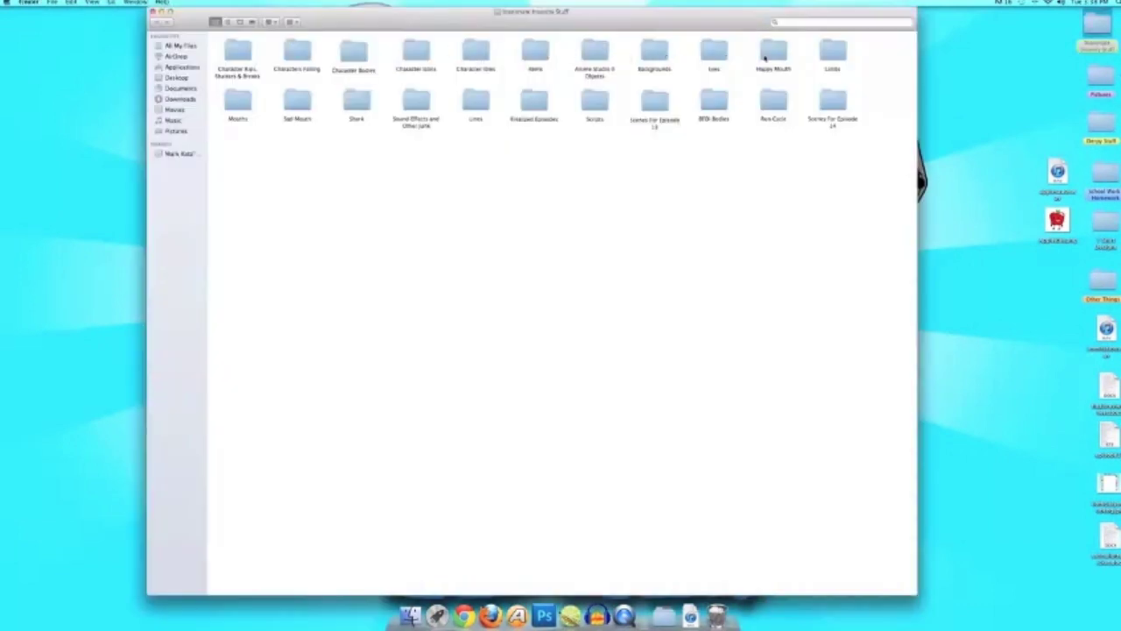
Open the Happy Mouth folder and preview happymouthclosed.png
double_click(765, 58)
left_click(297, 54)
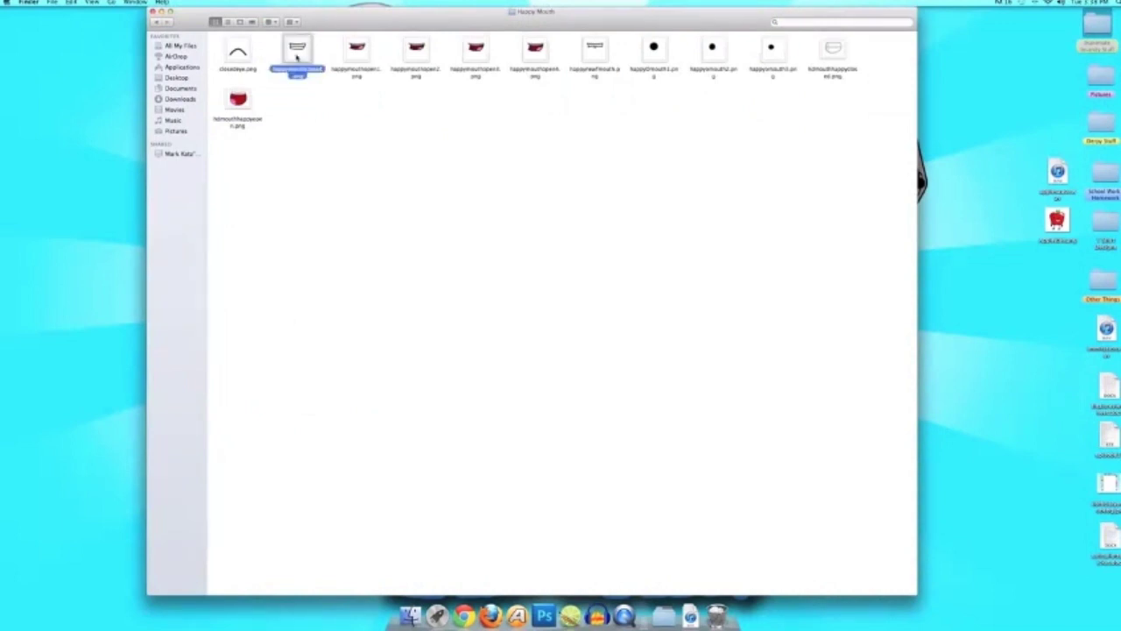
left_click_drag(185, 15, 281, 35)
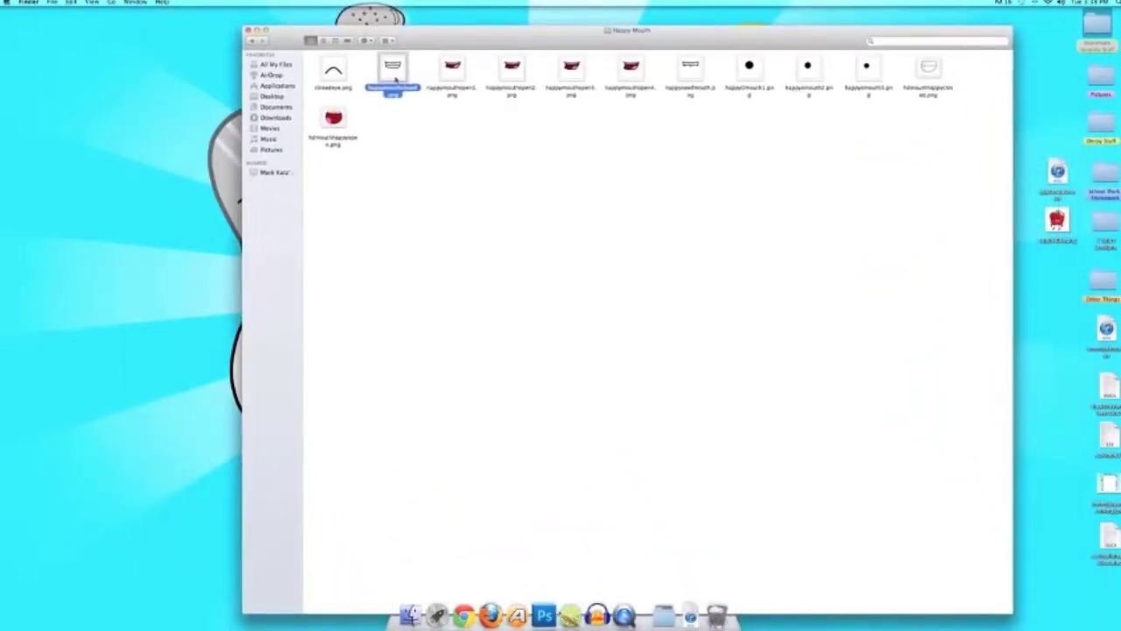
key("space")
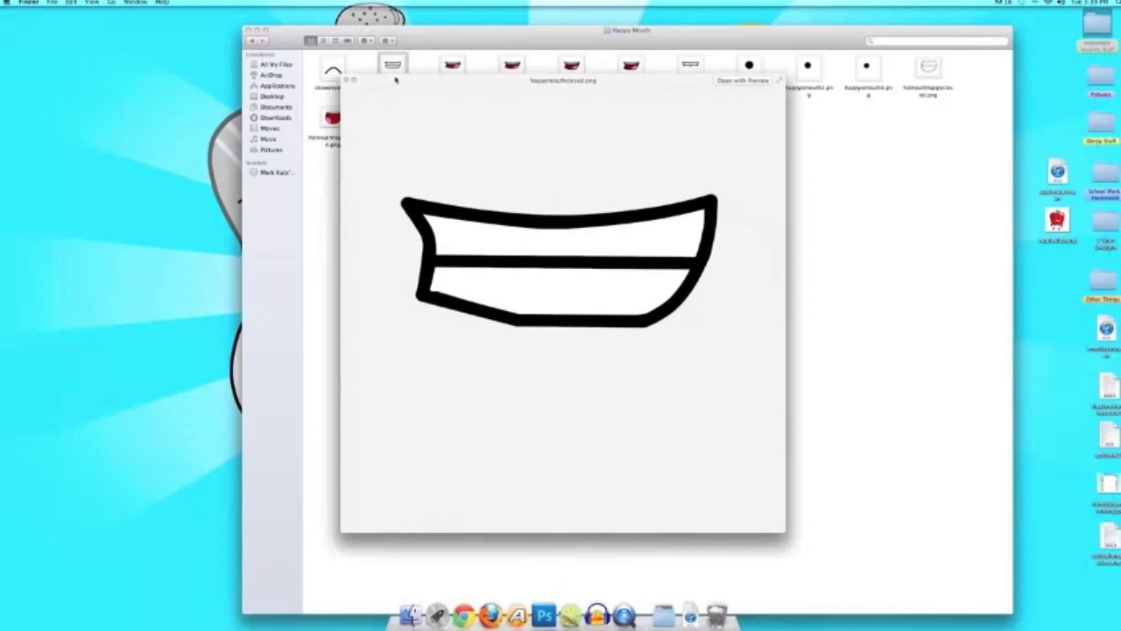
Examine the previews of the closed eye, the closed mouth, the four open mouths and the teeth-only mouth
key("Left")
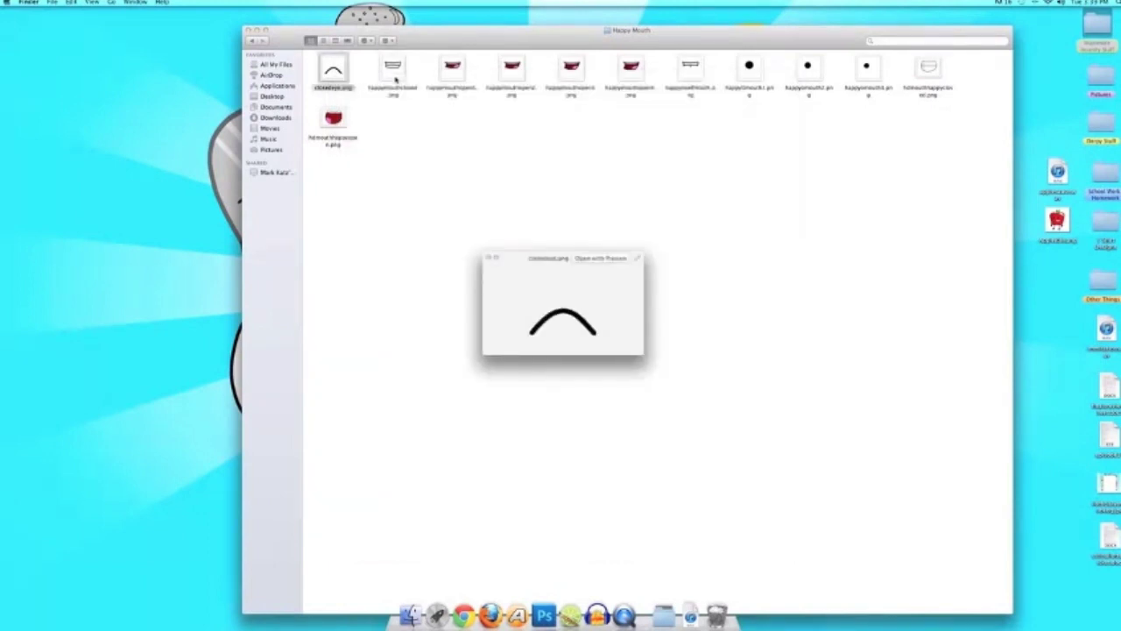
key("Right")
key("Right")
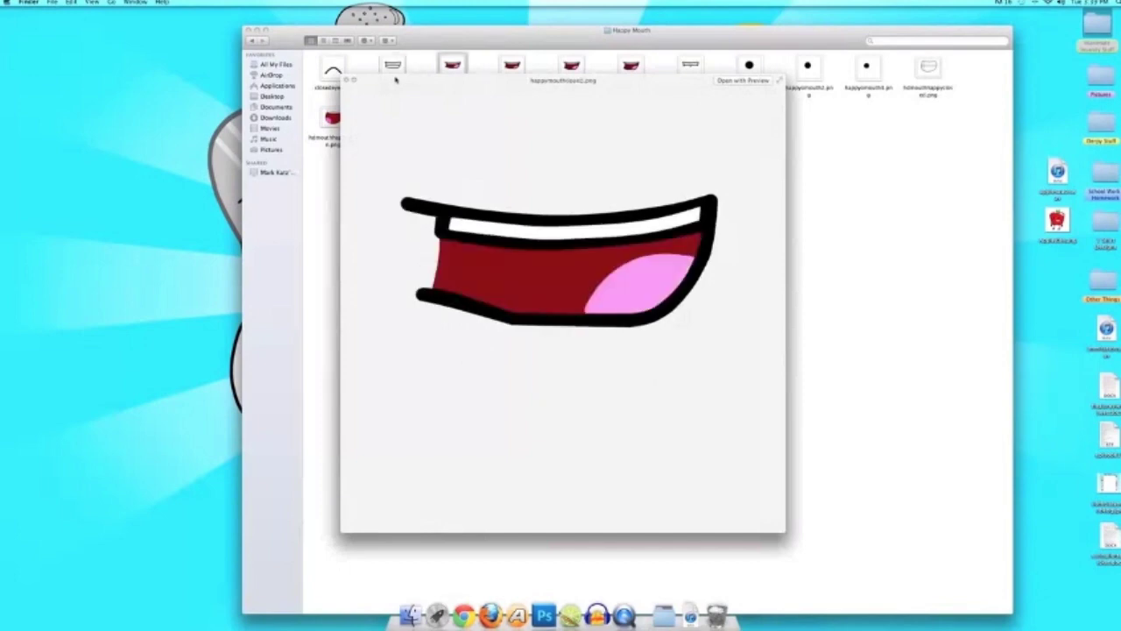
key("Right")
key("Right")
key("Right")
key("Left")
key("Left")
key("Left")
key("Left")
key("Right")
key("Right")
key("Right")
key("Right")
key("Right")
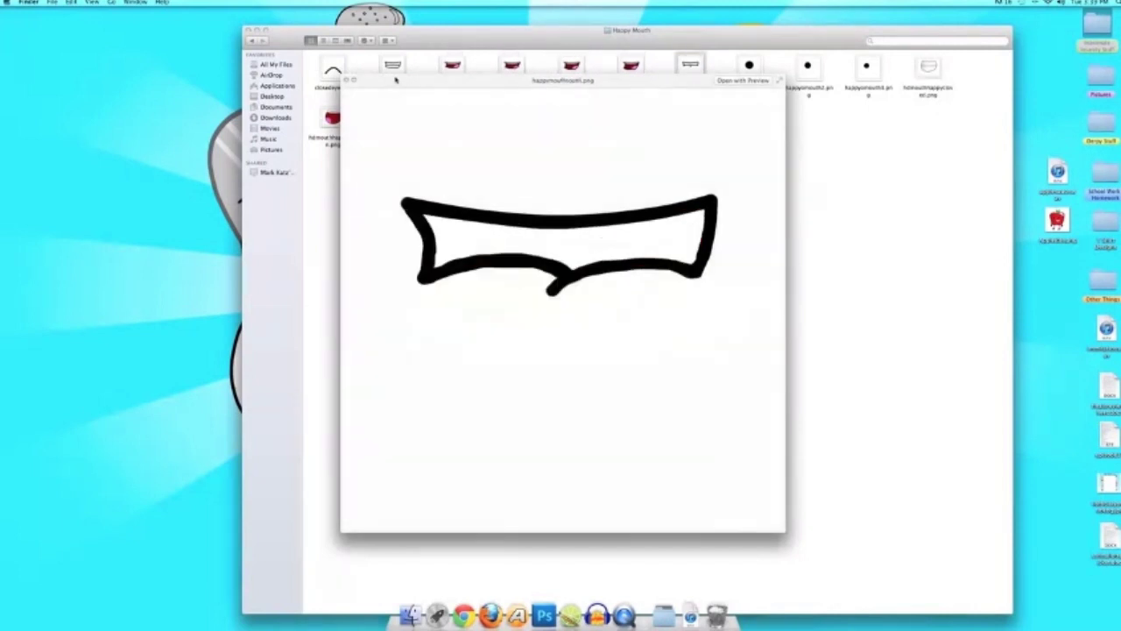
Compare the previews of the three round mouths and the HD happy mouths, and close the preview
key("Right")
key("Right")
key("Right")
key("Left")
key("Left")
key("Right")
key("Right")
key("Right")
key("Left")
key("Left")
key("Left")
key("Right")
key("Right")
key("Left")
key("Left")
key("Right")
key("Right")
key("Right")
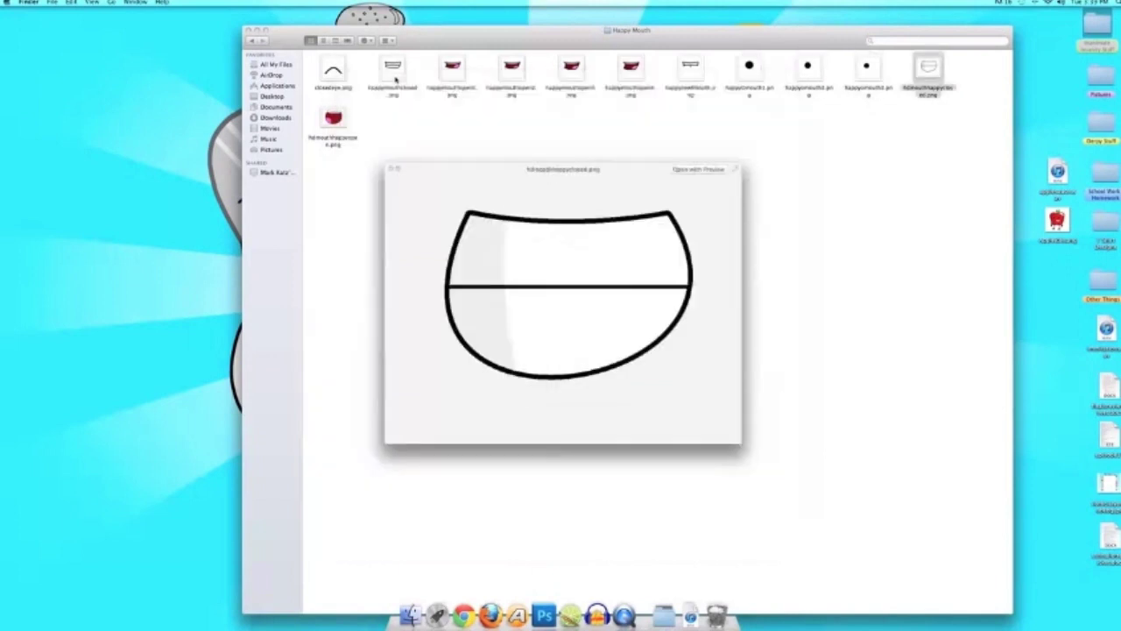
key("Right")
key("Up")
key("Down")
left_click(332, 77)
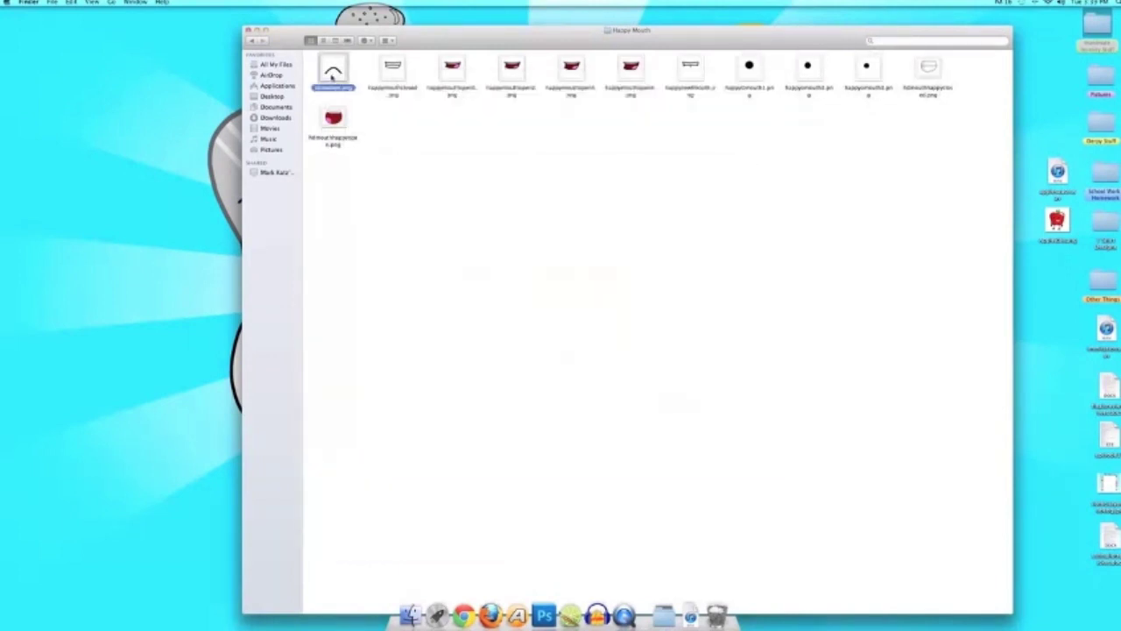
left_click(398, 188)
Preview happymouthclosed.png again, compare it with the four open-mouth frames, and close the preview
left_click(396, 63)
key("space")
key("Right")
key("Right")
key("Right")
key("Right")
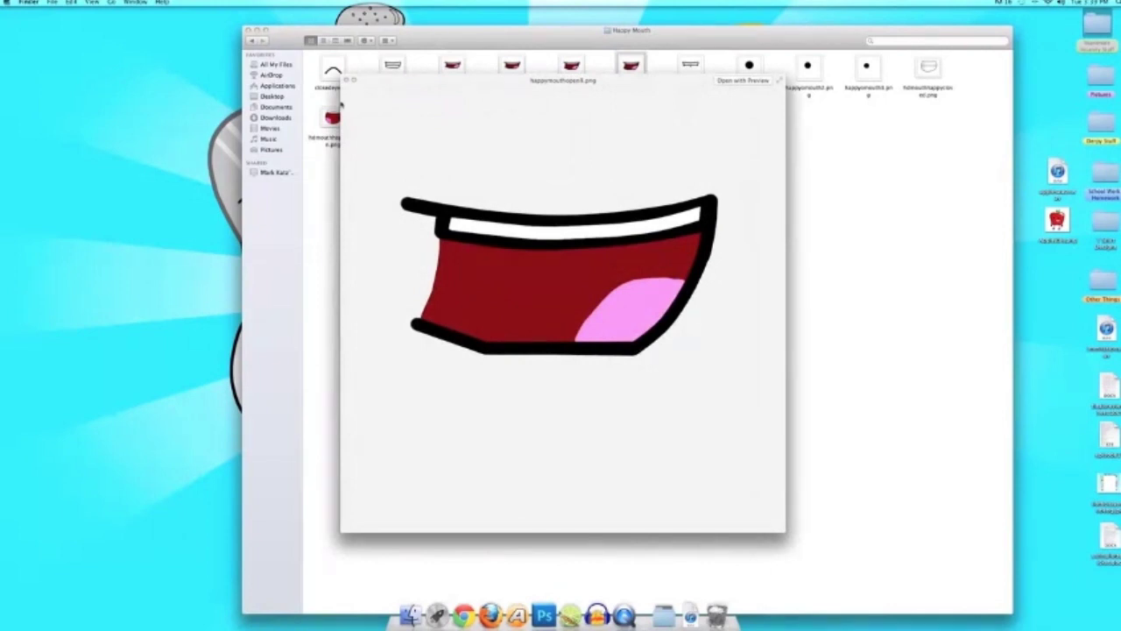
key("Left")
key("Left")
key("Left")
key("Right")
key("Right")
key("Right")
key("Left")
key("Left")
key("Left")
key("Left")
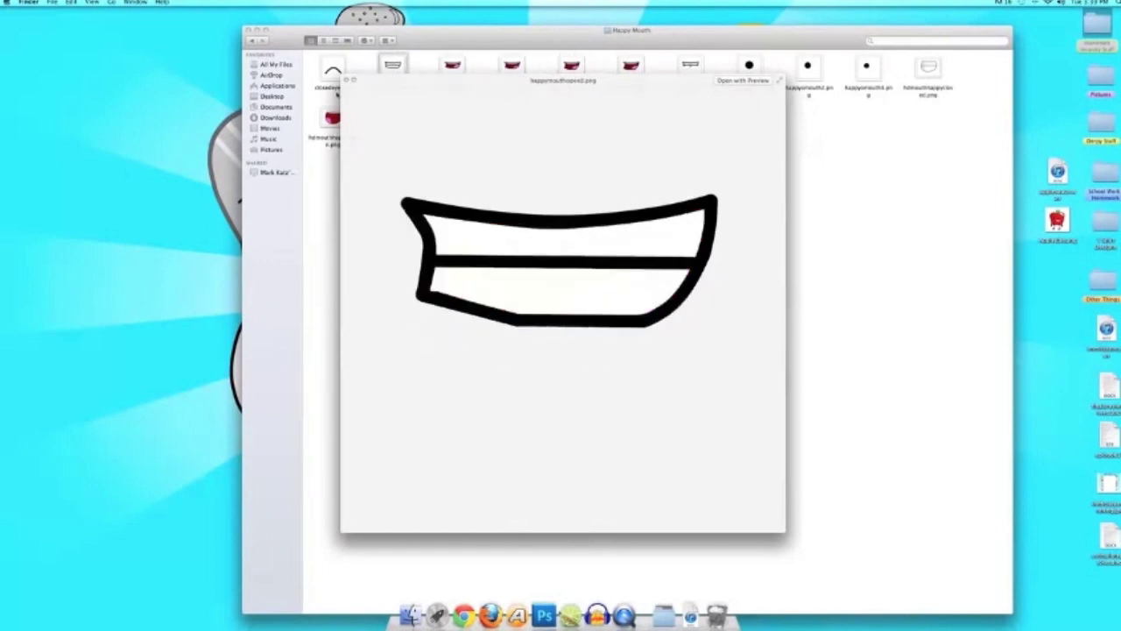
left_click(346, 80)
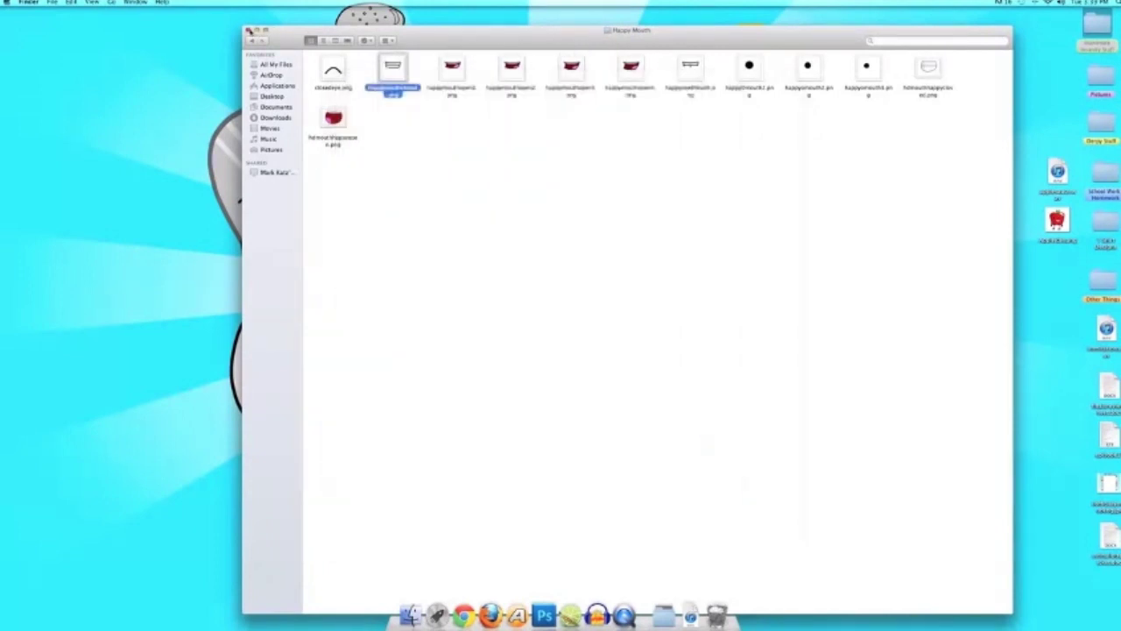
Close the Happy Mouth folder window, switch to Anime Studio Pro and create a new document
left_click(248, 30)
left_click(518, 616)
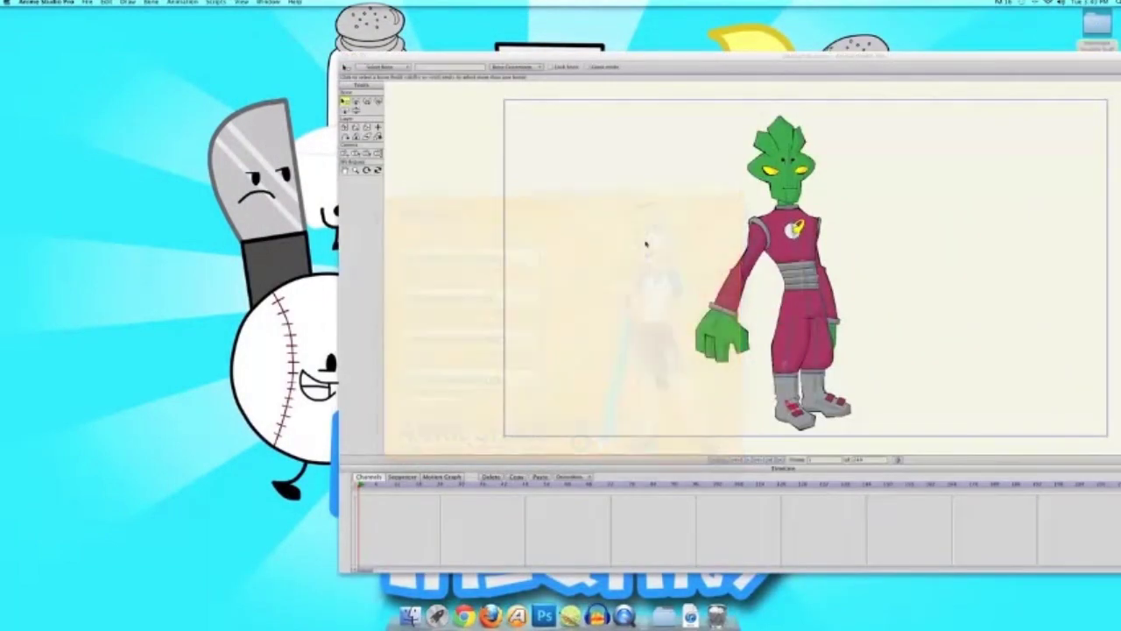
left_click(87, 3)
left_click(94, 12)
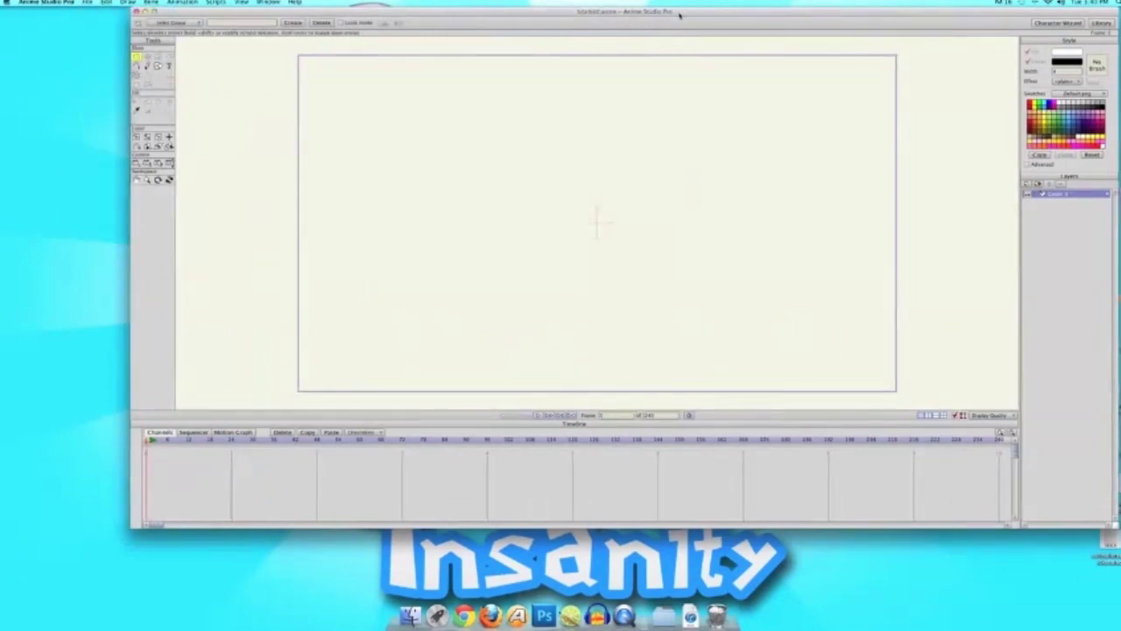
left_click_drag(680, 13, 627, 11)
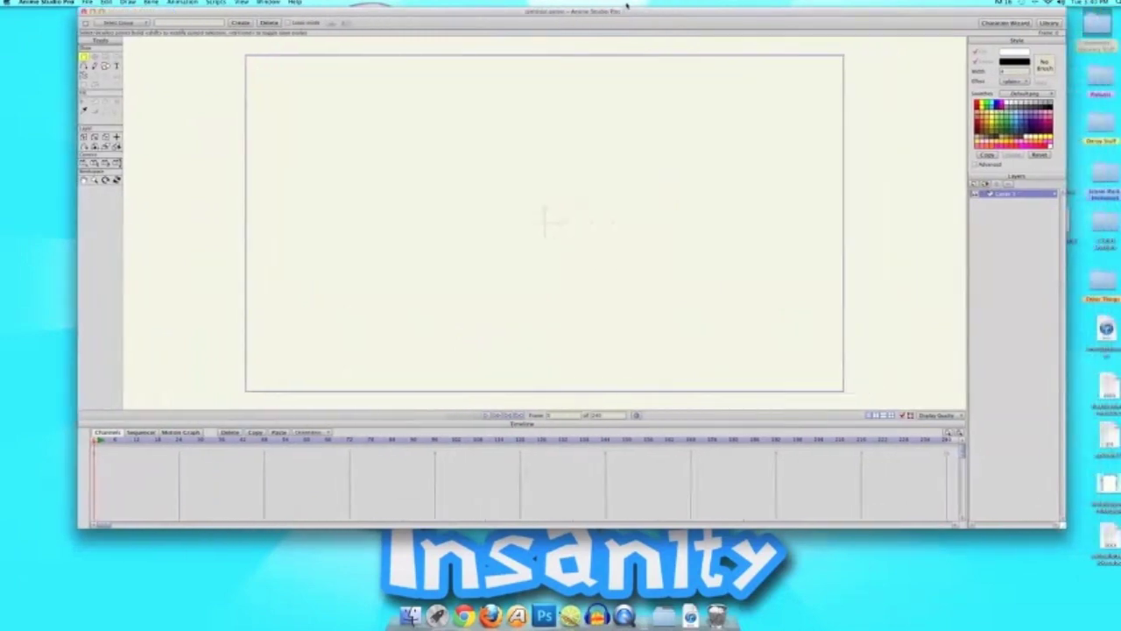
Add a switch layer and delete the document's default vector layer, Layer 1
left_click(975, 184)
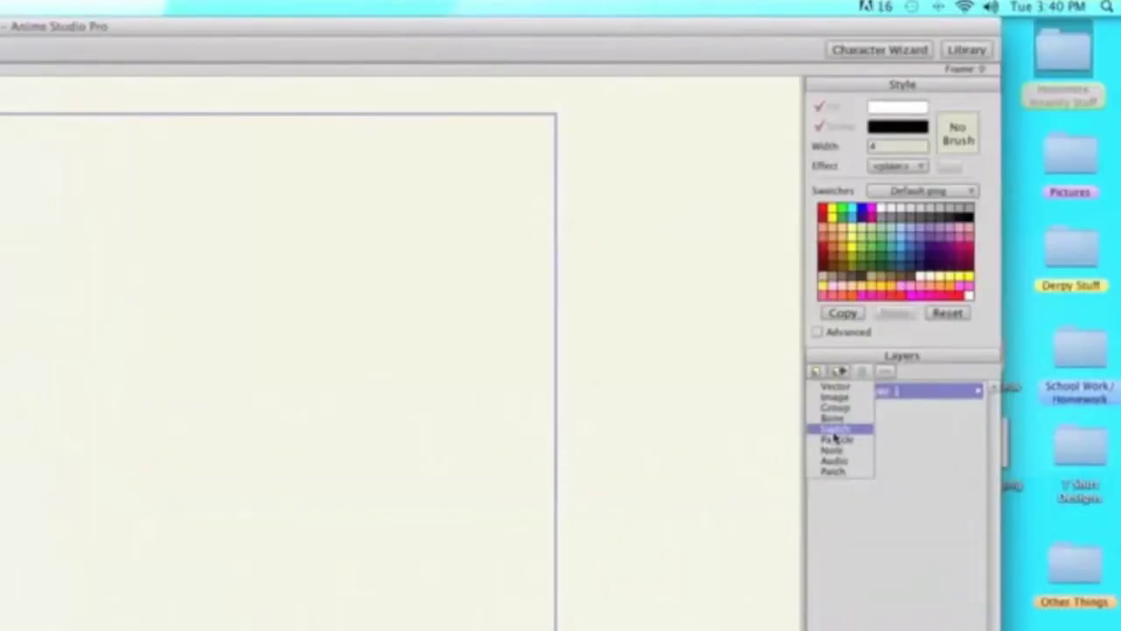
left_click(835, 429)
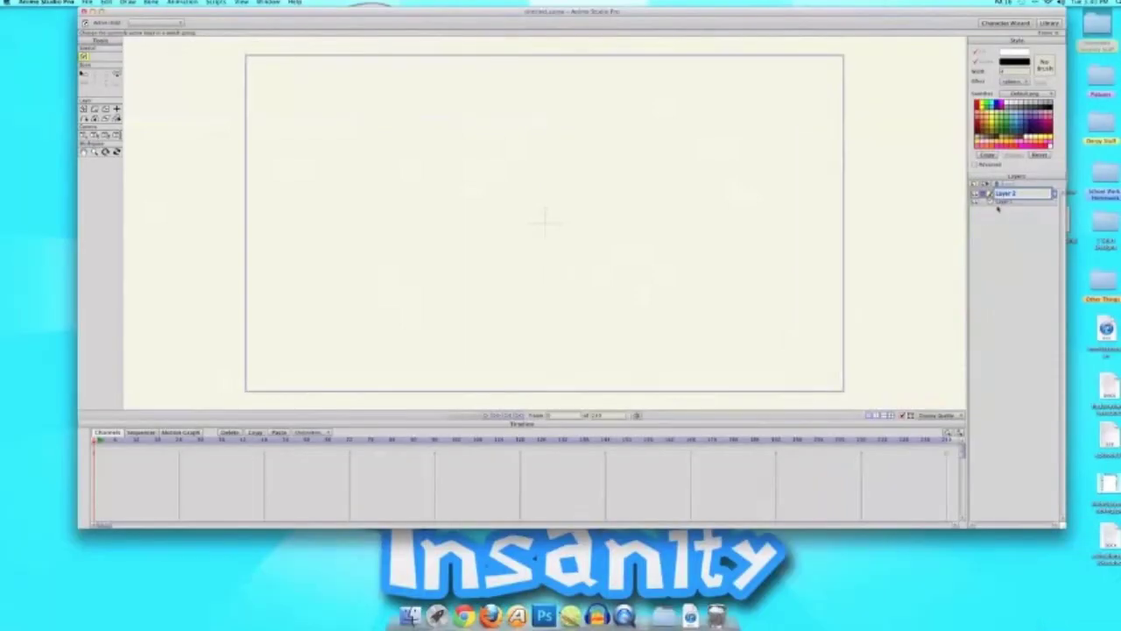
left_click(996, 184)
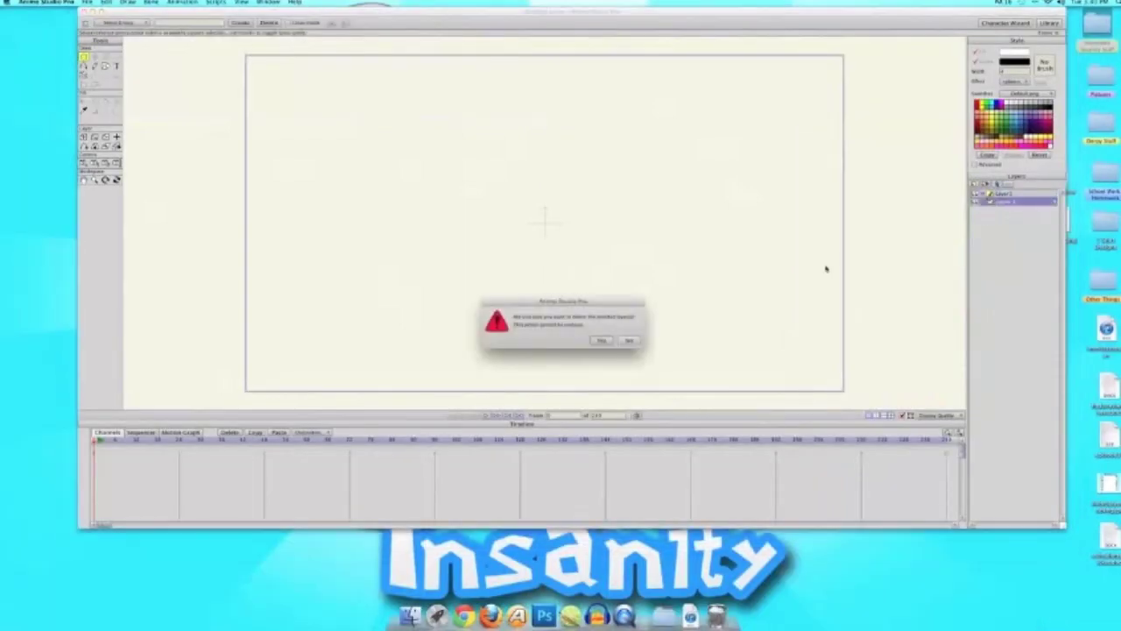
left_click(597, 343)
Import the closed, four open, teeth-only and three round mouth images from the Happy Mouth folder as image layers
left_click(975, 185)
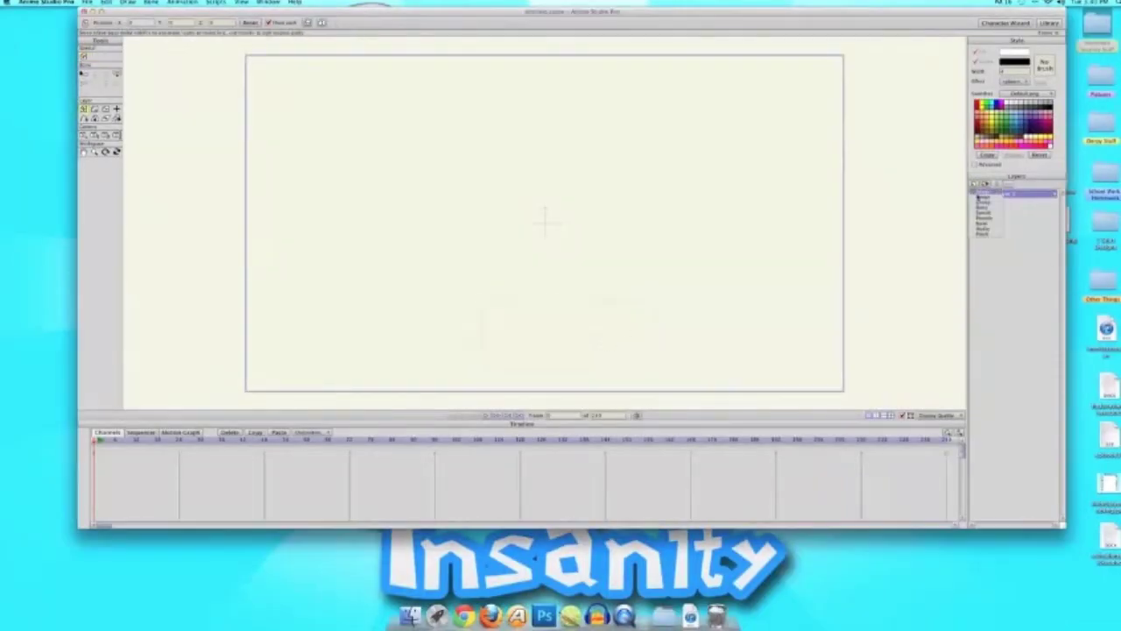
left_click(983, 196)
scroll(617, 154, "down", 5)
double_click(617, 153)
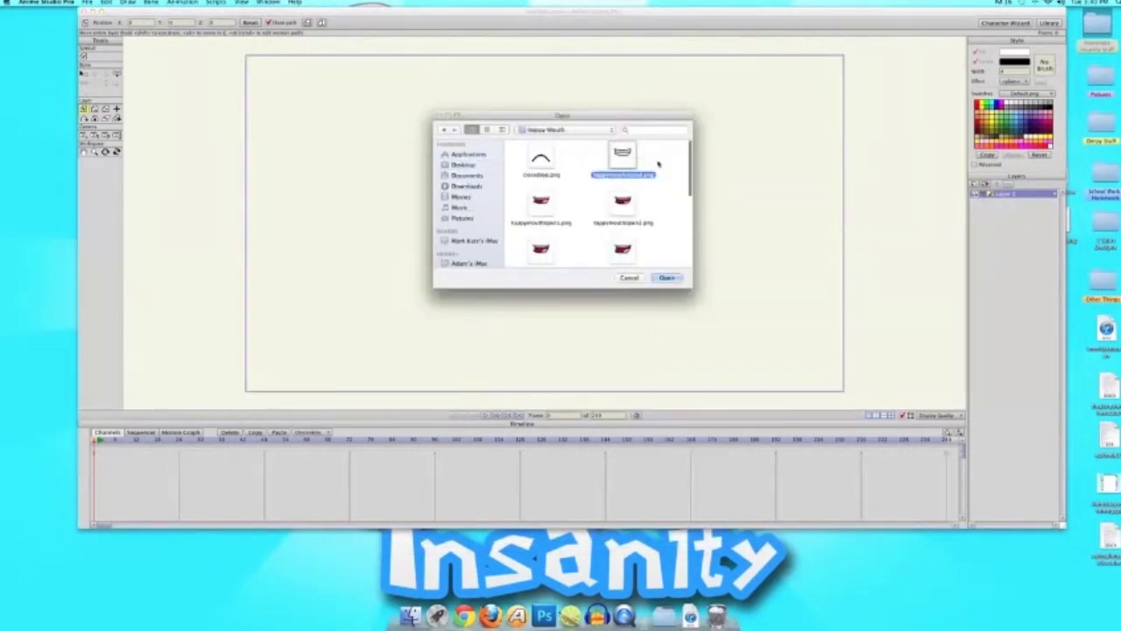
double_click(621, 155)
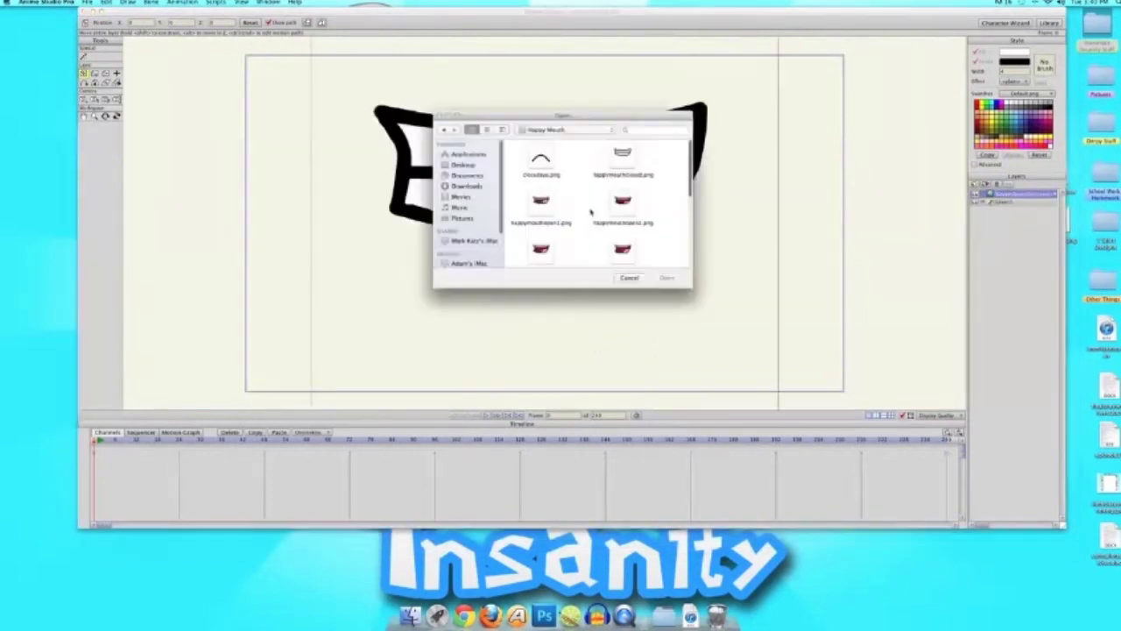
double_click(540, 202)
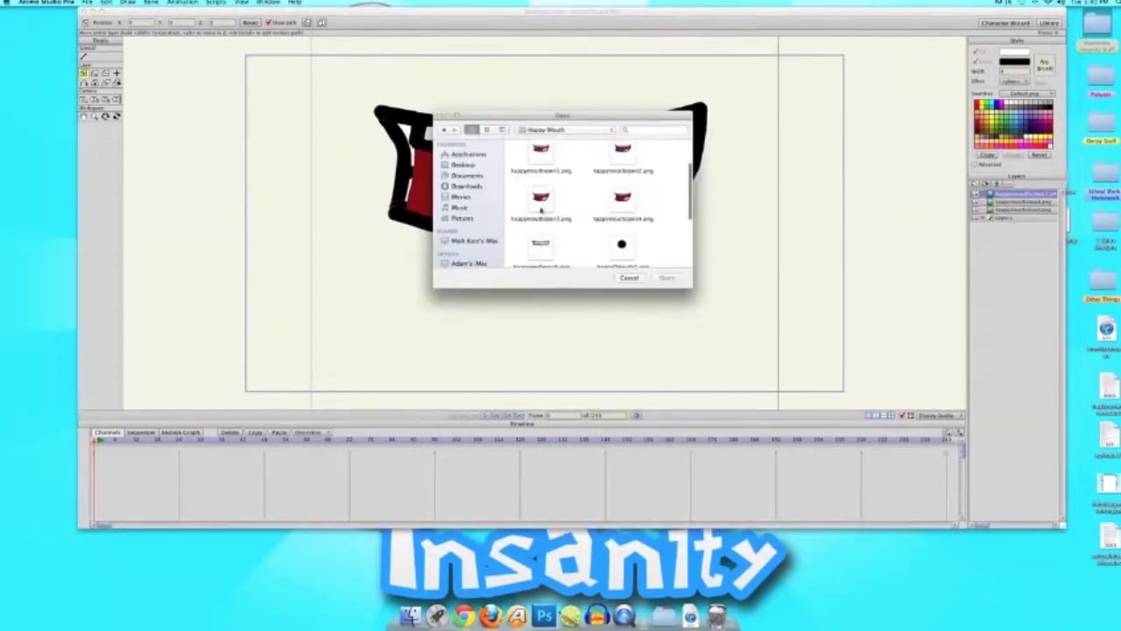
left_click(540, 200)
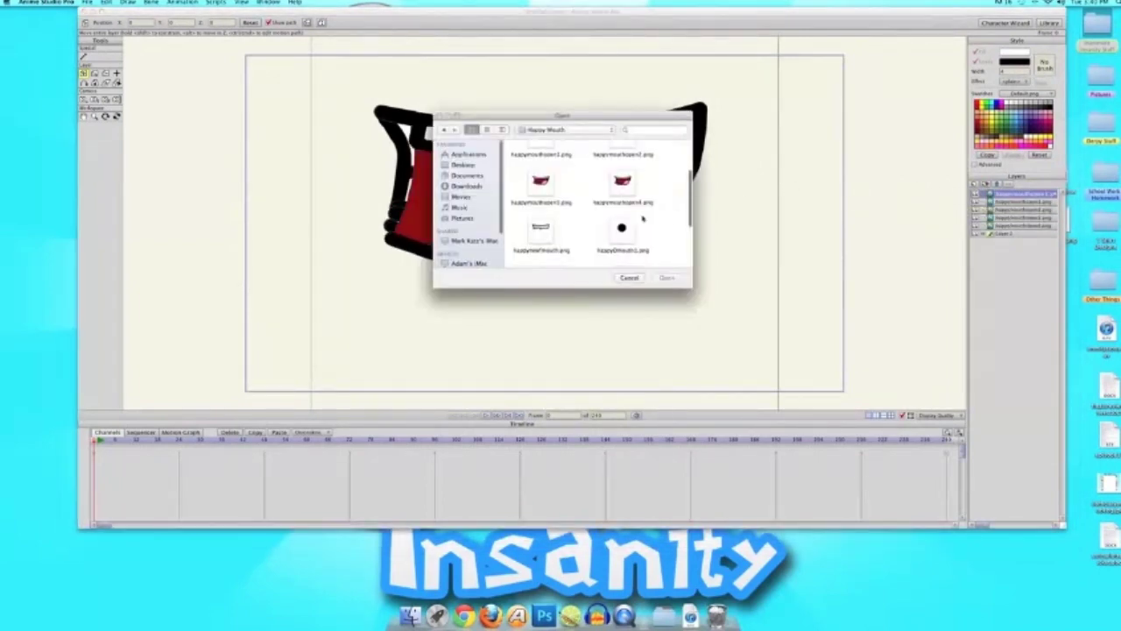
left_click(541, 230)
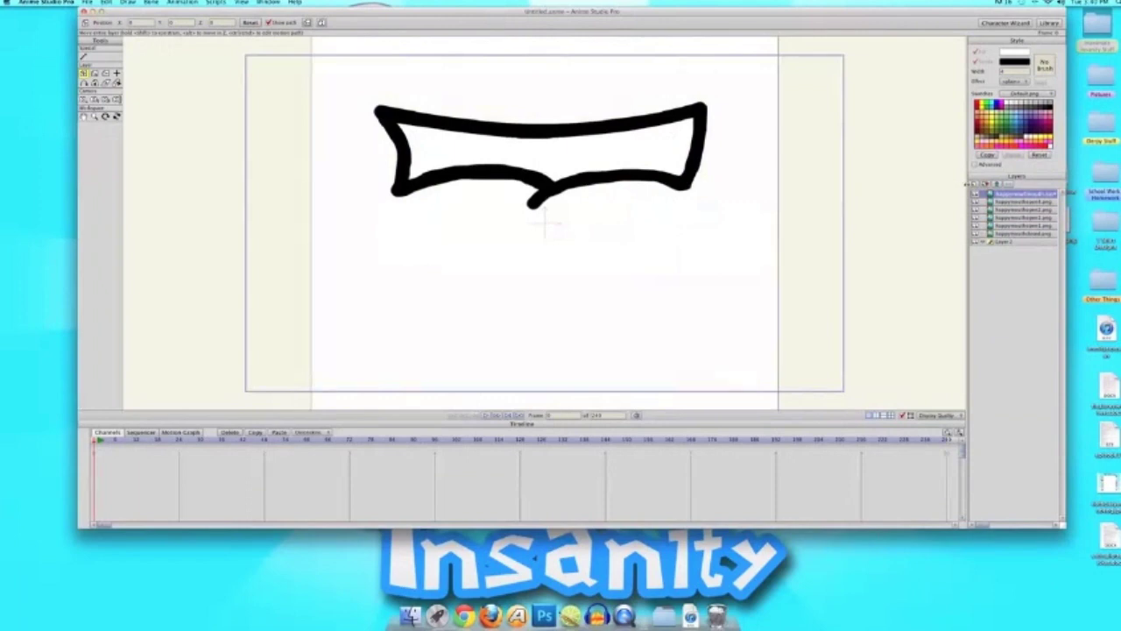
left_click(84, 58)
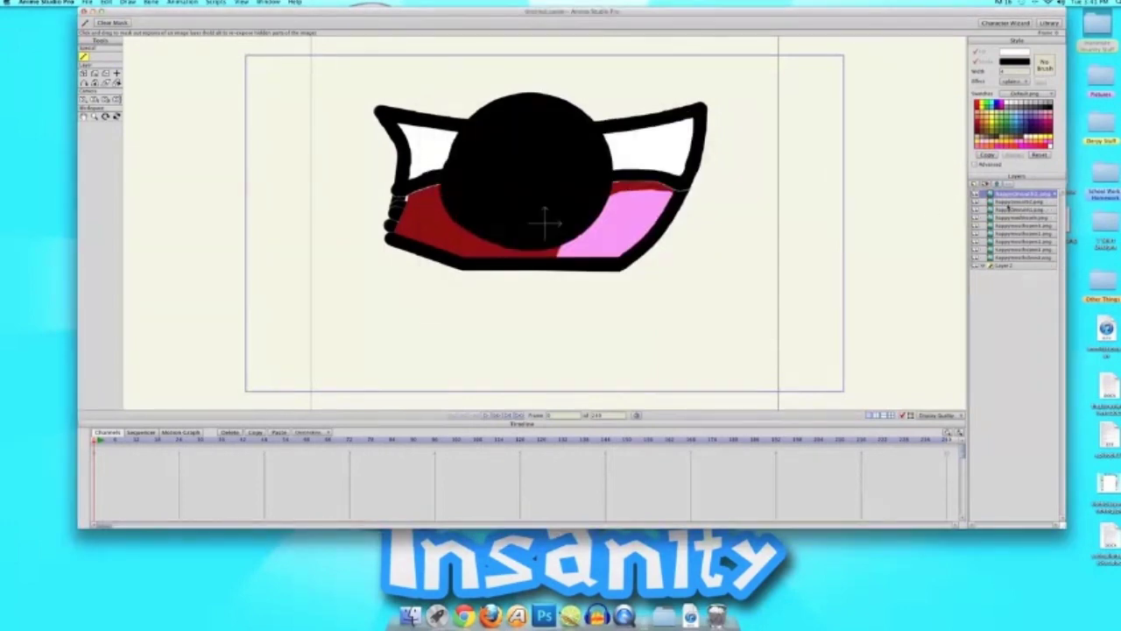
Move all the imported mouth image layers into the switch layer
left_click(1016, 256)
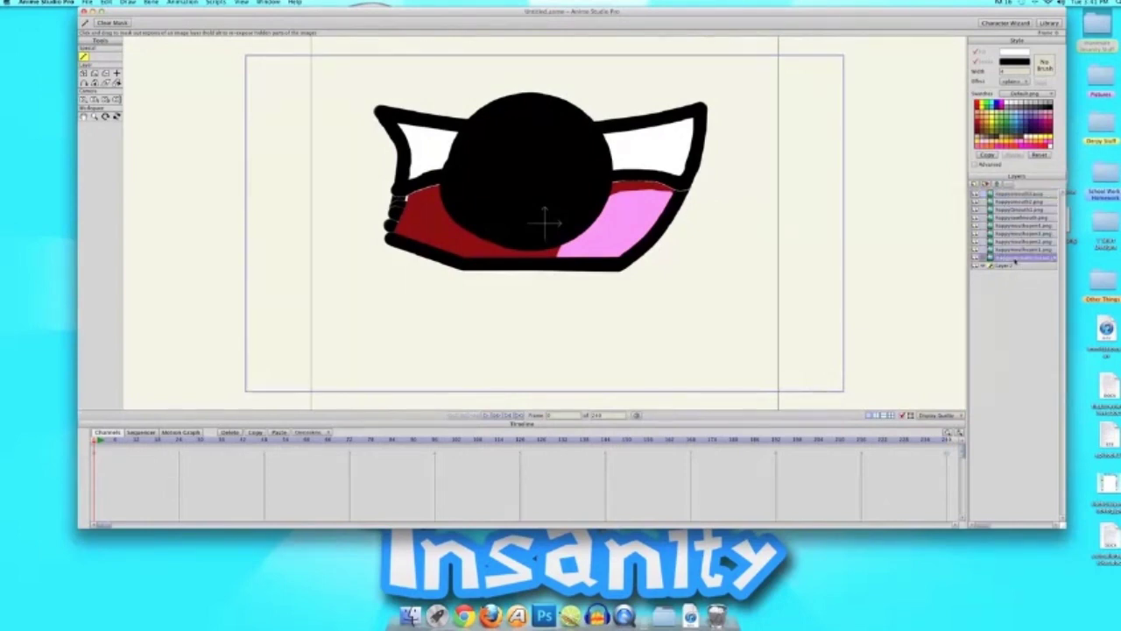
left_click(1019, 200, "shift")
left_click_drag(1019, 199, 994, 266)
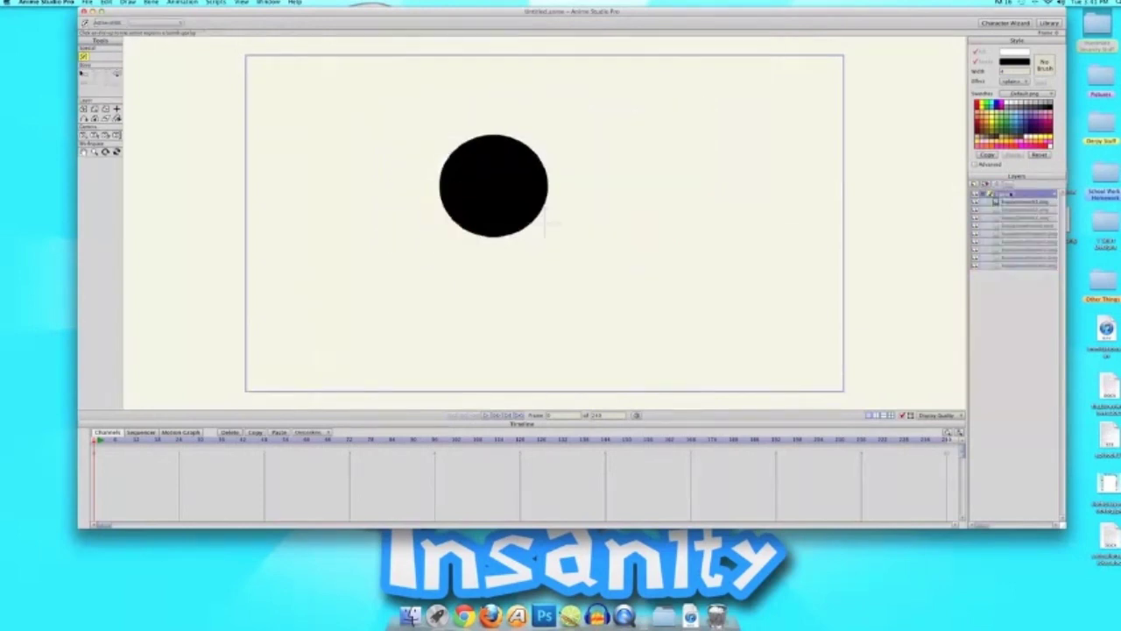
Rename the switch layer as Mouth
double_click(1011, 194)
type("Mouth")
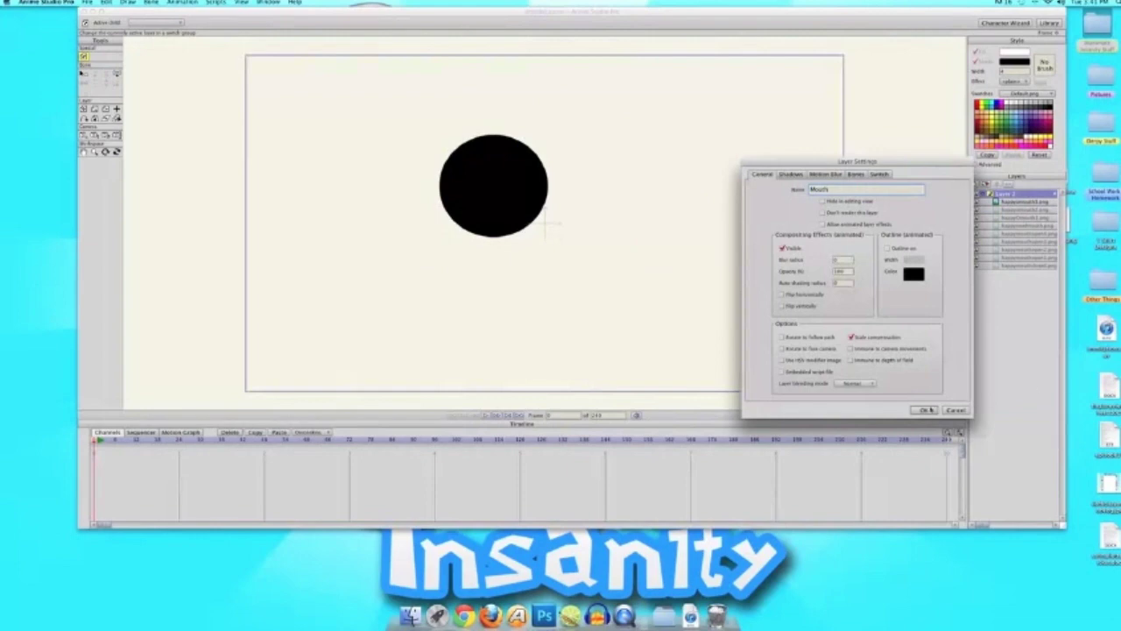
left_click(928, 410)
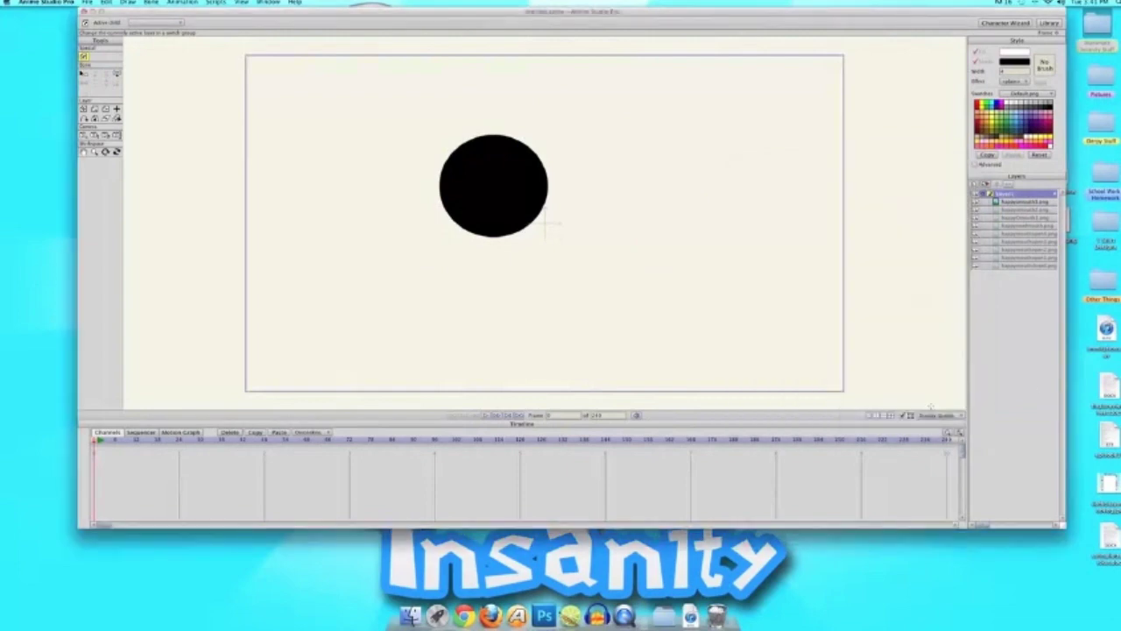
Examine each mouth image layer inside the Mouth switch layer one after another
left_click(1022, 202)
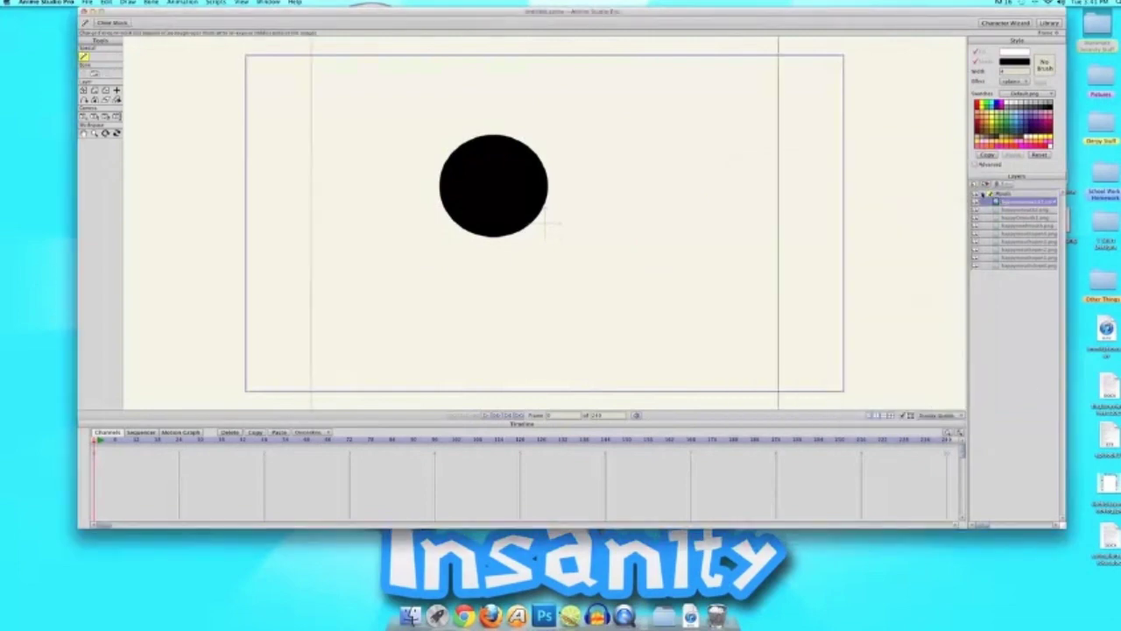
left_click(994, 194)
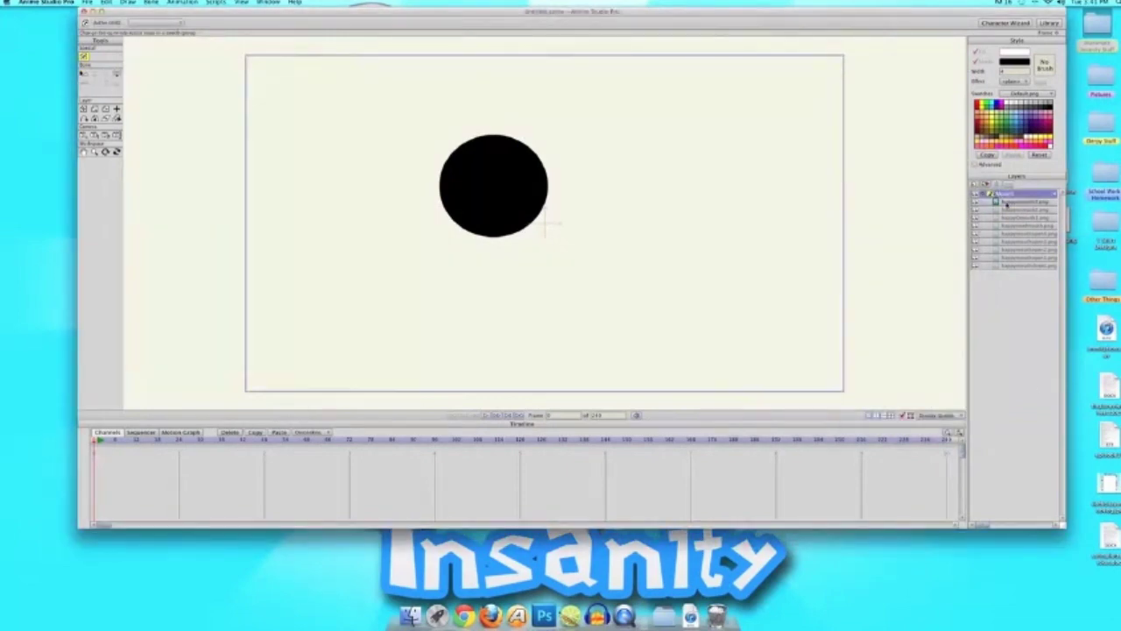
left_click(1013, 203)
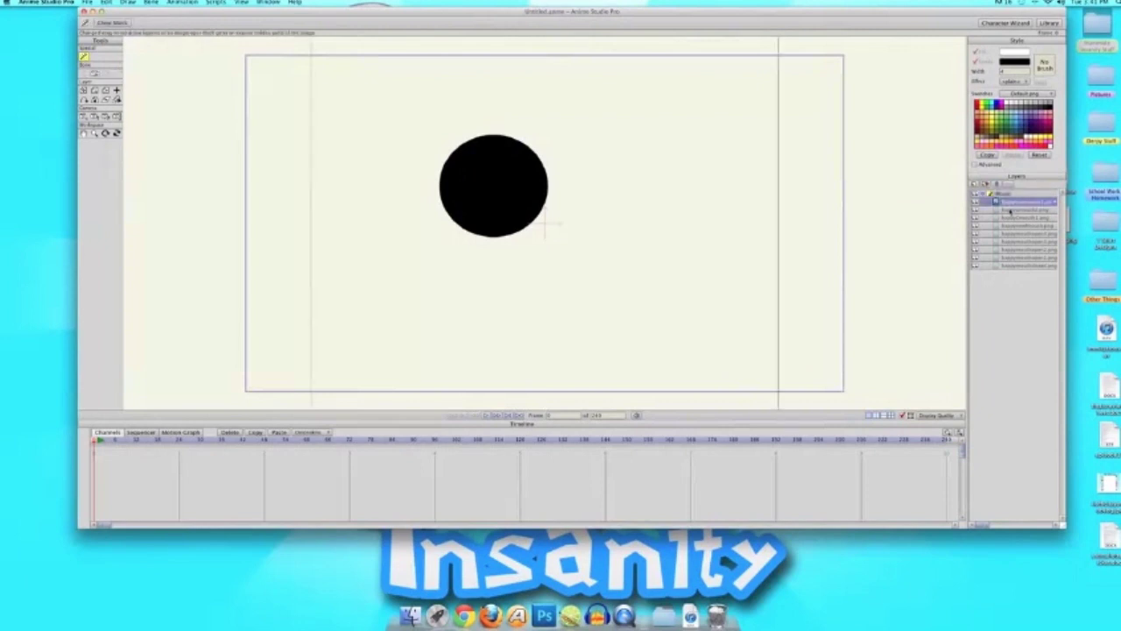
left_click(1009, 211)
left_click(1009, 219)
left_click(1009, 227)
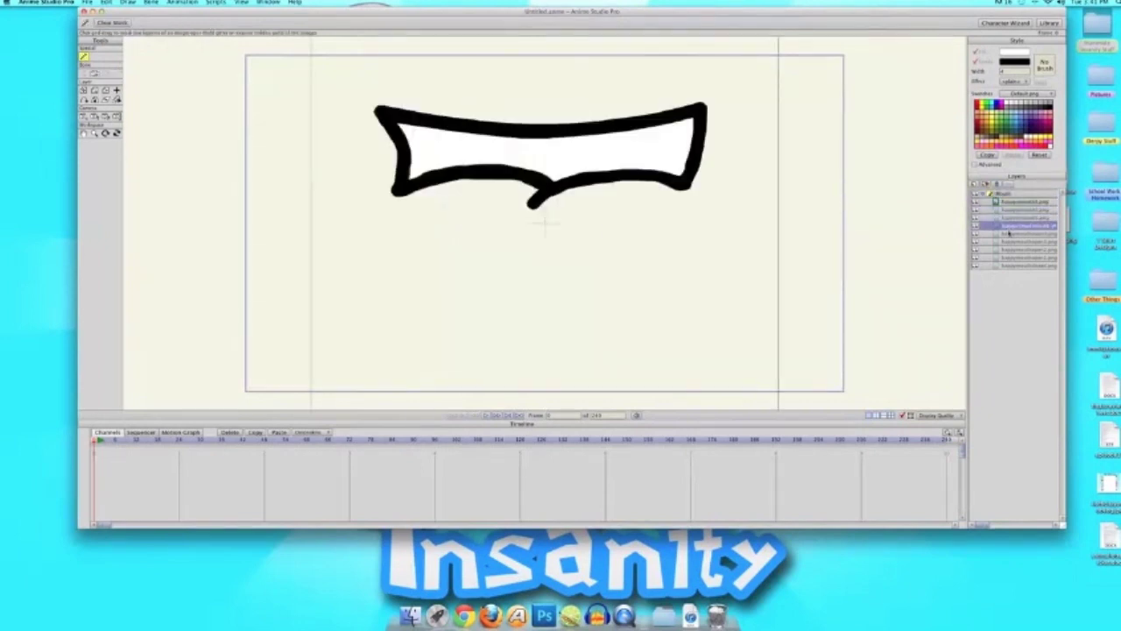
left_click(1009, 234)
left_click(1008, 243)
left_click(1007, 251)
left_click(1008, 259)
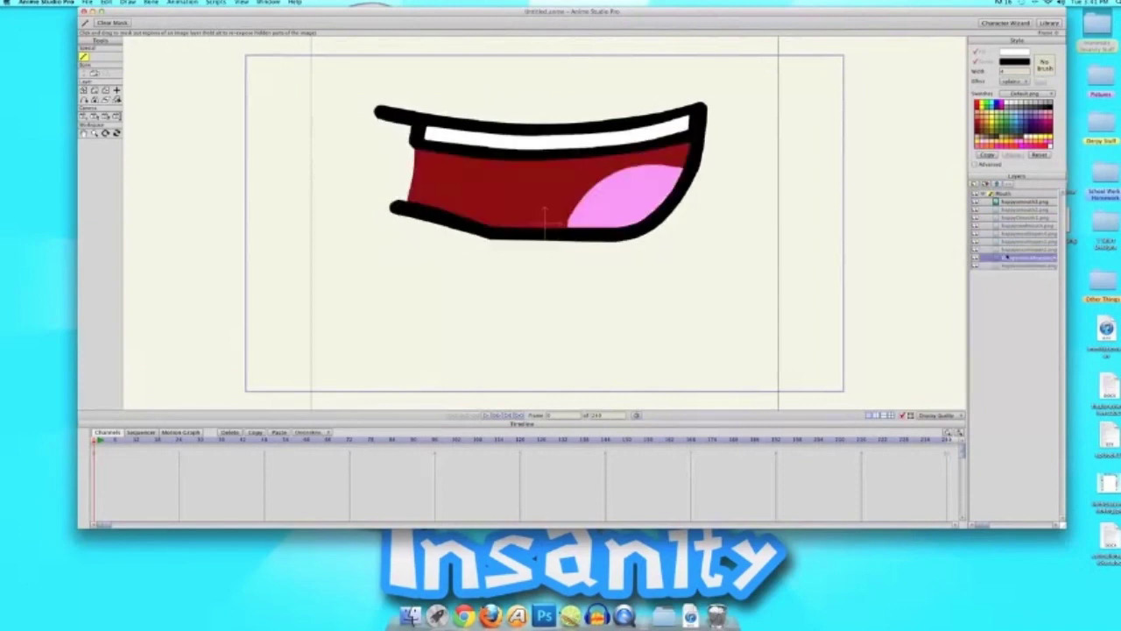
Set happymouthclosed.png as the active image of the Mouth switch layer and switch to QuickTime Player
left_click(1008, 192)
right_click(1007, 194)
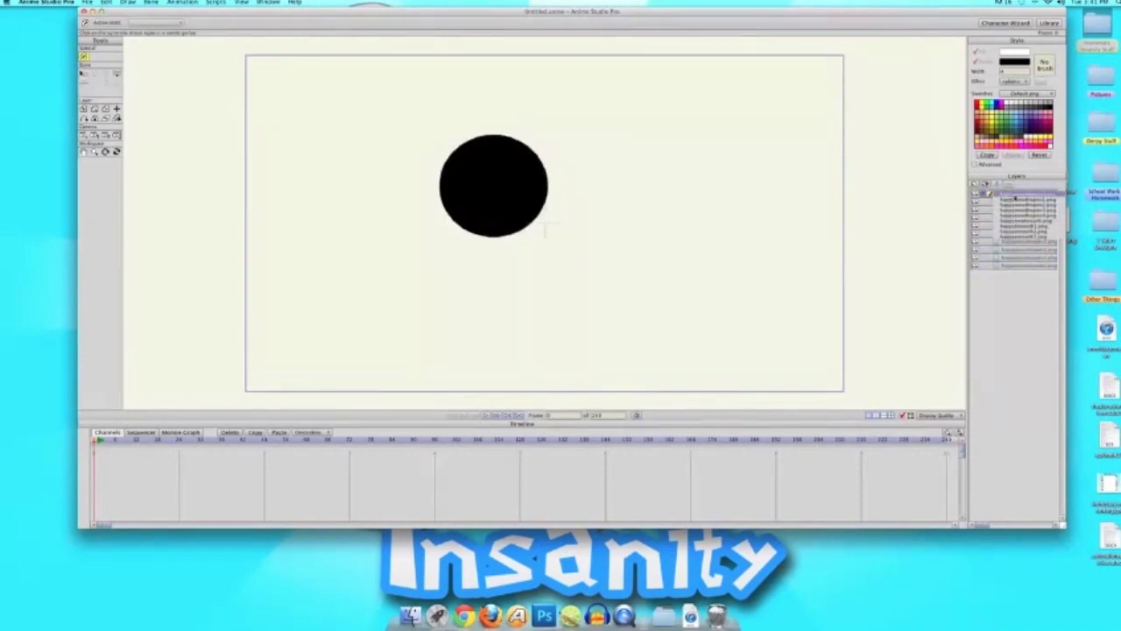
left_click(1046, 196)
key("super+Tab")
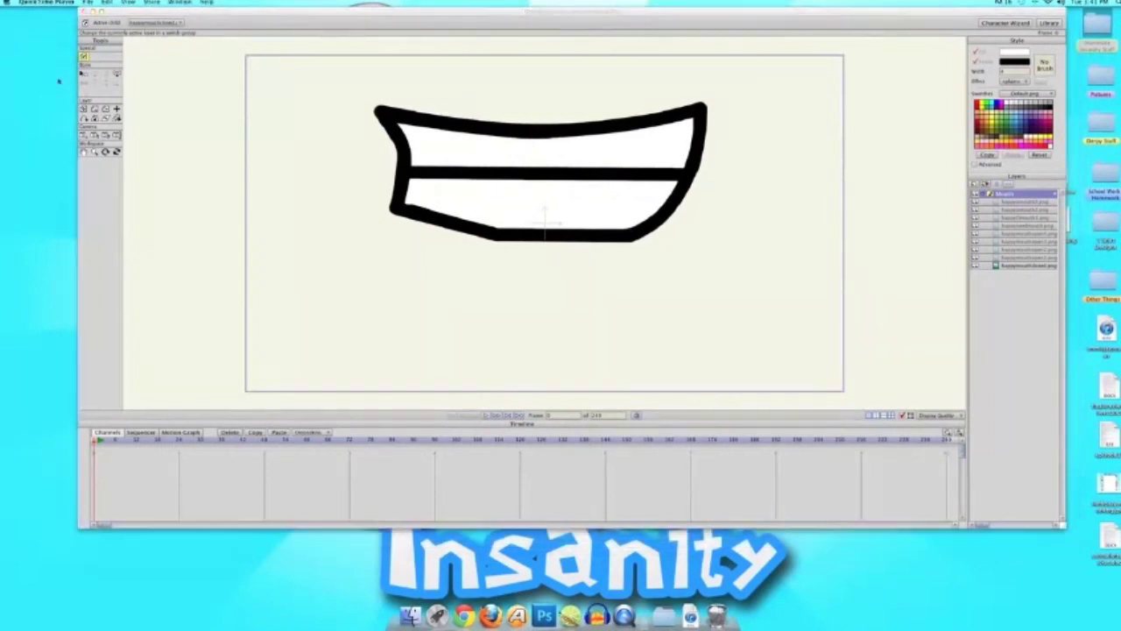
Switch back to Anime Studio Pro and shrink the whole Mouth layer, positioning it near the centre of the frame
left_click(137, 19)
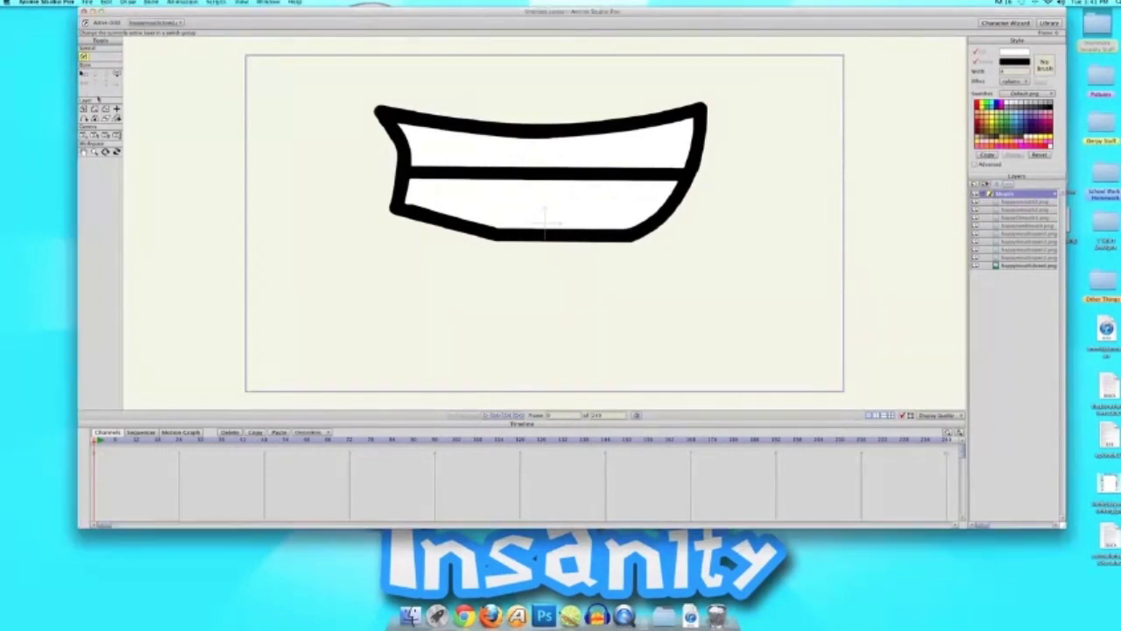
left_click(95, 114)
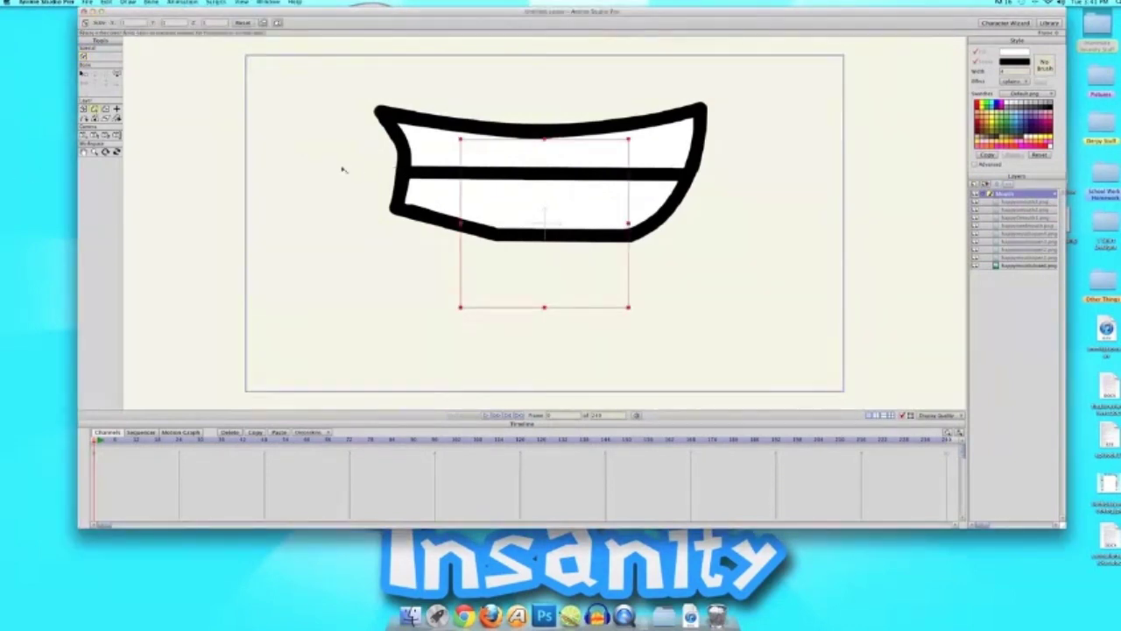
left_click(977, 194)
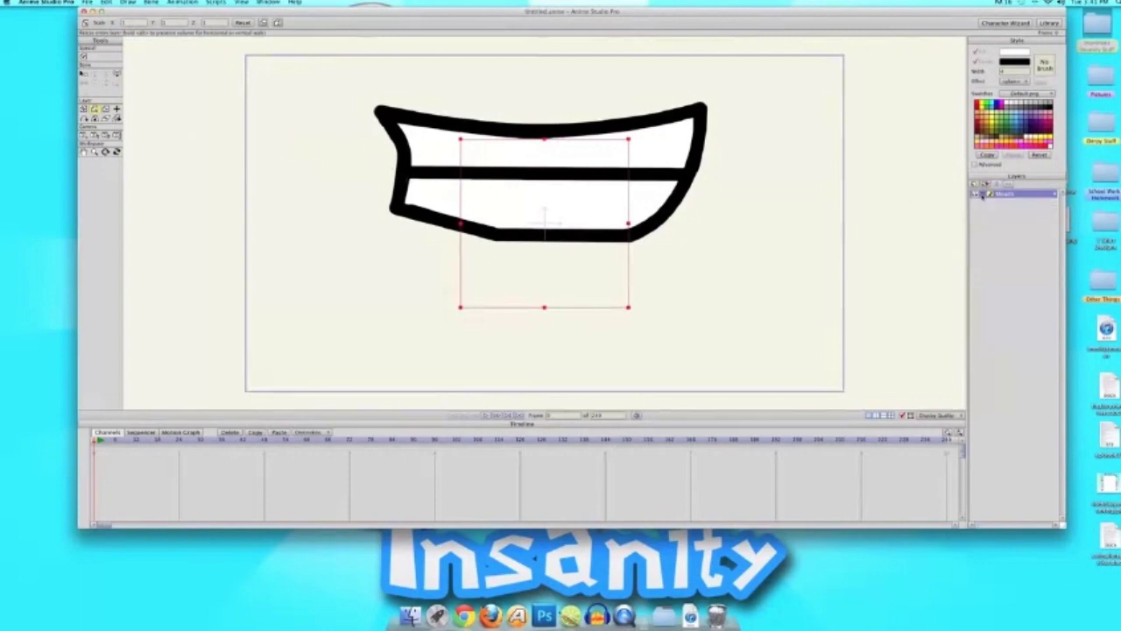
mouse_move(732, 137)
left_mouse_down()
mouse_move(625, 171)
mouse_move(586, 197)
left_mouse_up()
left_click(85, 109)
left_click_drag(425, 163, 429, 191)
left_click_drag(596, 301, 596, 297)
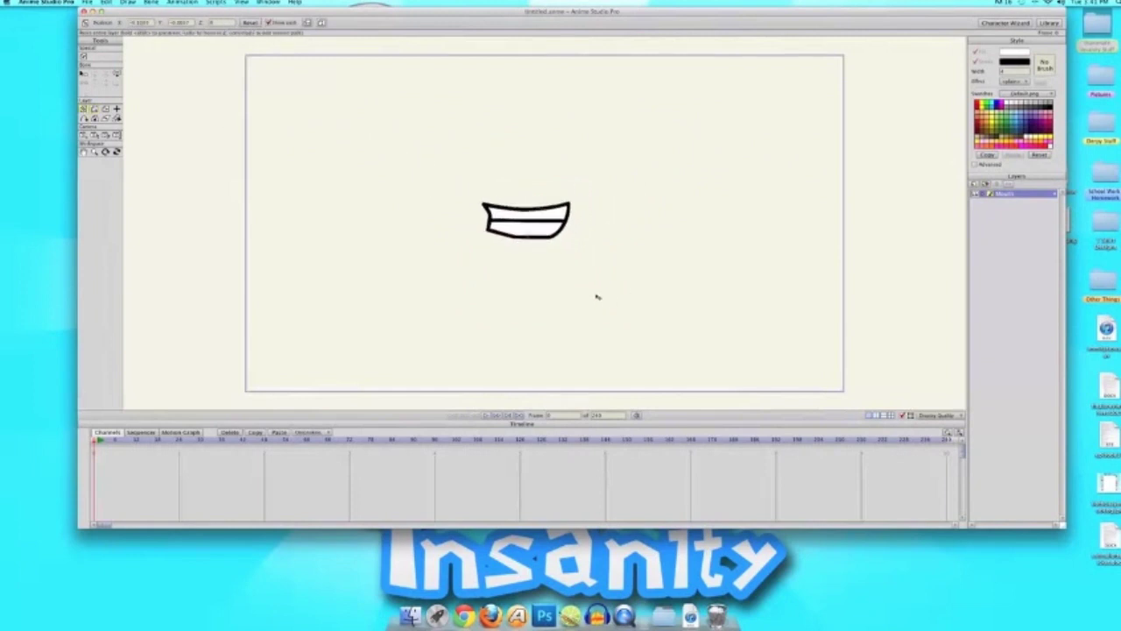
Add an image layer using Paintbrush.png from the Character Bodies folder inside Inanimate Insanity Stuff on the Desktop
left_click(975, 184)
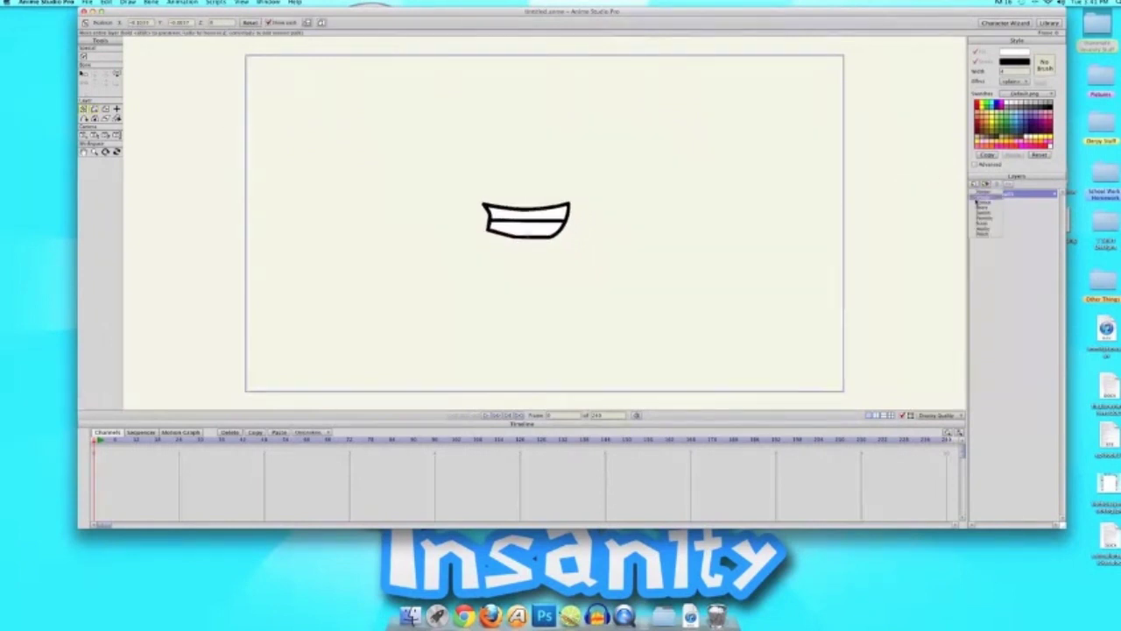
left_click(981, 202)
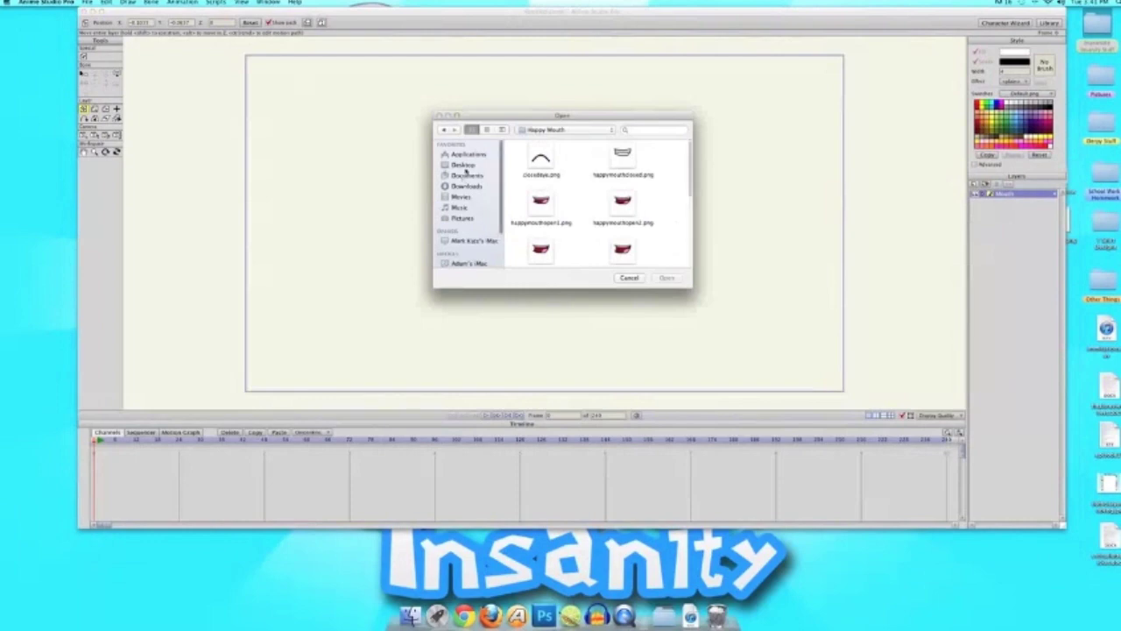
scroll(581, 218, "down", 5)
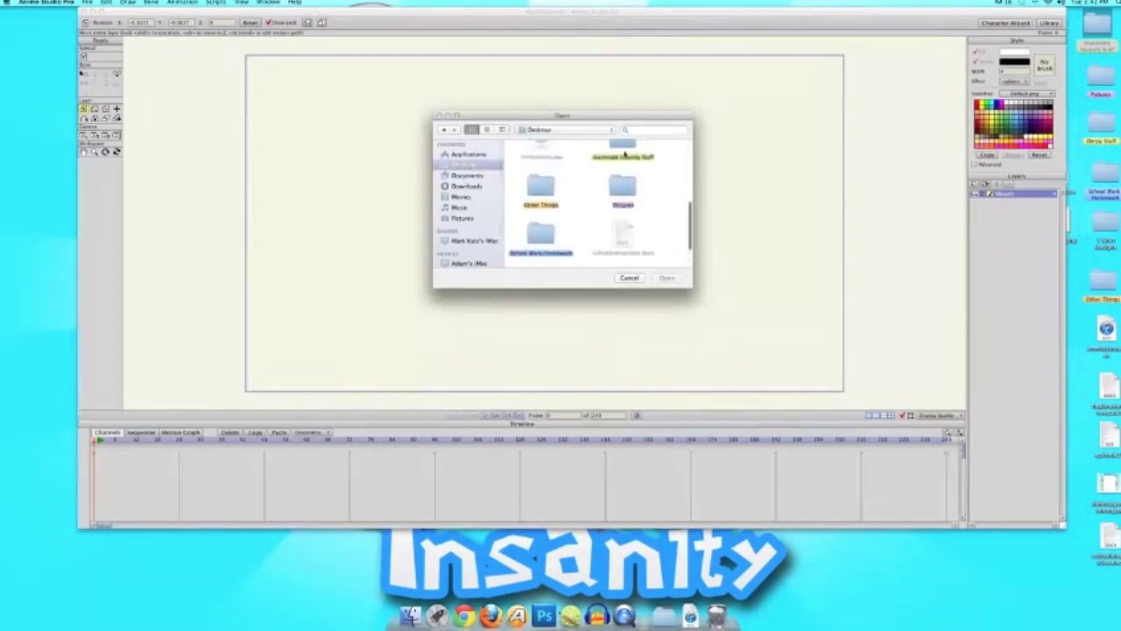
double_click(621, 166)
scroll(603, 203, "down", 2)
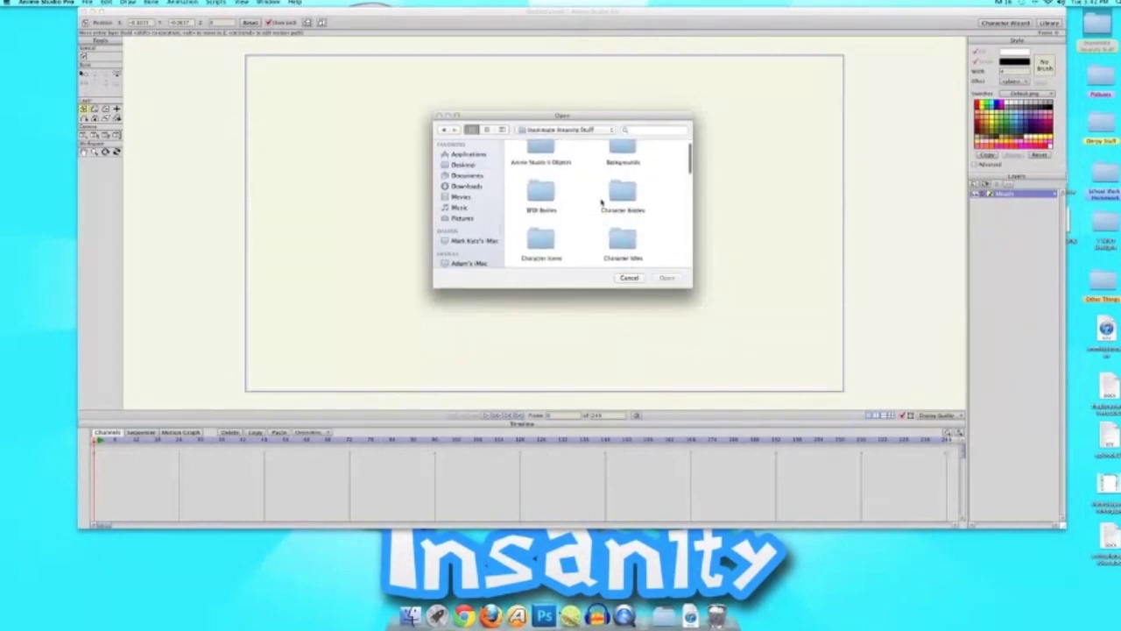
scroll(601, 202, "down", 3)
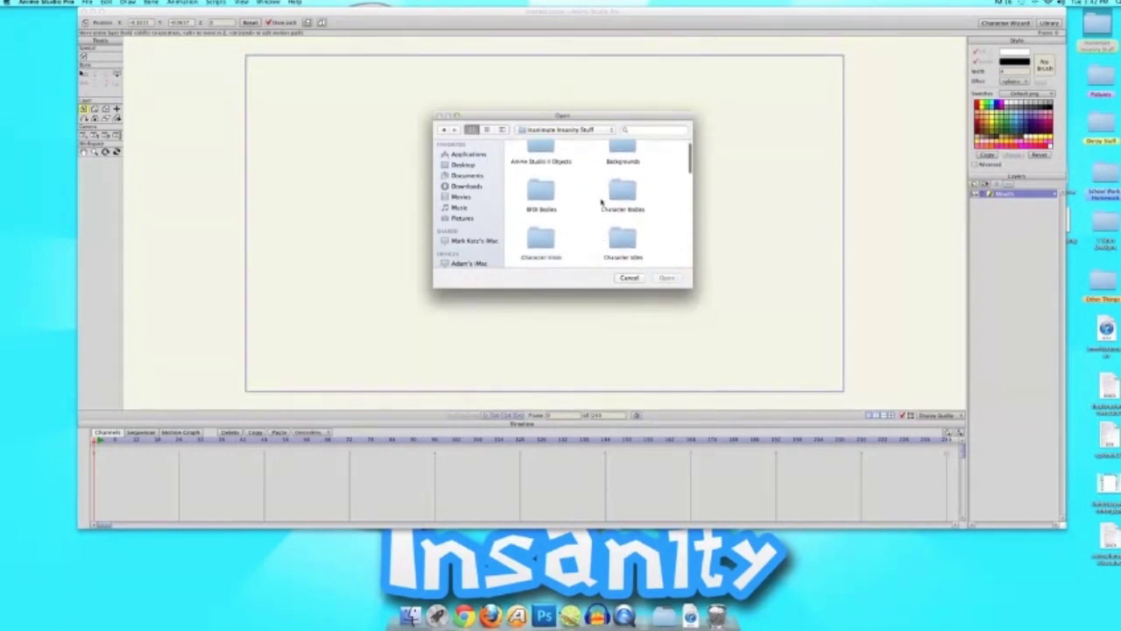
double_click(621, 156)
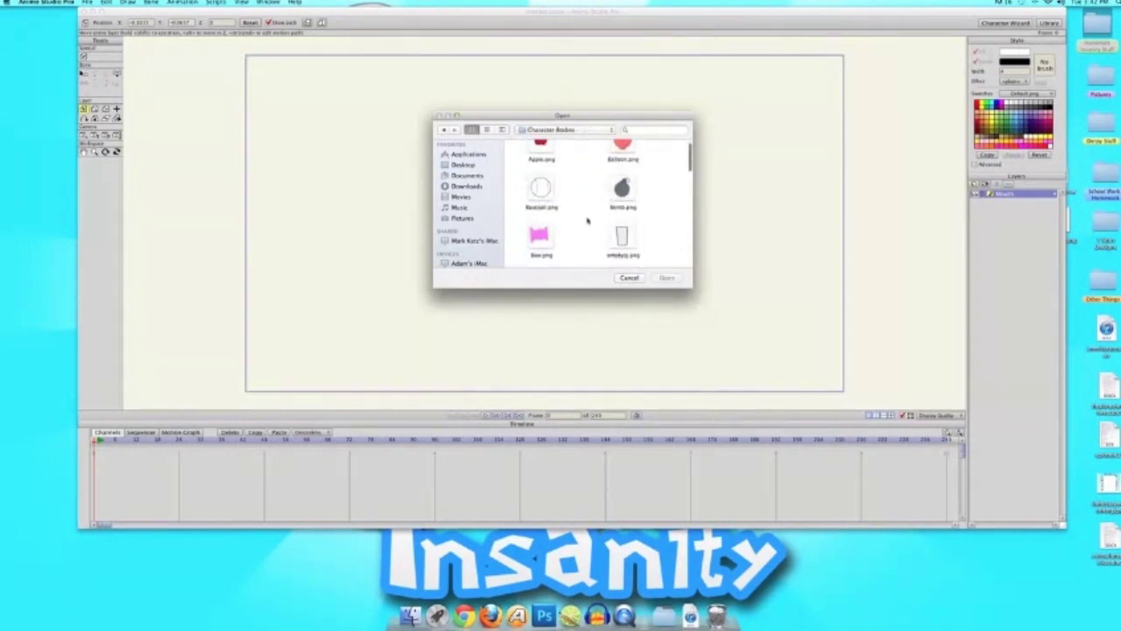
scroll(587, 220, "down", 10)
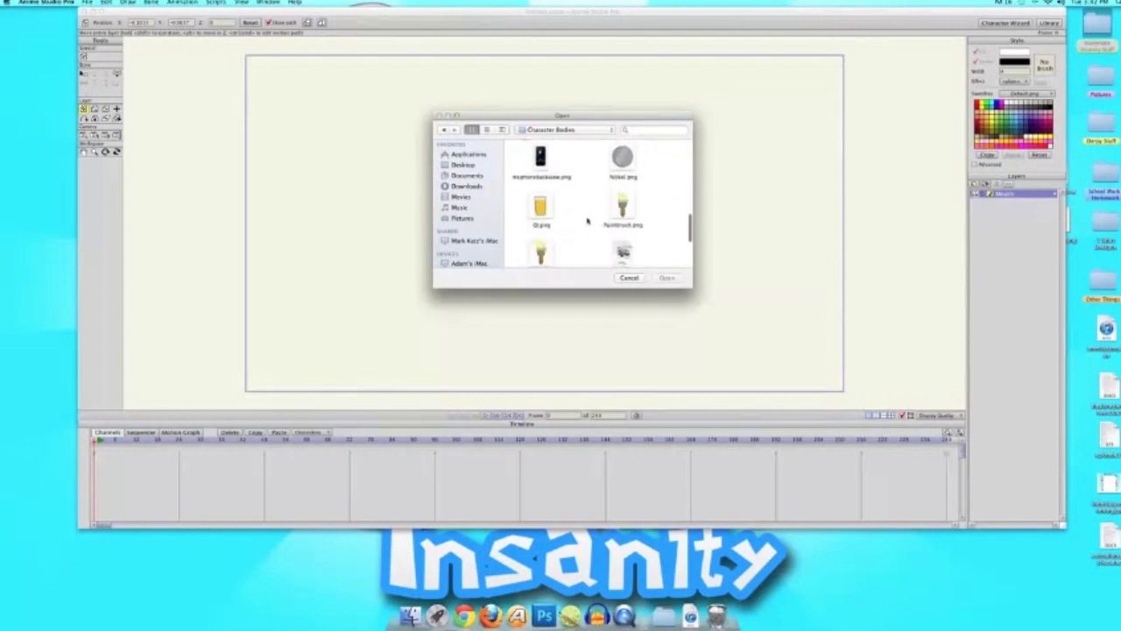
left_click(620, 211)
double_click(622, 207)
Scale the Paintbrush body image down and position it so the whole character fits in the frame
left_click(95, 74)
mouse_move(346, 101)
left_mouse_down()
mouse_move(412, 133)
mouse_move(384, 132)
left_mouse_up()
left_click(85, 77)
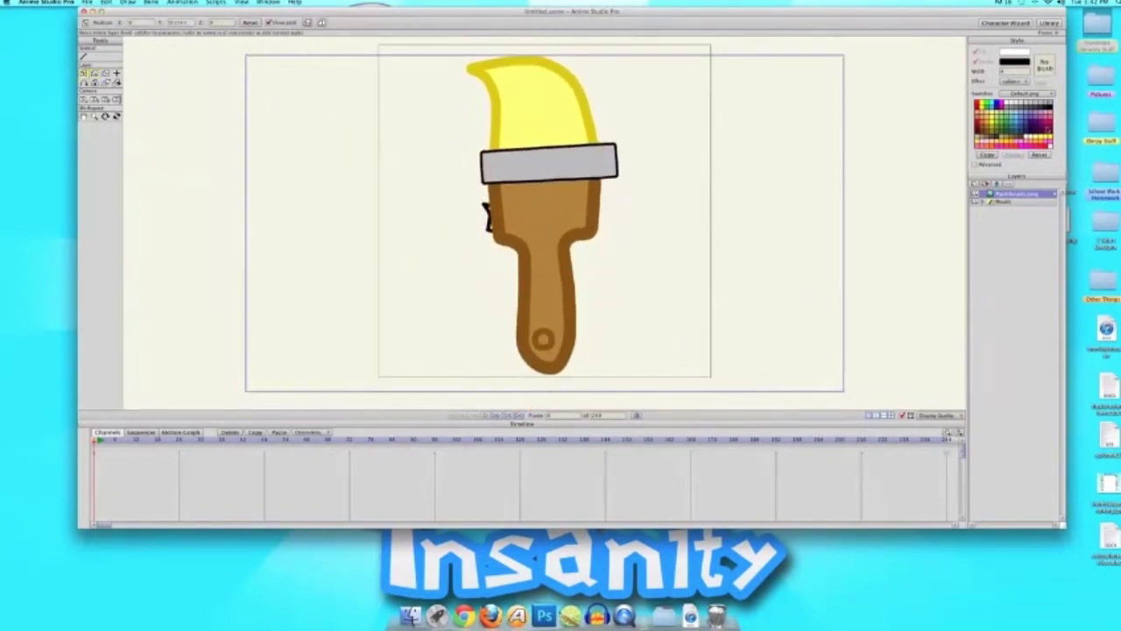
Place the Mouth layer above the Paintbrush layer, then shrink and centre the mouth on the upper part of the handle
left_click(1005, 203)
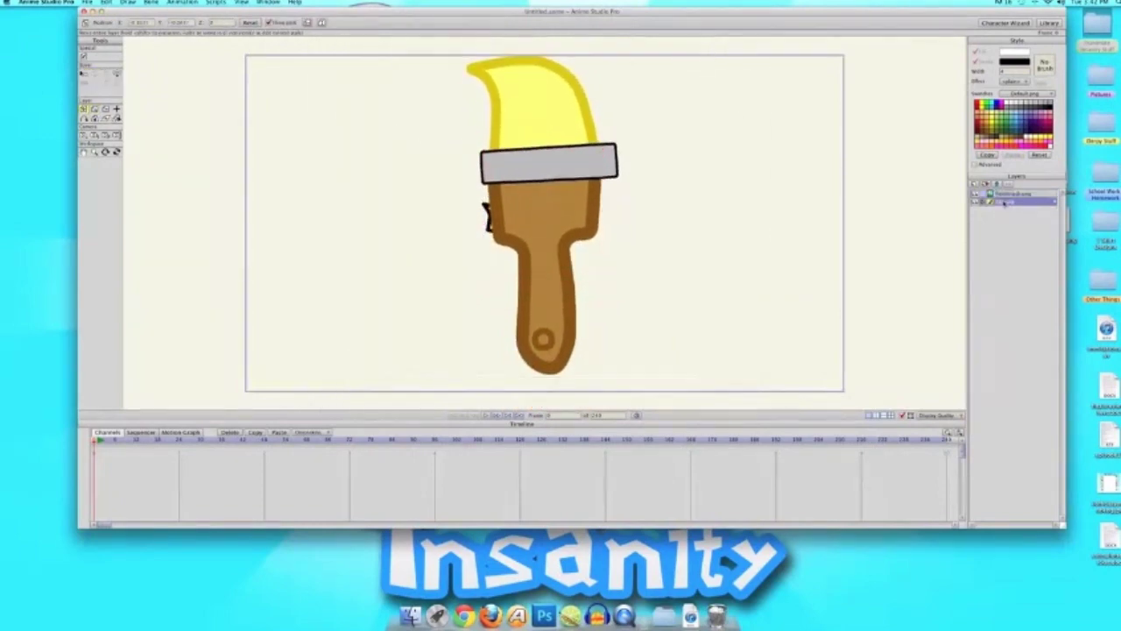
left_click_drag(1004, 202, 1007, 190)
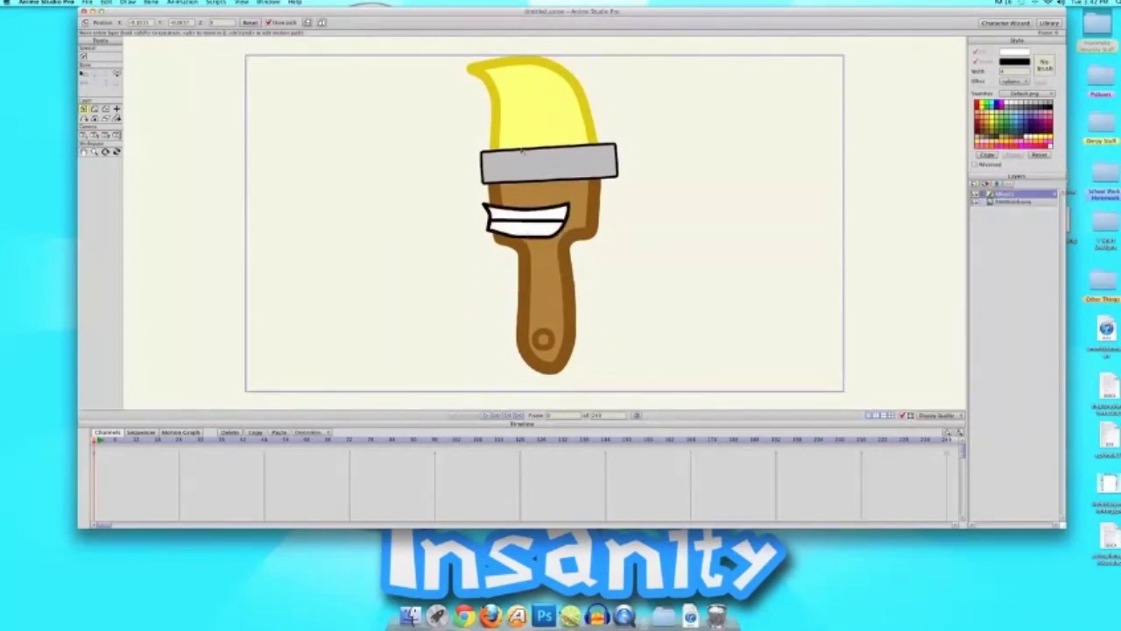
mouse_move(510, 228)
left_mouse_down()
mouse_move(576, 235)
mouse_move(573, 254)
left_mouse_up()
left_click(93, 109)
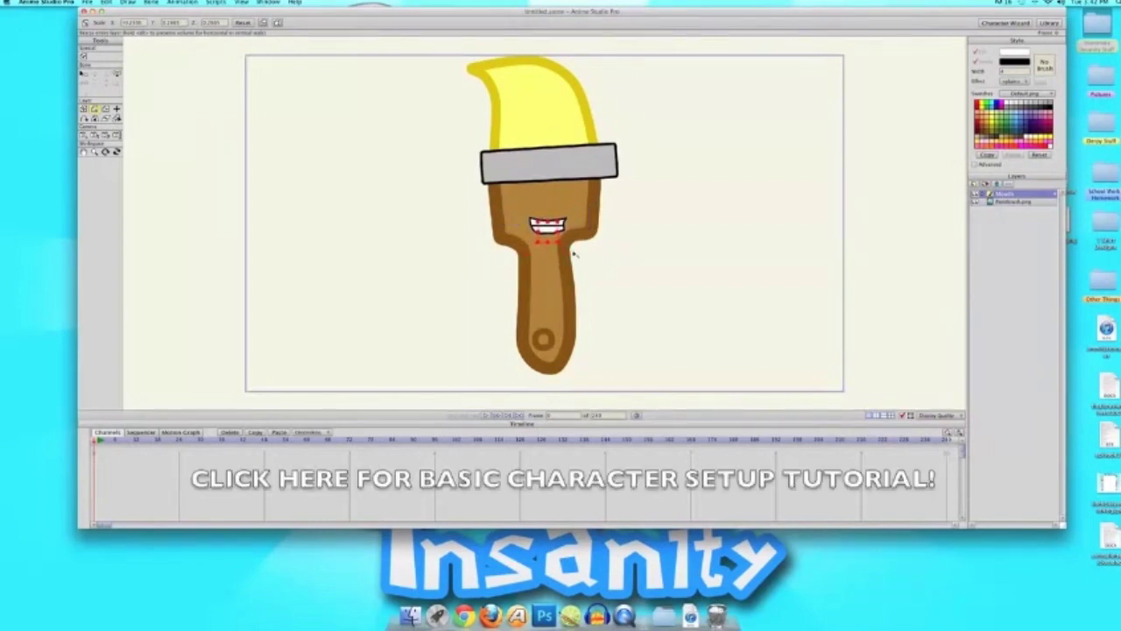
left_click(84, 109)
mouse_move(484, 221)
left_mouse_down()
mouse_move(501, 214)
mouse_move(474, 221)
mouse_move(485, 205)
left_mouse_up()
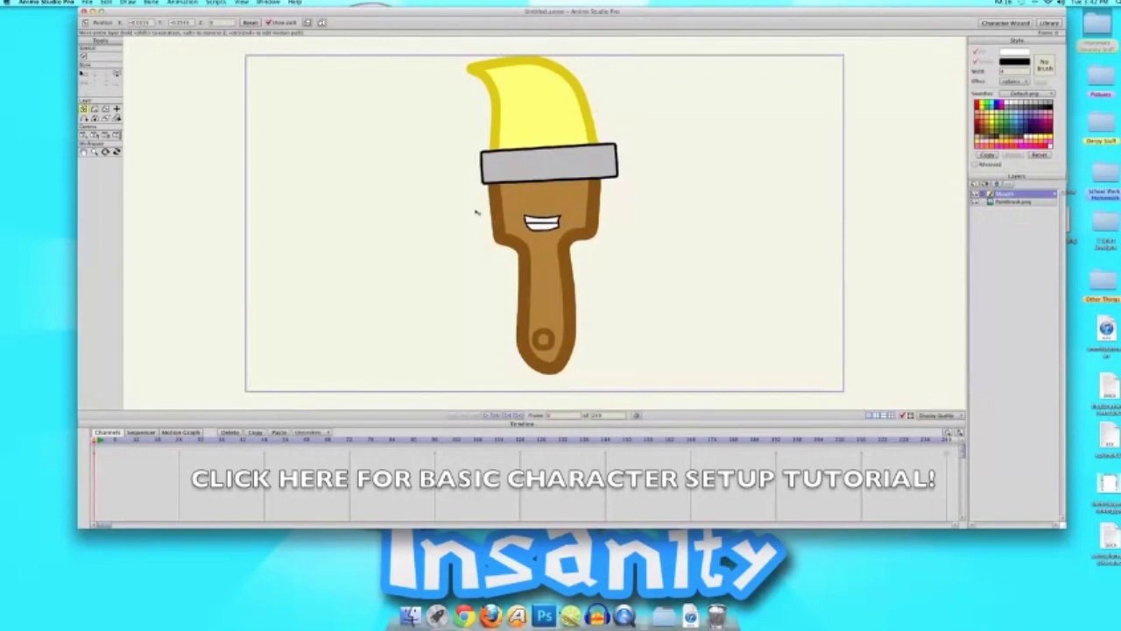
Import the first eye object from the EyeCollection file in the Anime Studio II Objects folder
left_click(88, 2)
mouse_move(98, 95)
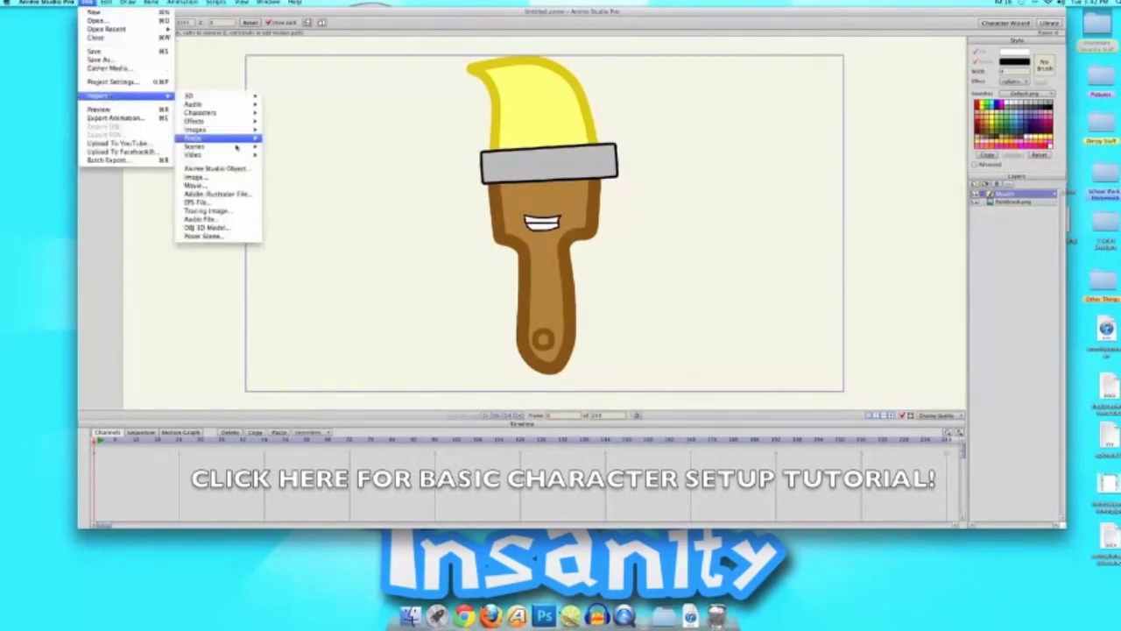
left_click(229, 170)
scroll(606, 204, "down", 2)
scroll(606, 204, "up", 2)
left_click(501, 129)
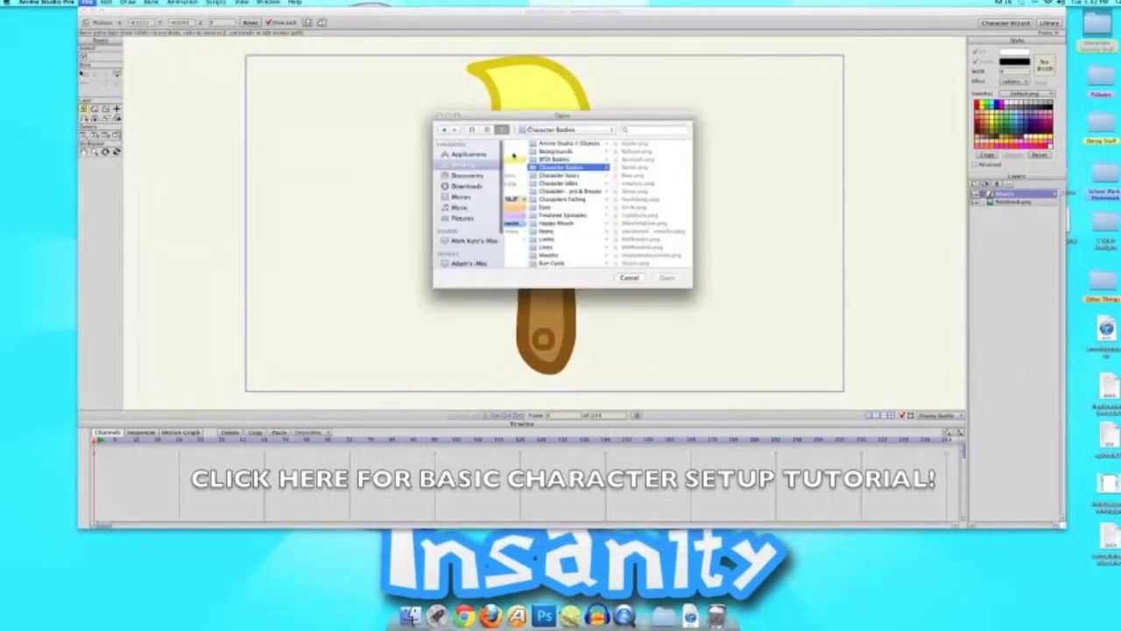
left_click(577, 144)
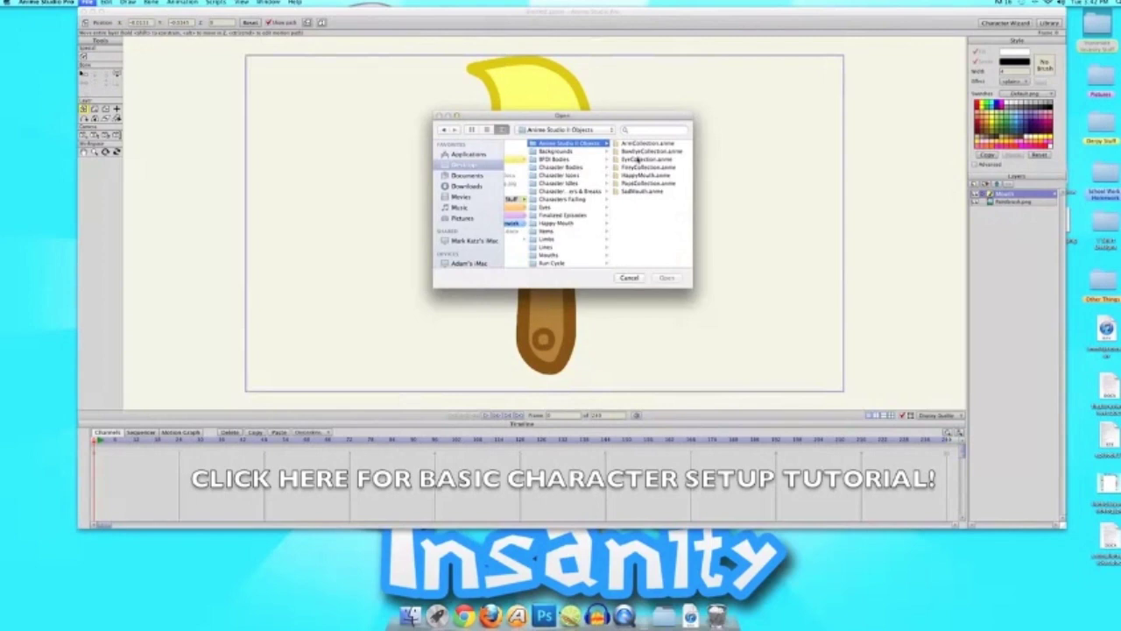
left_click(638, 159)
key("Return")
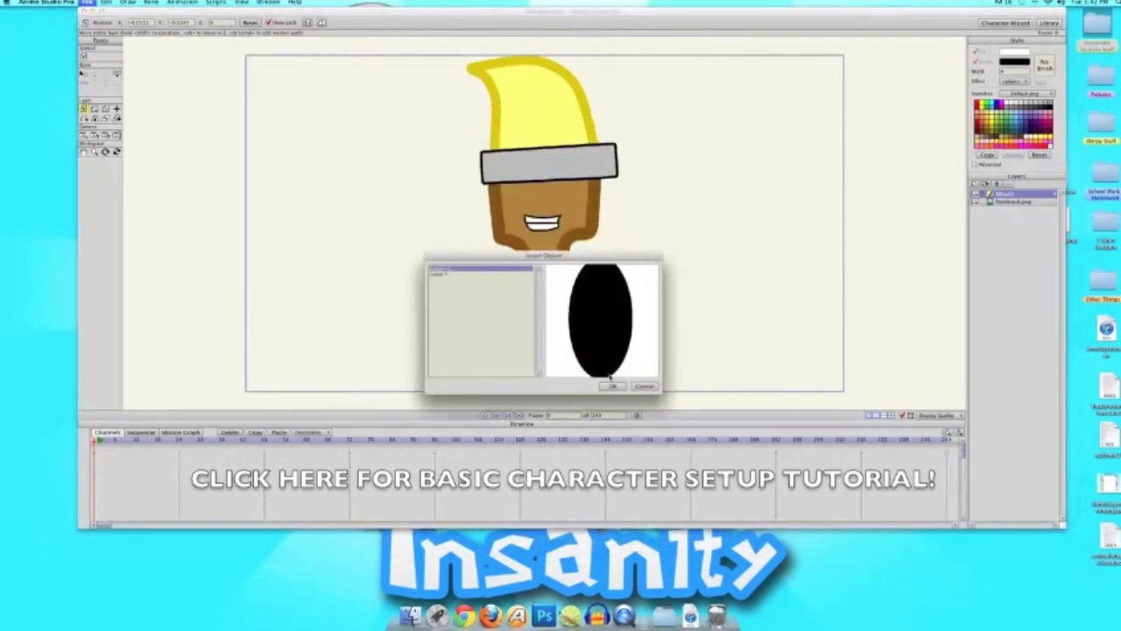
left_click(612, 385)
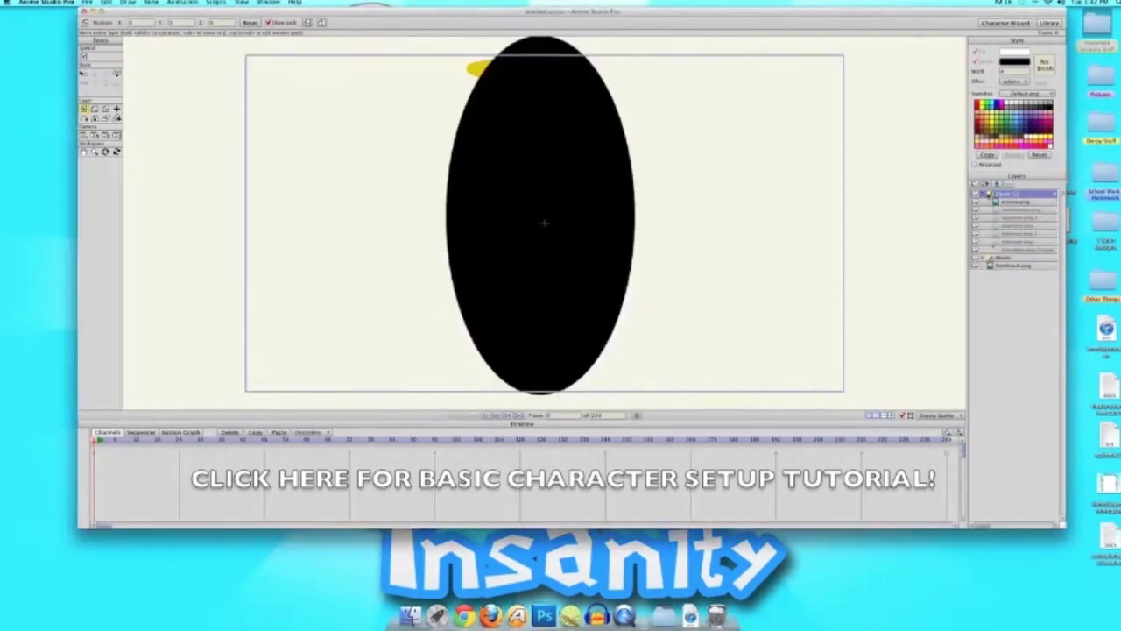
Collapse the imported eye layer, scale the eye down to fit the face and place it just above the mouth
left_click(986, 196)
left_click(95, 110)
left_click_drag(544, 206, 546, 211)
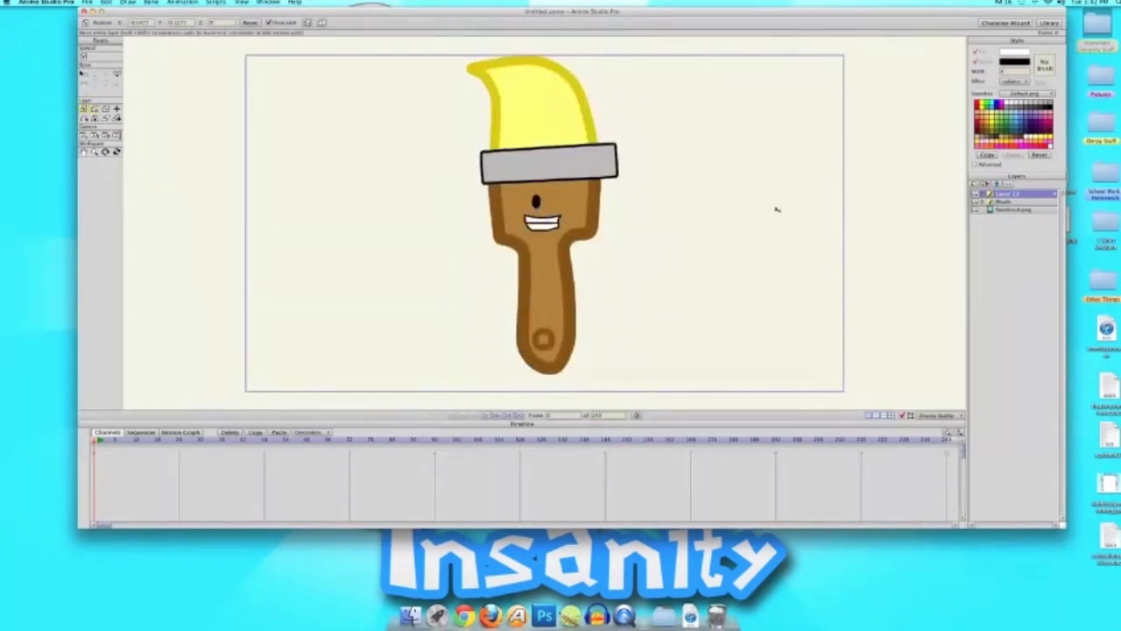
scroll(662, 203, "up", 5)
left_click(95, 109)
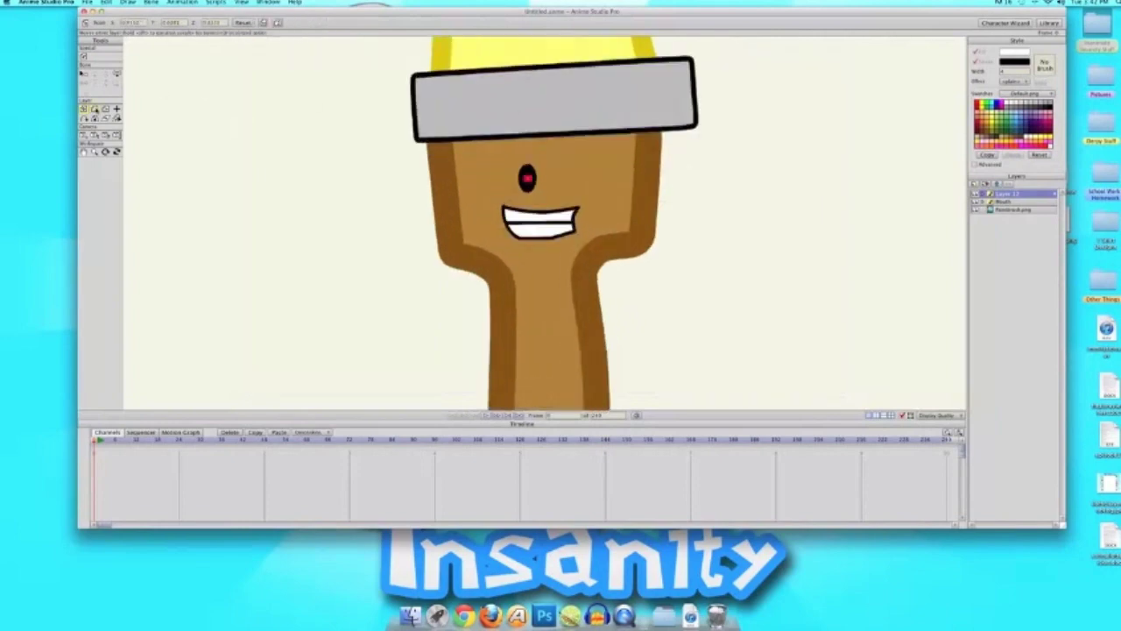
scroll(511, 186, "up", 2)
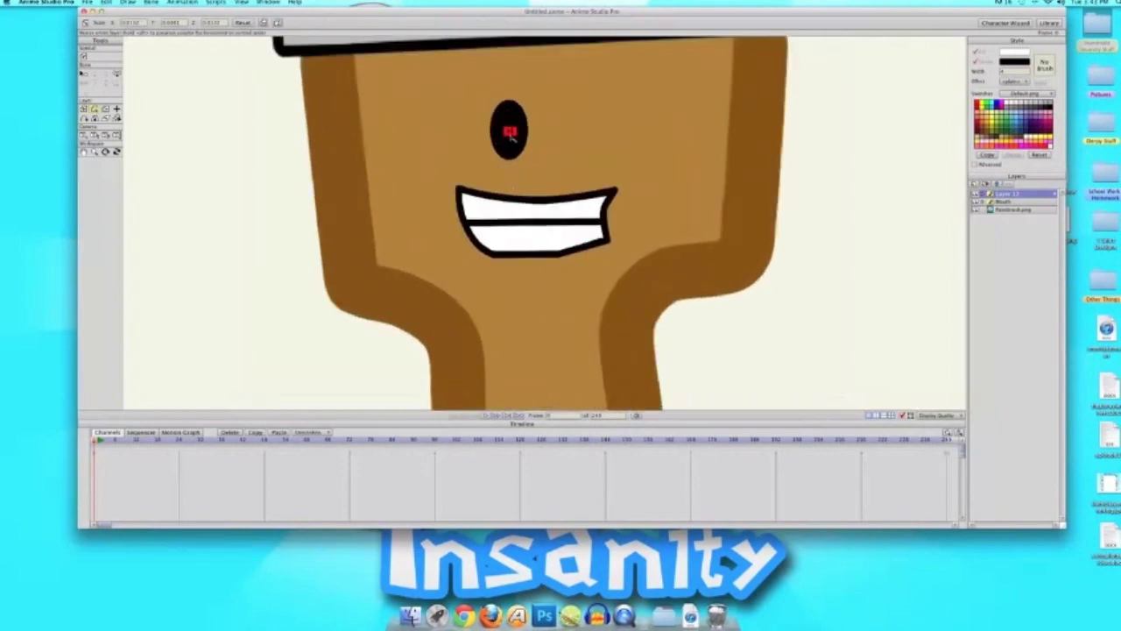
scroll(510, 131, "up", 1)
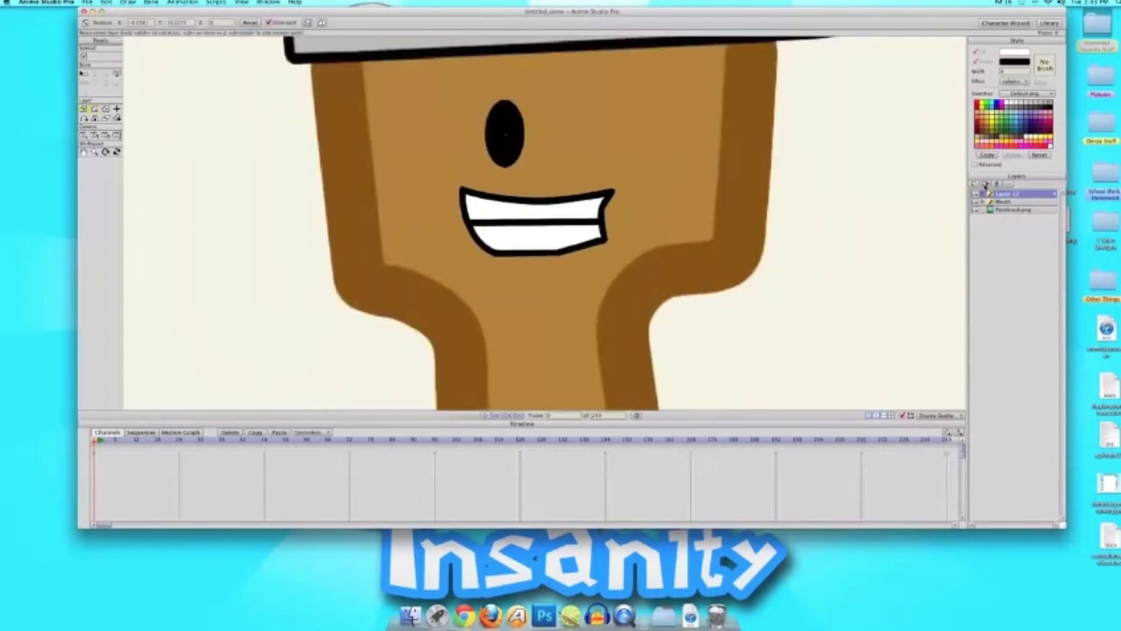
Duplicate the eye layer and place the copy beside the first eye to complete the face
left_click(986, 184)
left_click_drag(681, 186, 814, 183)
scroll(723, 253, "down", 3)
scroll(724, 255, "down", 2)
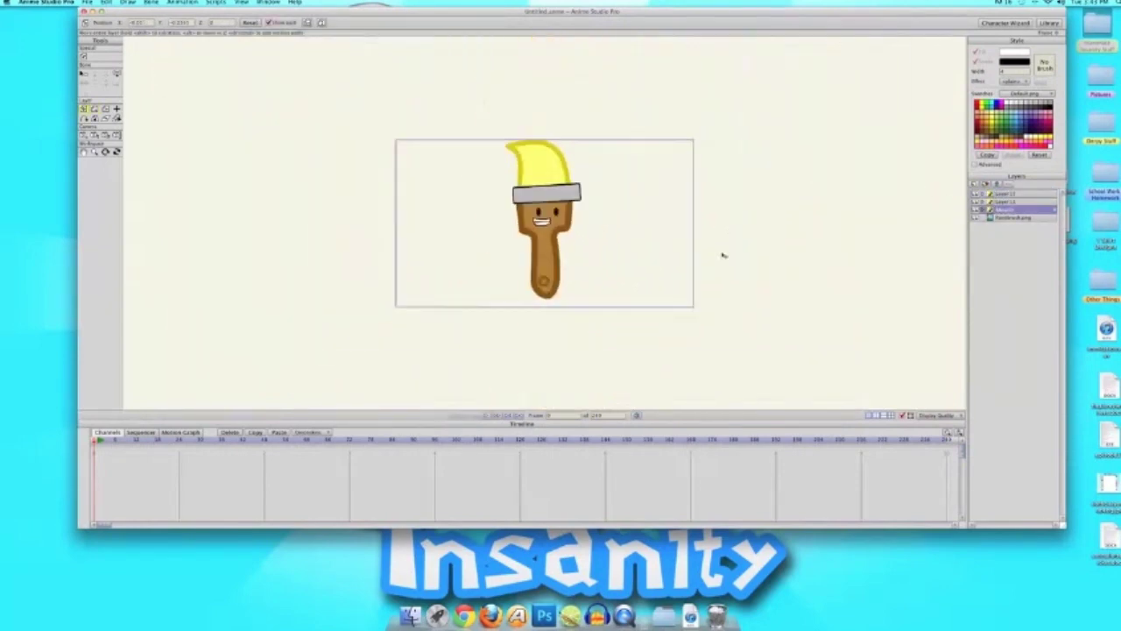
scroll(723, 255, "up", 3)
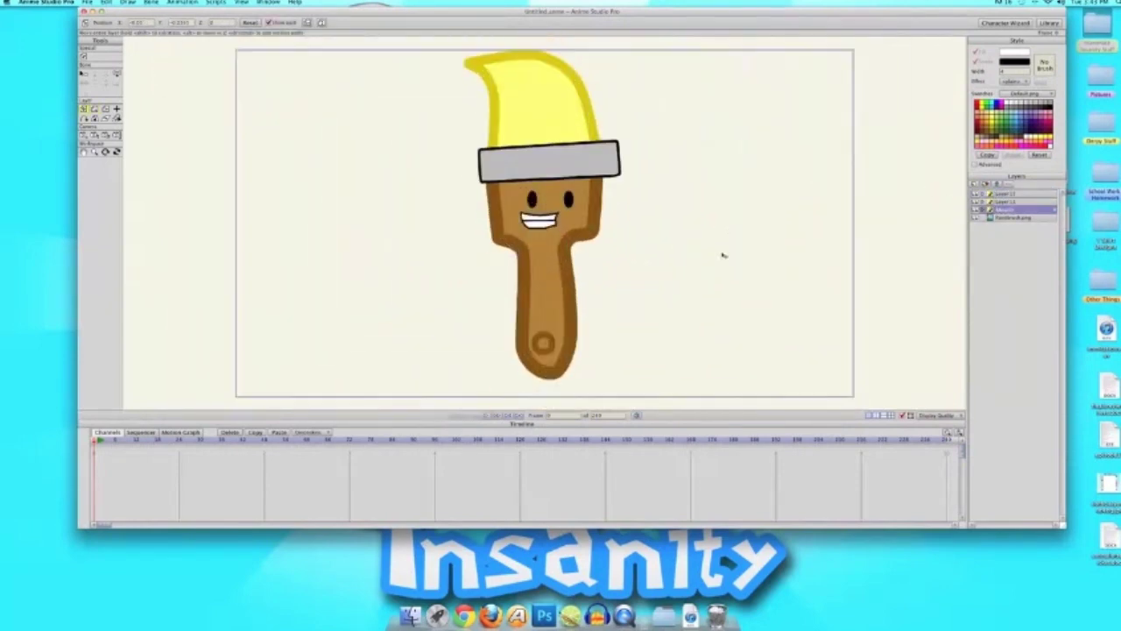
Scale the Paintbrush body image down slightly behind the eyes and mouth
left_click(1008, 194, "shift")
left_click(94, 110)
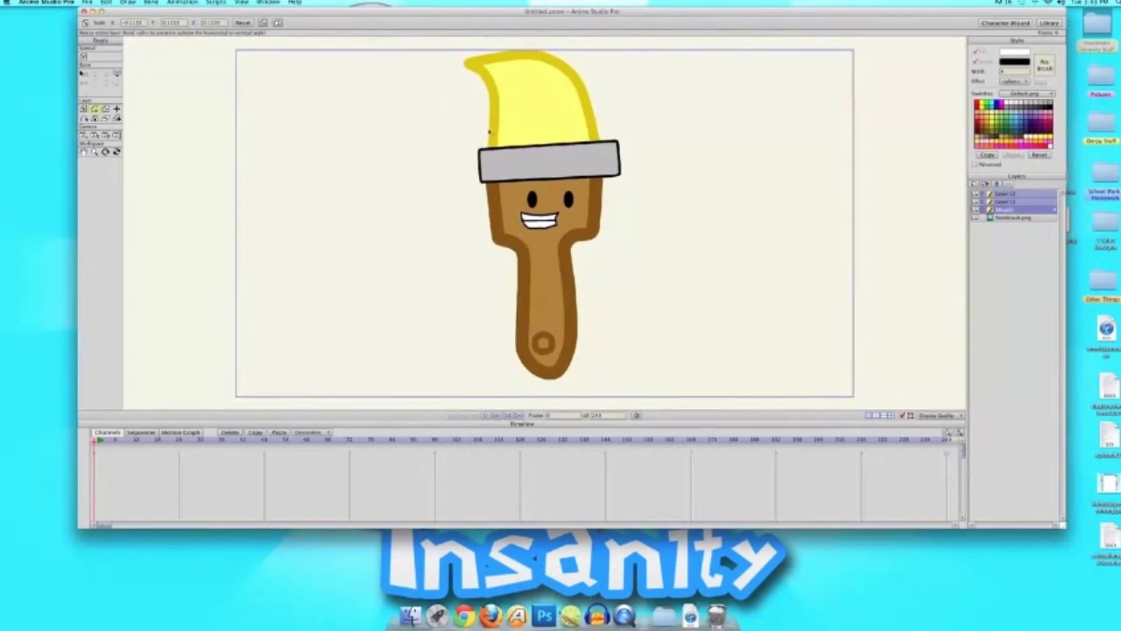
scroll(475, 180, "down", 2)
scroll(479, 180, "up", 4)
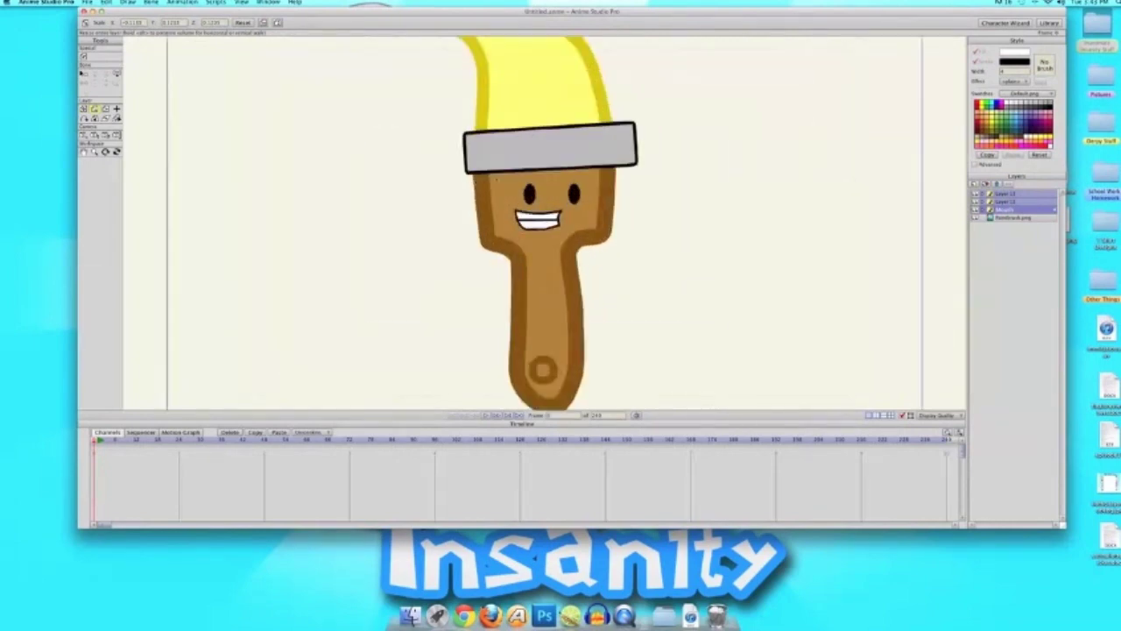
left_click(1009, 219)
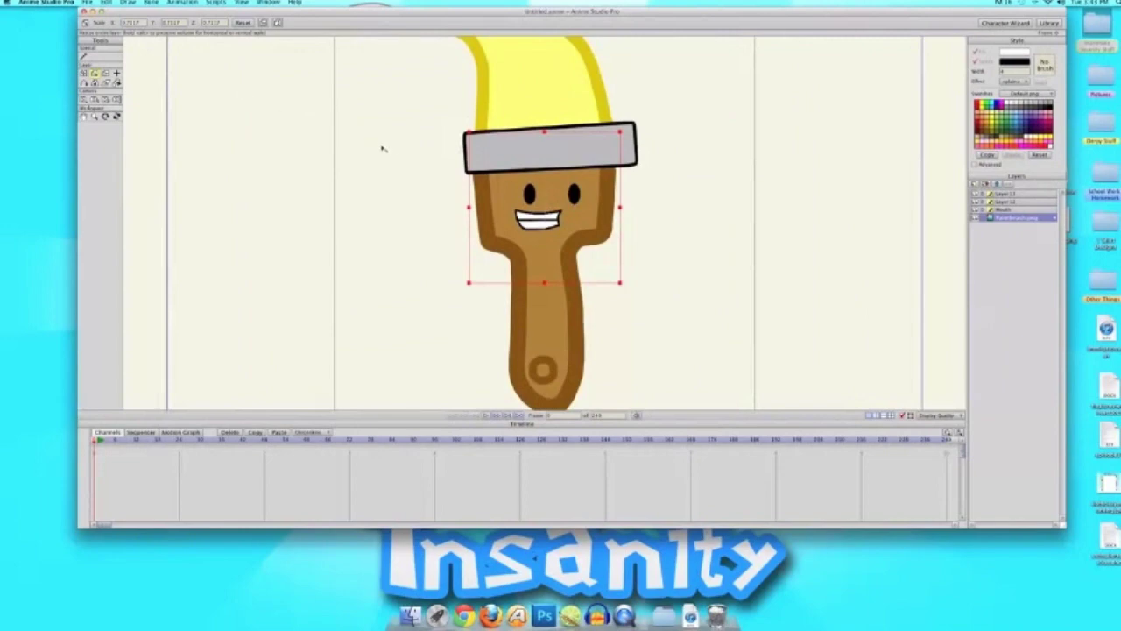
scroll(385, 151, "down", 1)
scroll(385, 150, "down", 2)
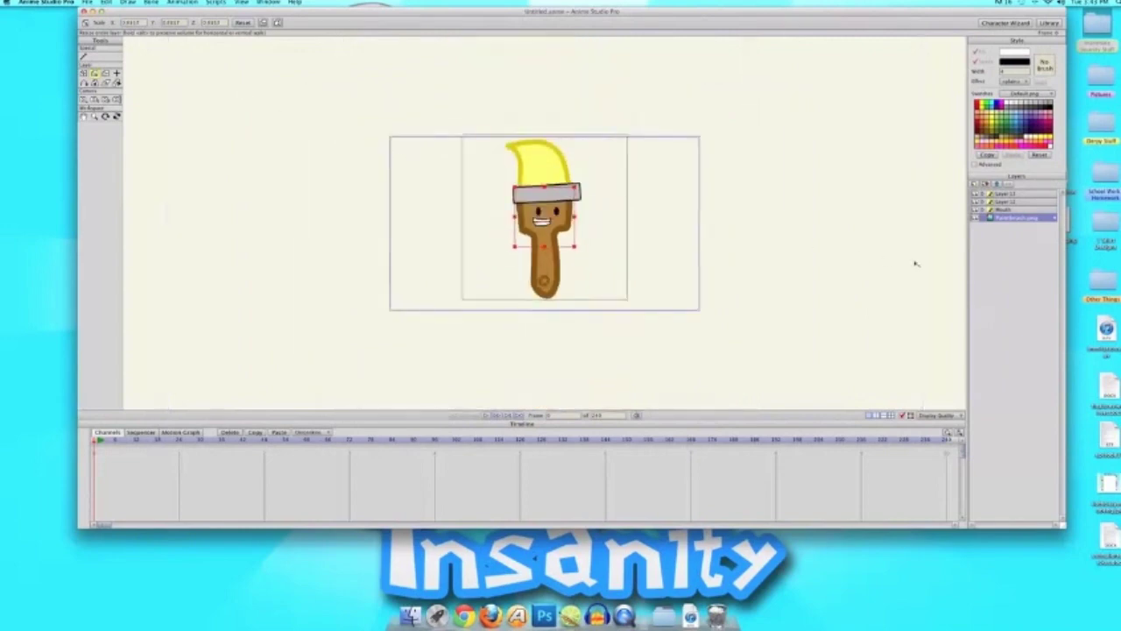
Add an audio layer above the eye layers, loading a voice-line sound file from a character subfolder of the Lines folder
left_click(1002, 193)
scroll(682, 273, "up", 3)
scroll(714, 261, "up", 4)
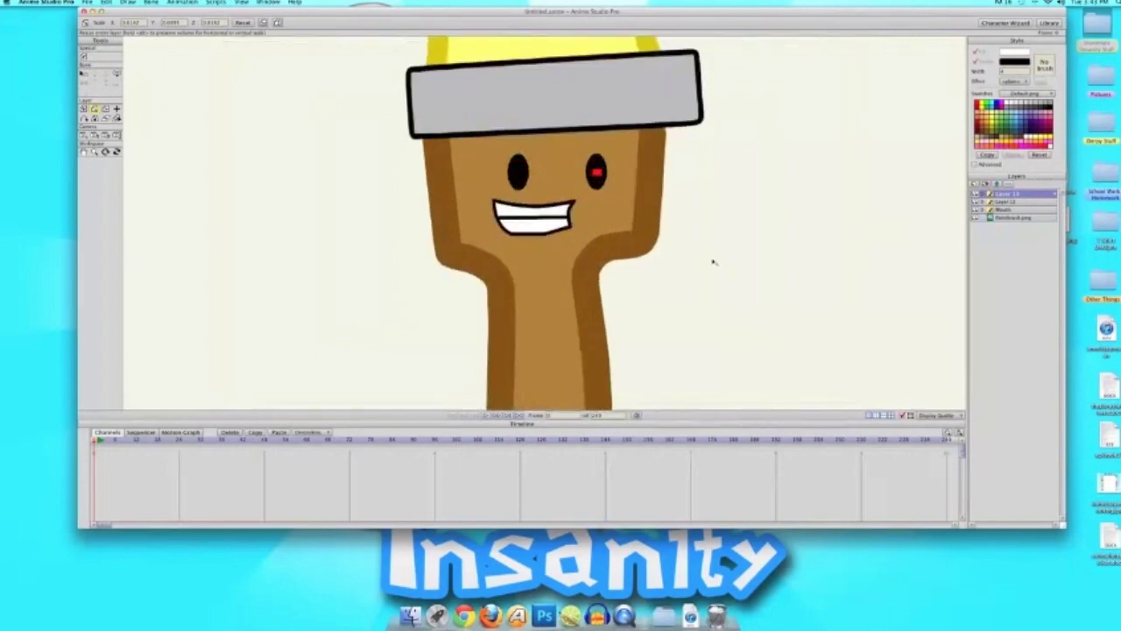
scroll(714, 261, "down", 4)
scroll(714, 261, "up", 2)
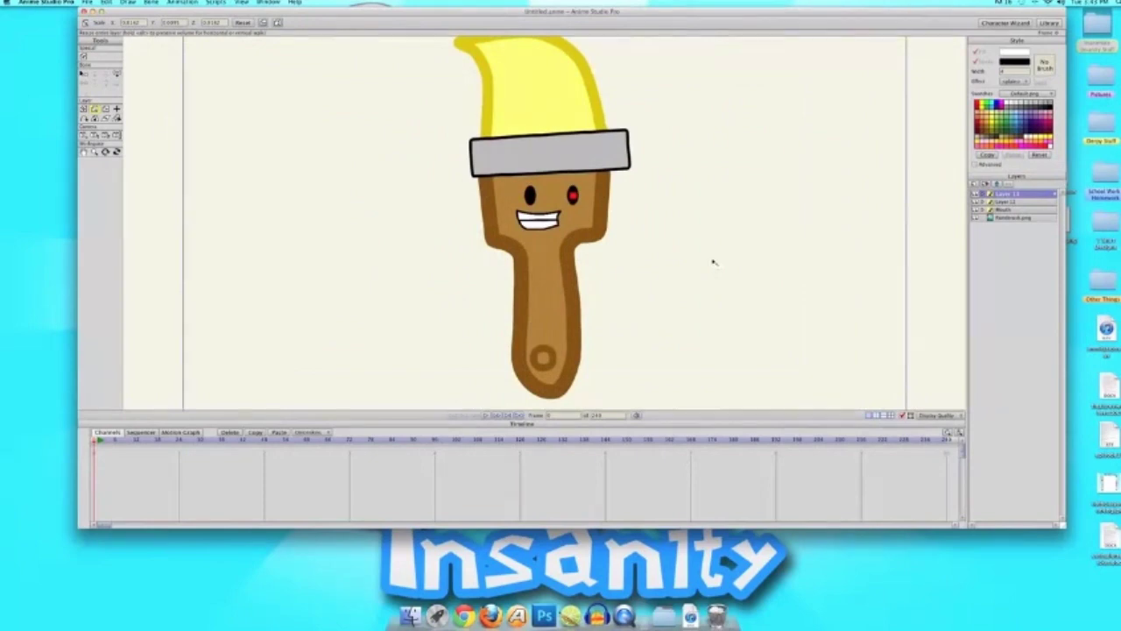
left_click(978, 185)
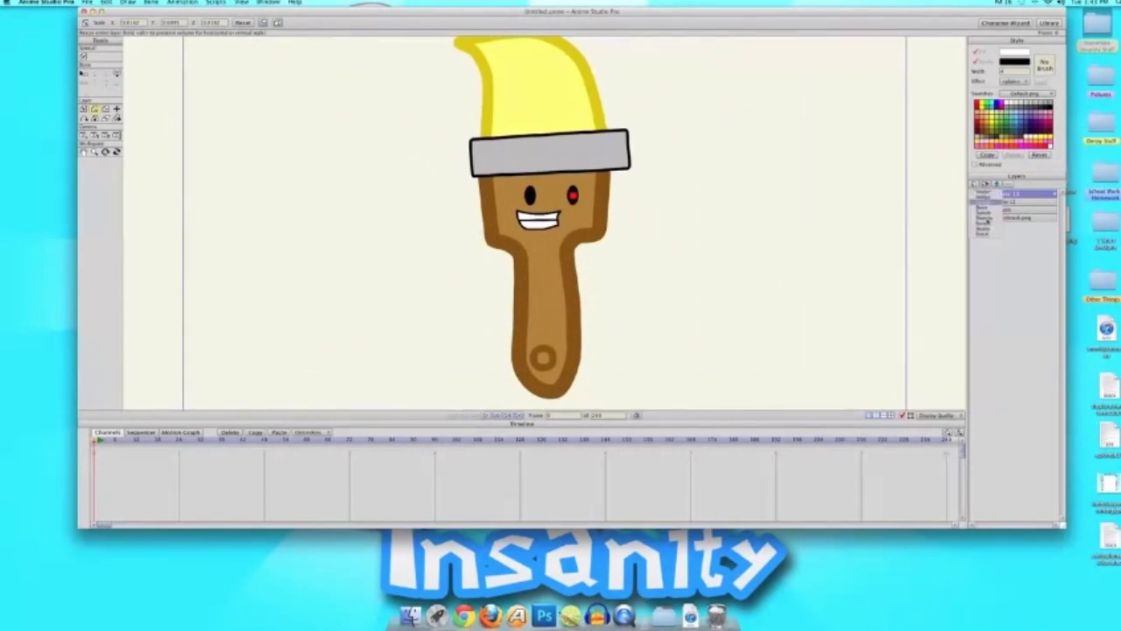
left_click(985, 230)
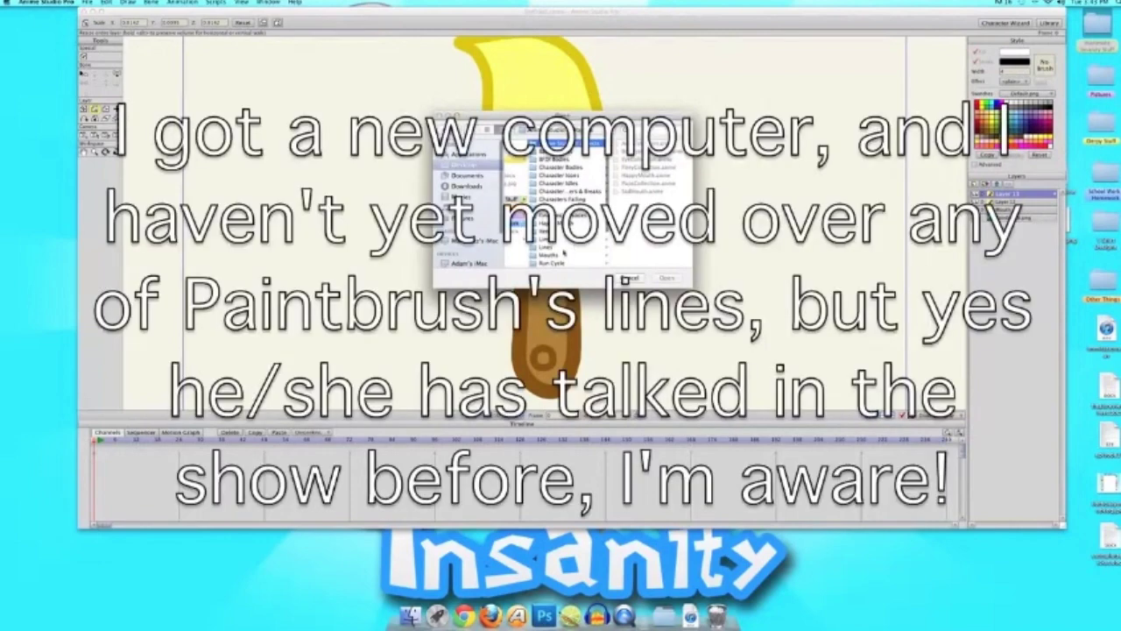
left_click(546, 247)
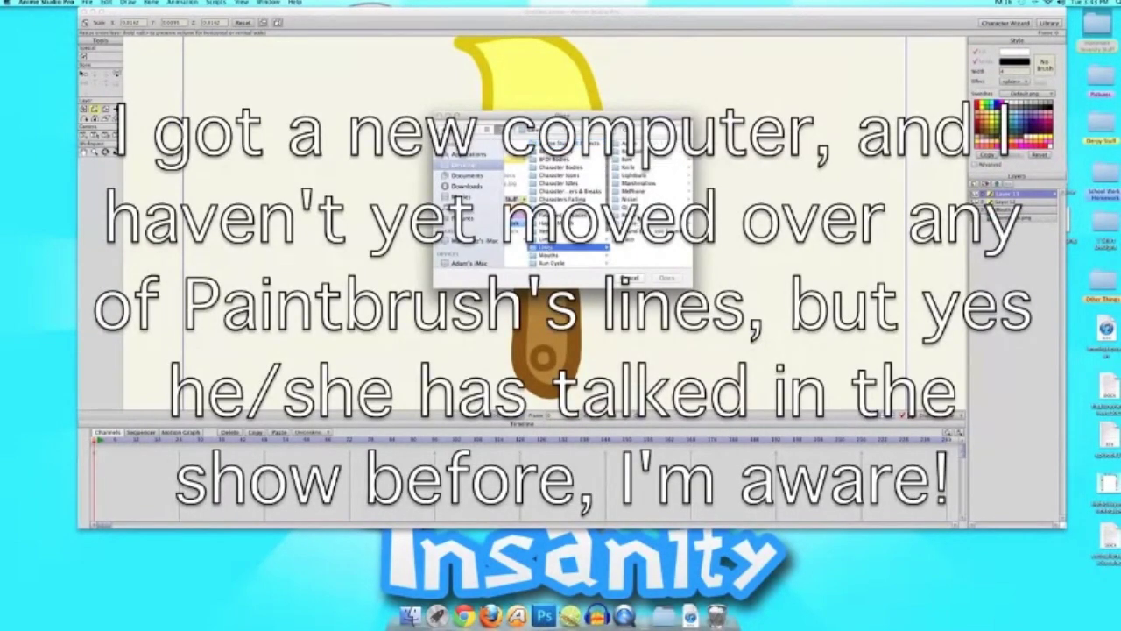
left_click(634, 224)
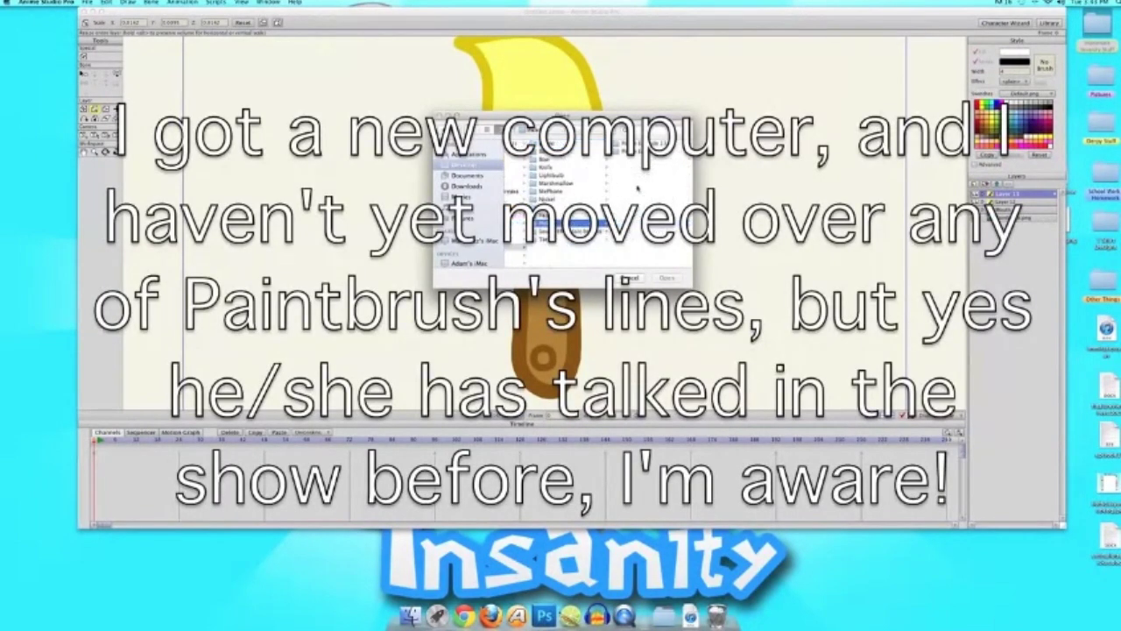
left_click(641, 152)
double_click(647, 164)
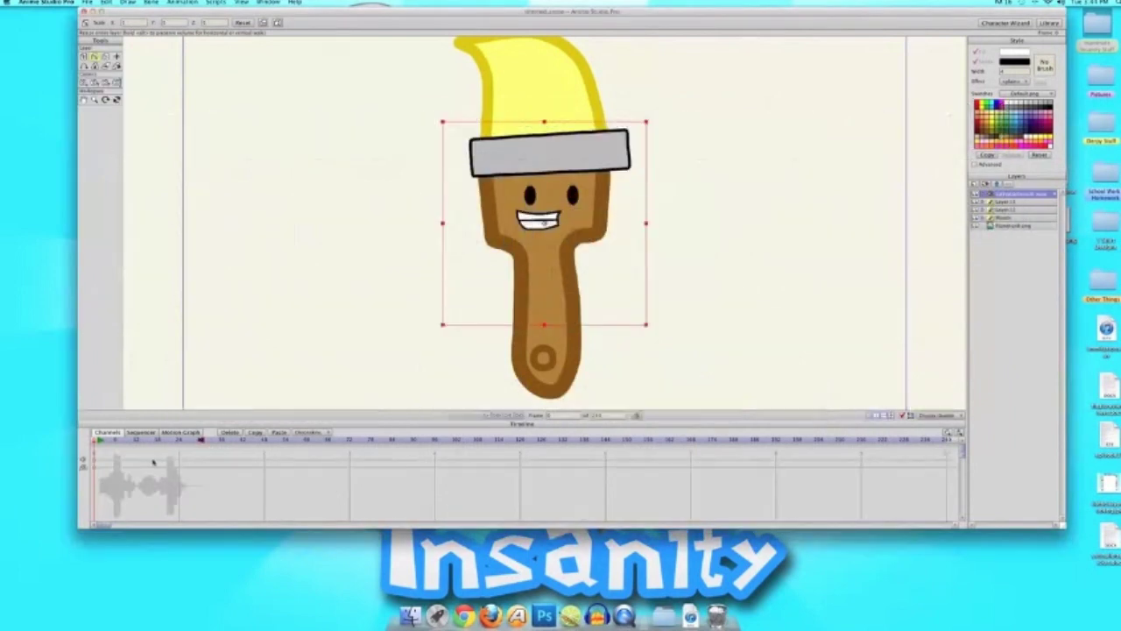
Play the imported voice line to hear its timing, and return the timeline to frame 0
key("XF86AudioRaiseVolume")
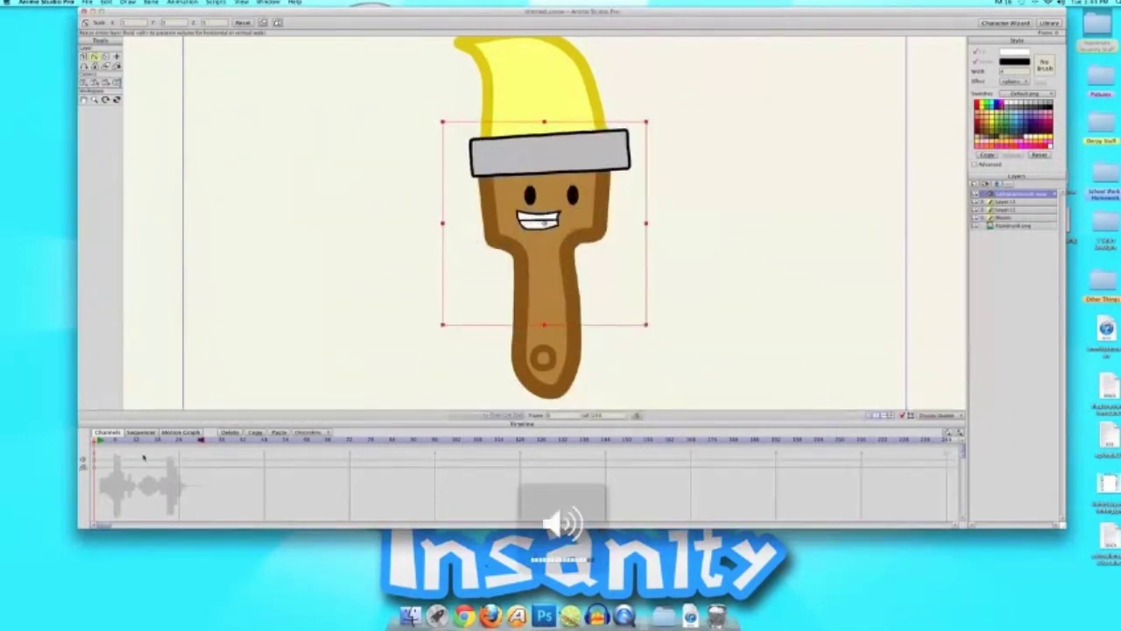
key("space")
key("space")
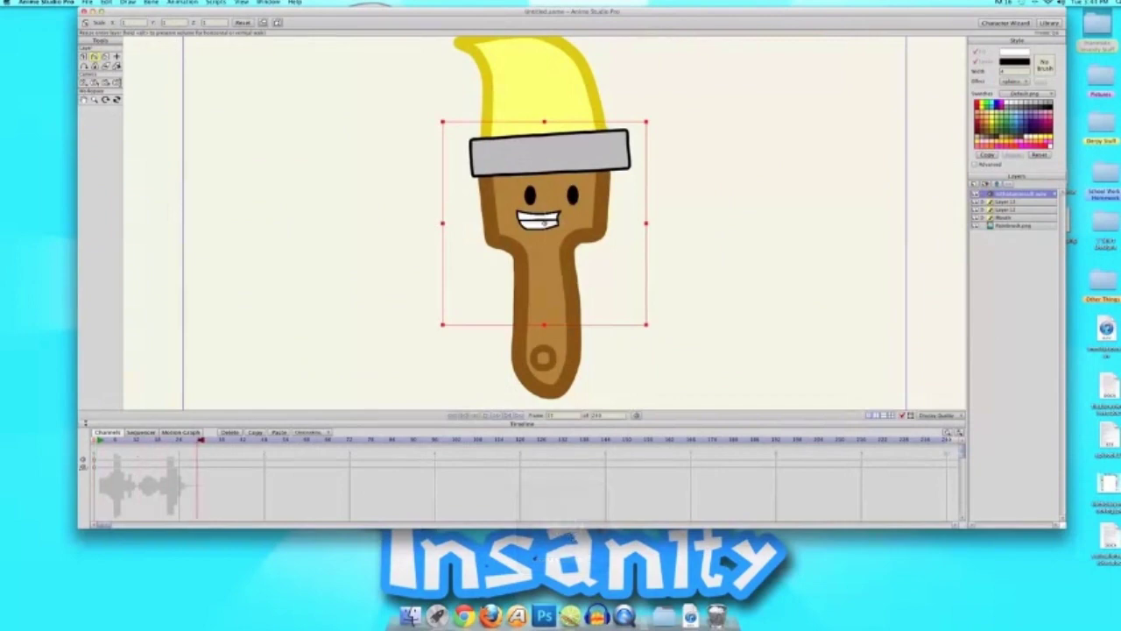
left_click(93, 440)
key("XF86AudioLowerVolume")
key("XF86AudioLowerVolume")
key("XF86AudioLowerVolume")
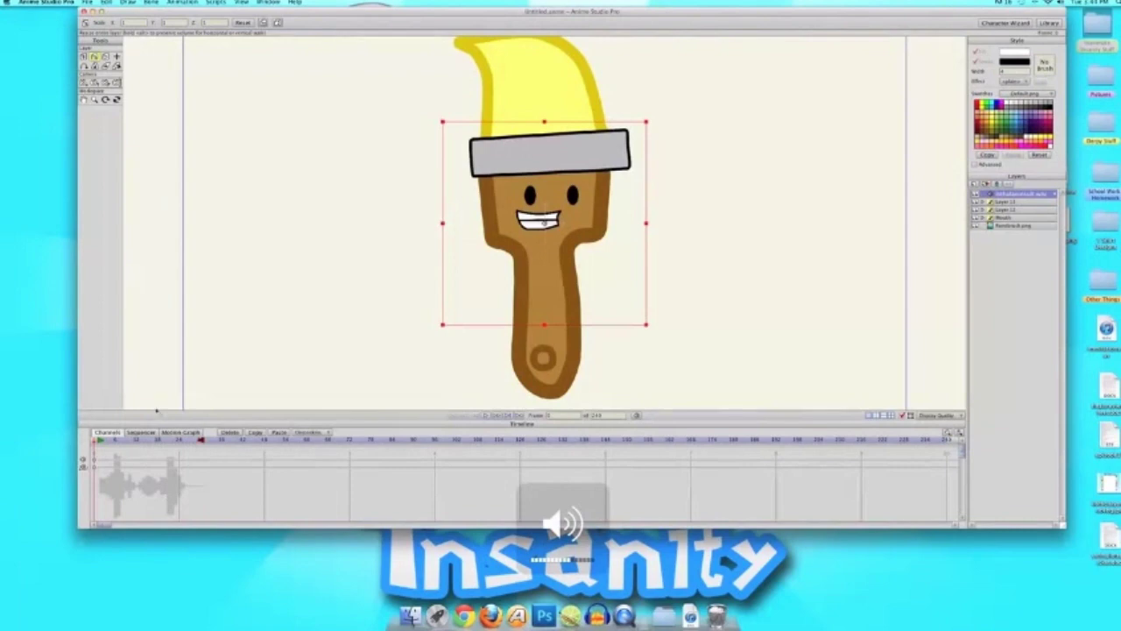
Switch the Mouth layer to the slightly open happy mouth at frame 2, where the voice line starts
scroll(285, 383, "down", 4)
scroll(286, 383, "up", 4)
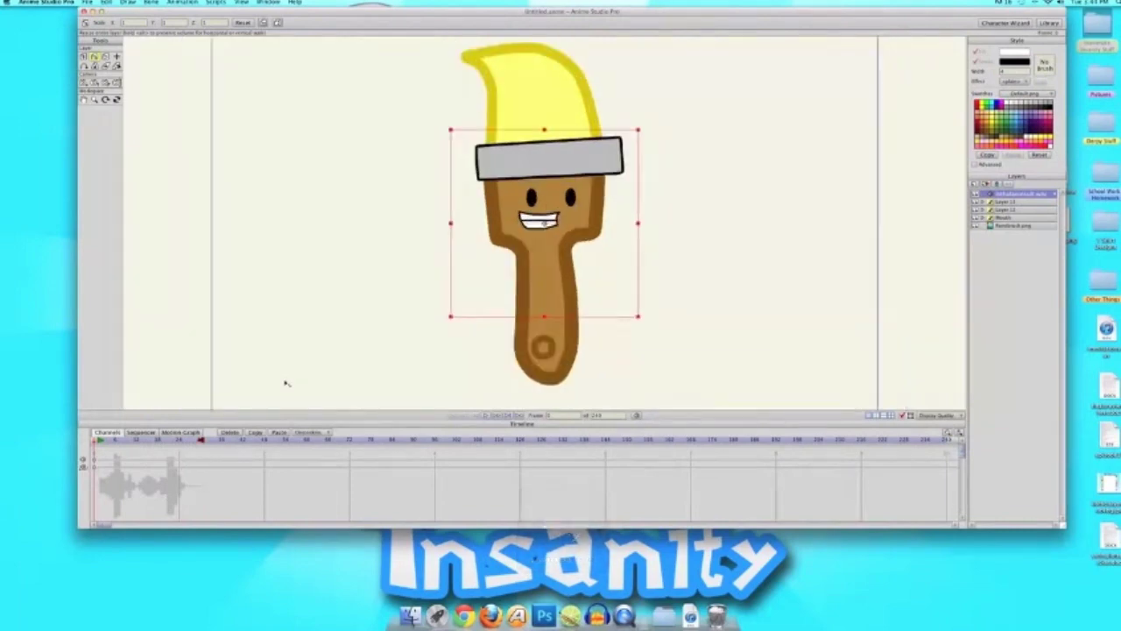
scroll(286, 383, "up", 5)
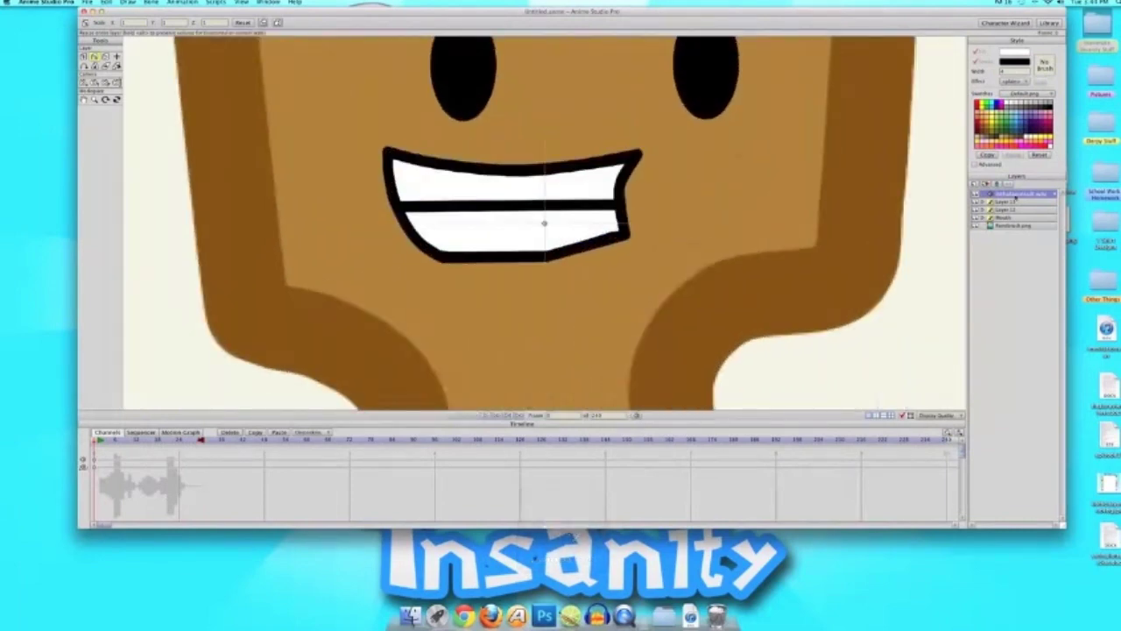
left_click(978, 202)
left_click(977, 202)
left_click(978, 217)
left_click(978, 217)
left_click(1002, 217)
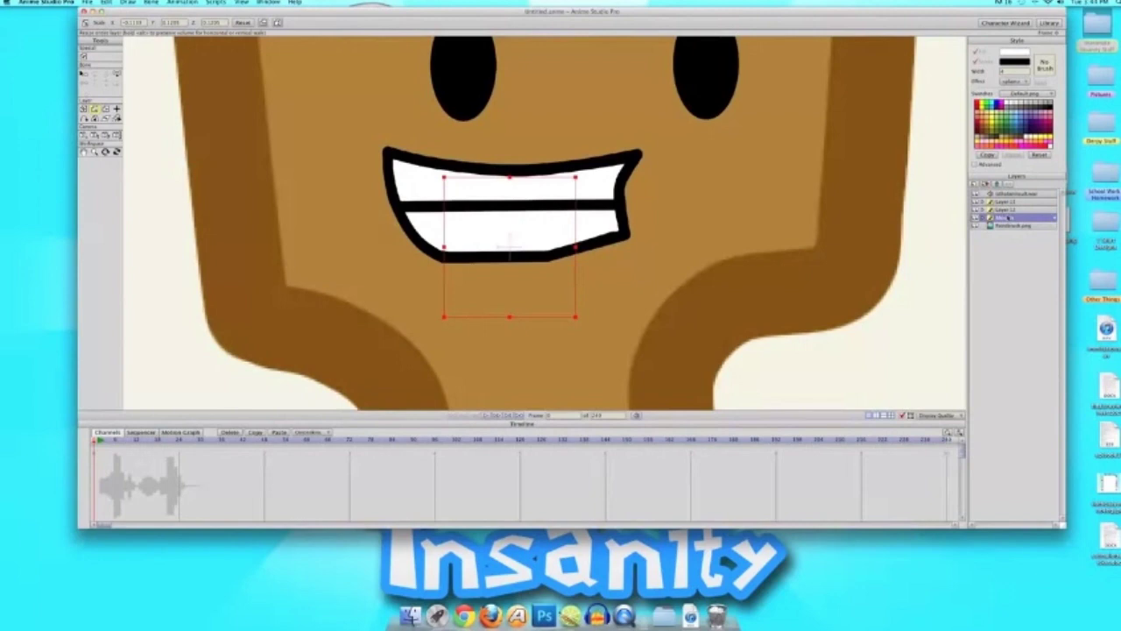
key("Right")
key("Right")
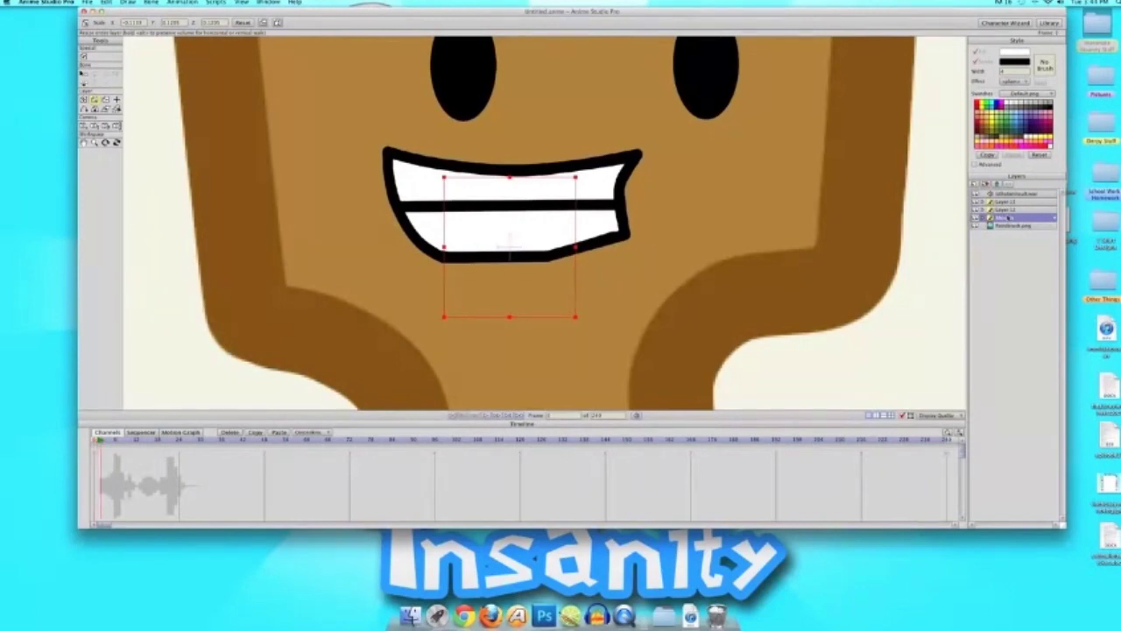
key("Left")
key("Right")
key("Left")
key("Right")
right_click(1009, 225)
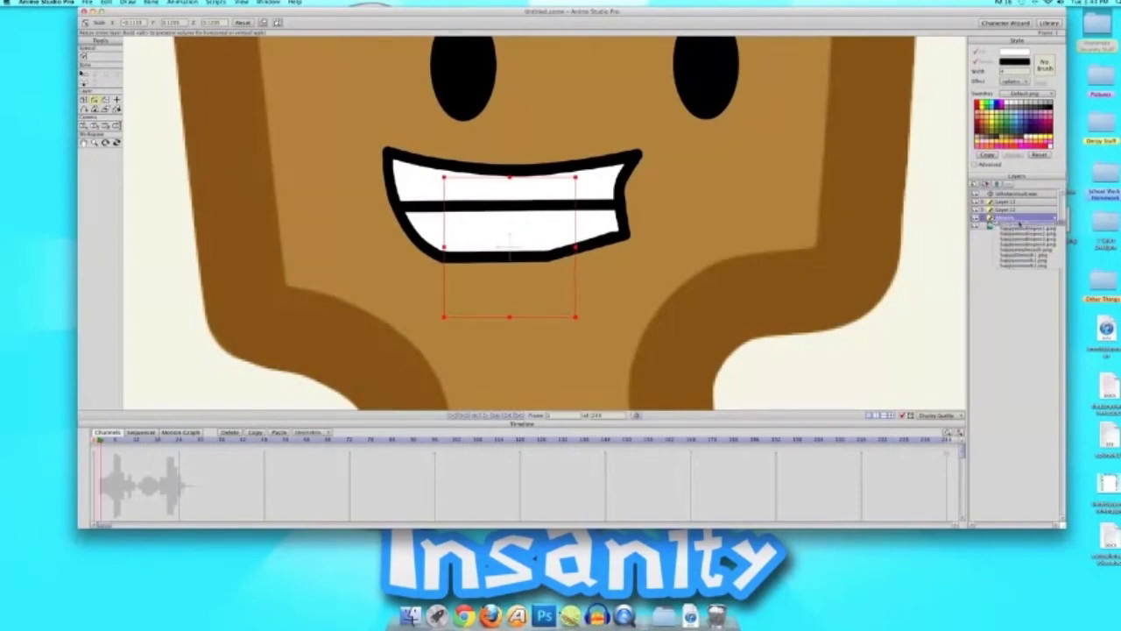
left_click(1023, 232)
Key the Mouth layer to the closed-teeth mouth at frame 3 and the slightly open mouth at about frame 5
key("Right")
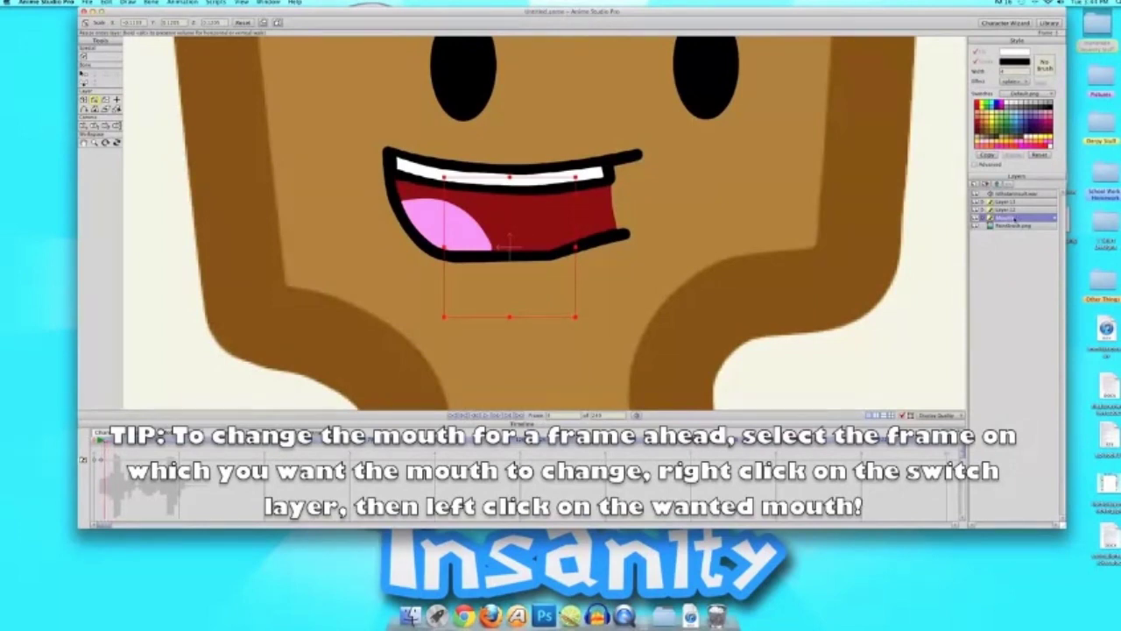
right_click(1015, 218)
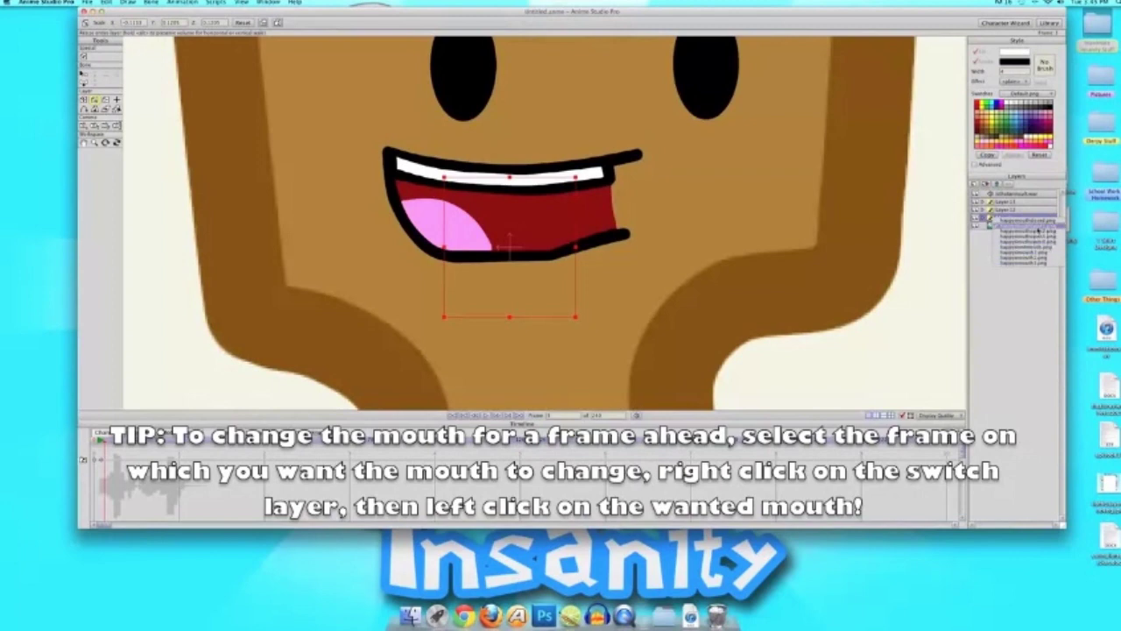
left_click(1043, 224)
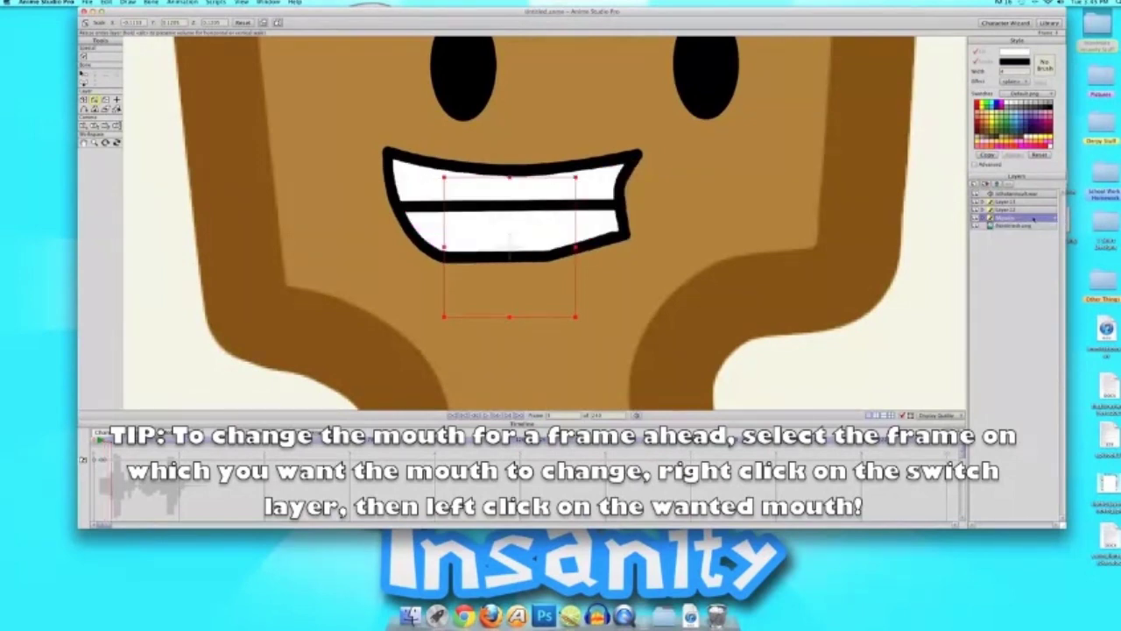
right_click(1034, 219)
left_click(1031, 226)
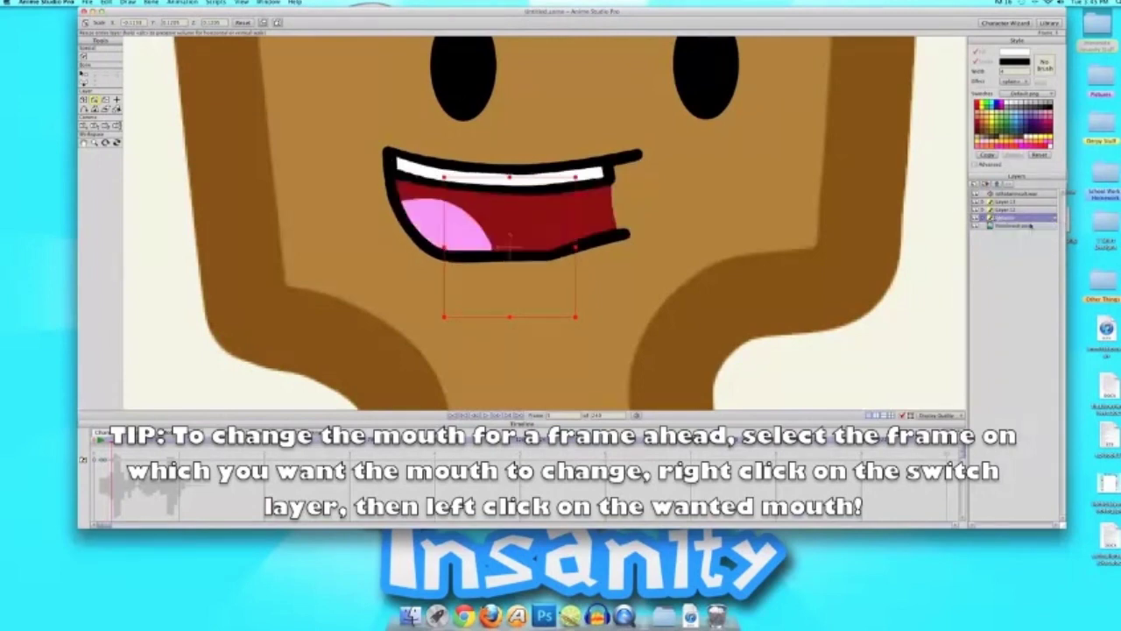
Key the wide-open and half-open mouths over about frames 6 to 7 to match the first loud syllable
right_click(1011, 218)
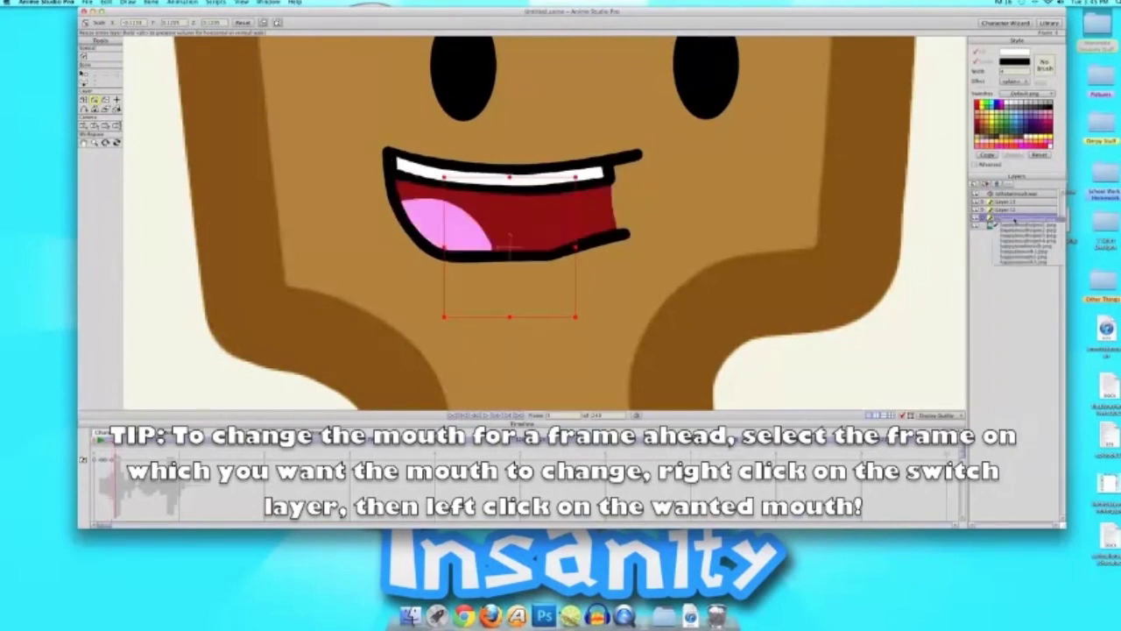
left_click(1018, 230)
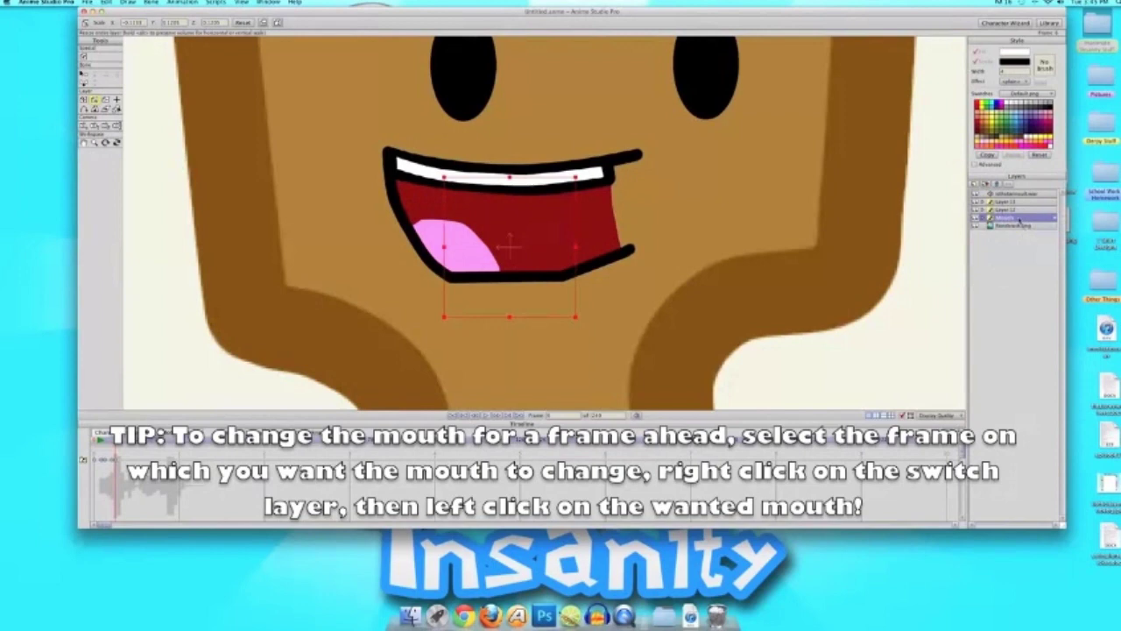
right_click(1018, 221)
left_click(1017, 231)
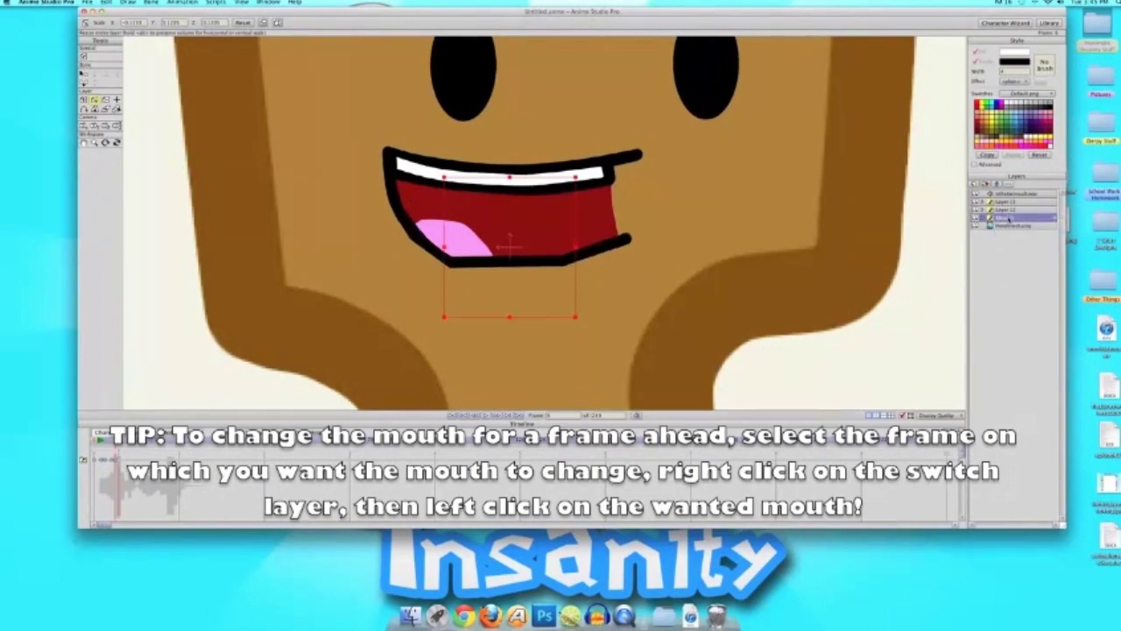
right_click(1009, 222)
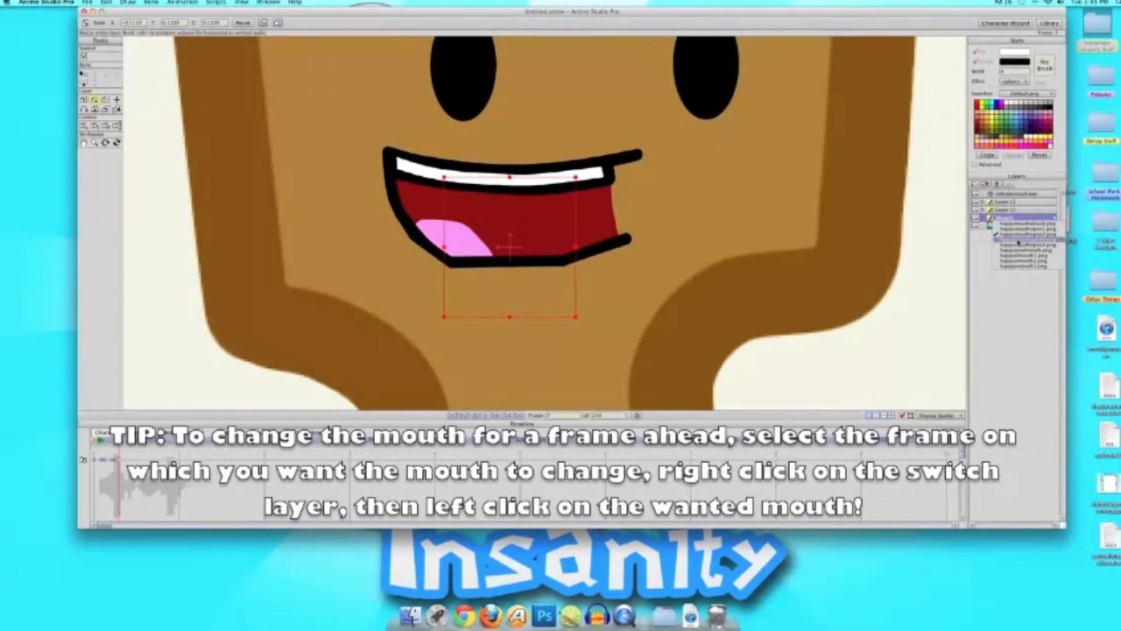
left_click(1019, 238)
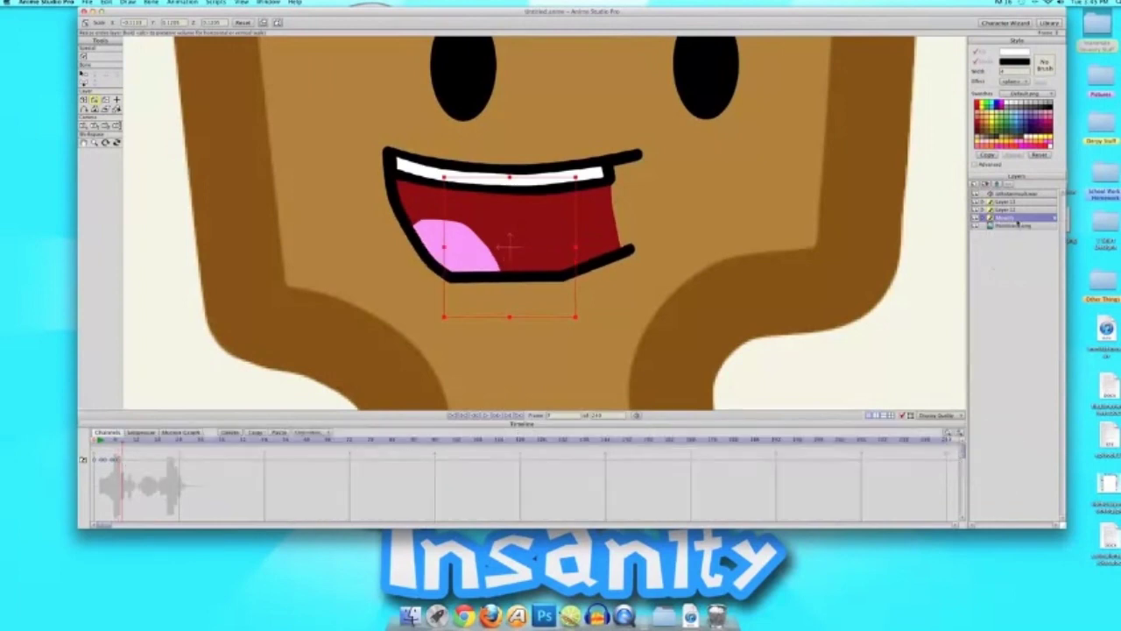
Reduce the mouth to half open at about frame 8 and to the closed-teeth shape at about frame 9
right_click(1011, 223)
left_click(1019, 236)
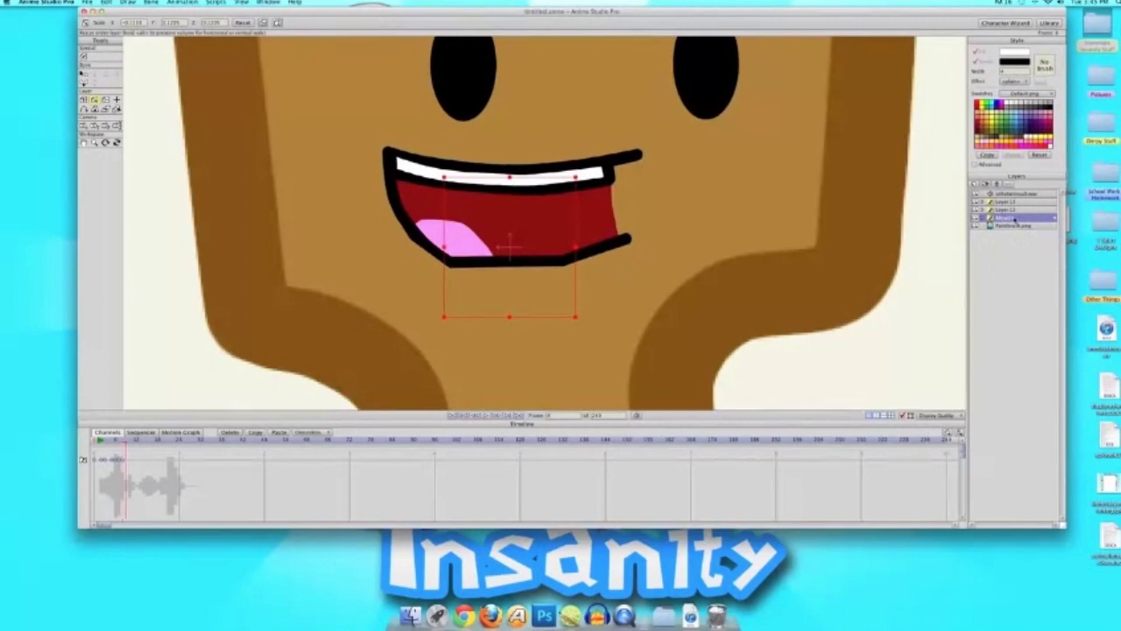
right_click(1013, 221)
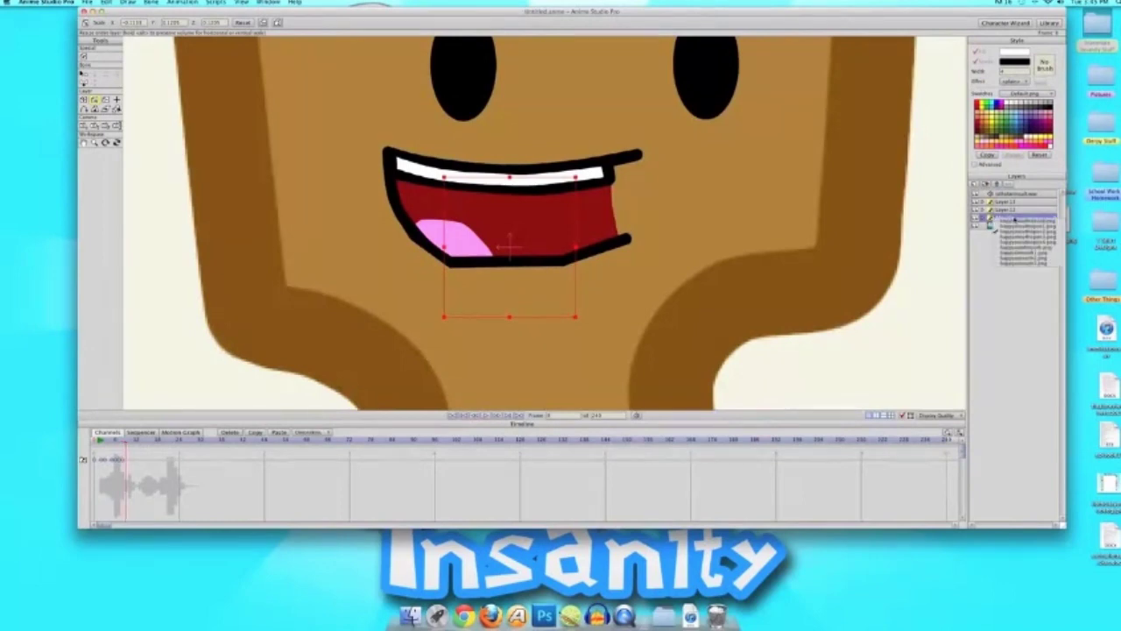
left_click(1039, 225)
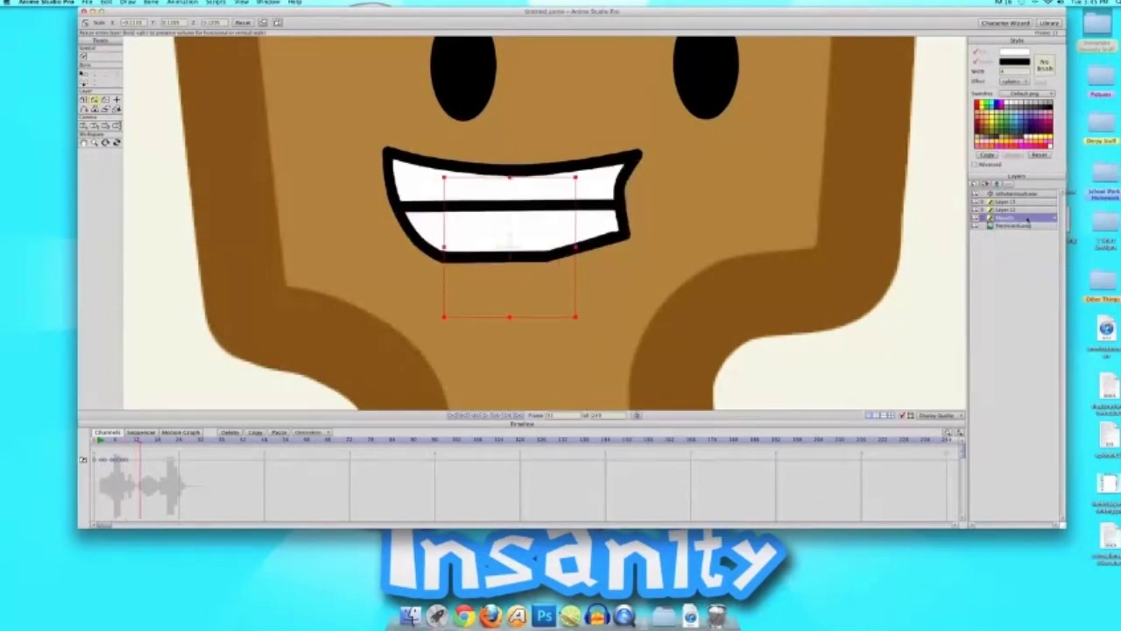
Key the mouth from slightly open to wide open over about frames 13 to 15 for the second syllable
right_click(1028, 219)
left_click(1029, 228)
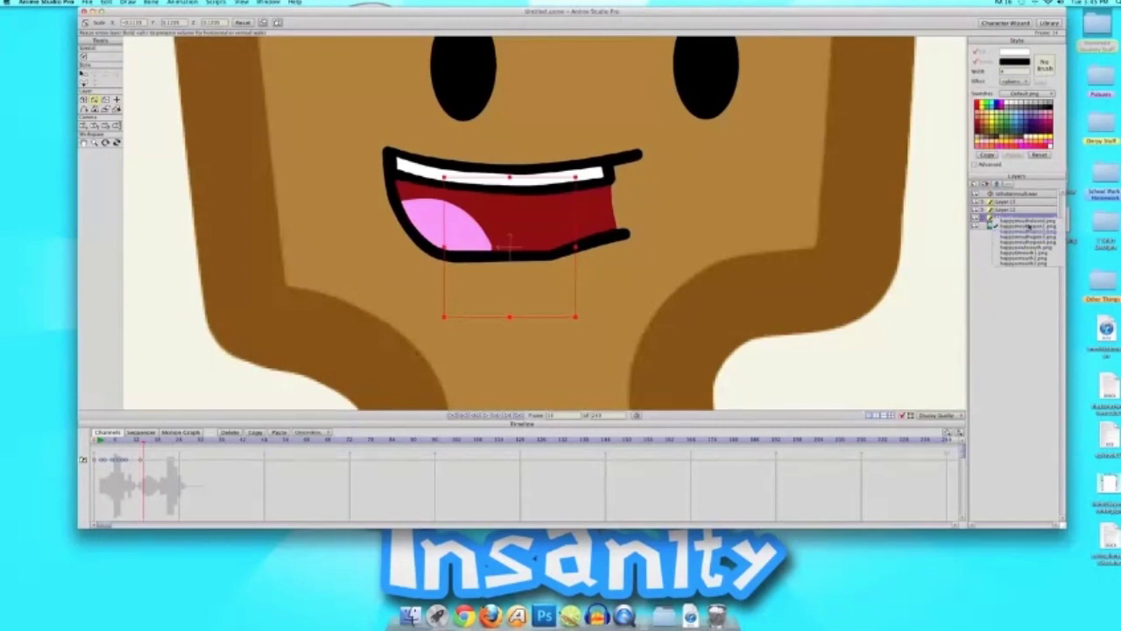
left_click(1032, 231)
key("Right")
right_click(1023, 219)
left_click(1032, 223)
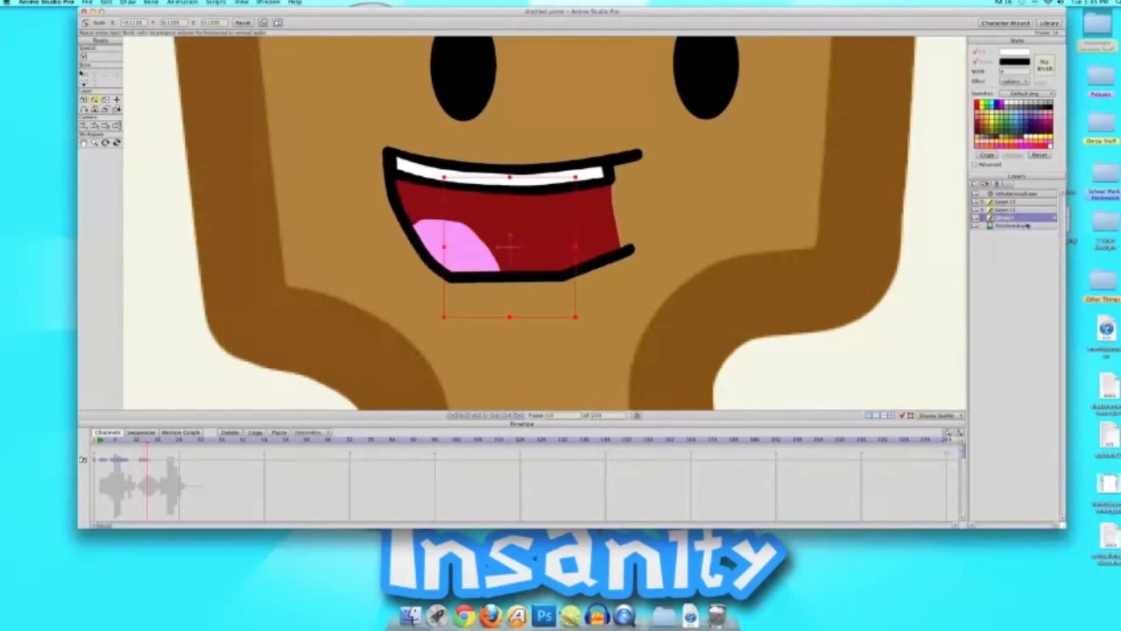
Key the mouth from slightly open through half and wide open to the widest shape over about frames 20 to 23
left_click(1026, 219)
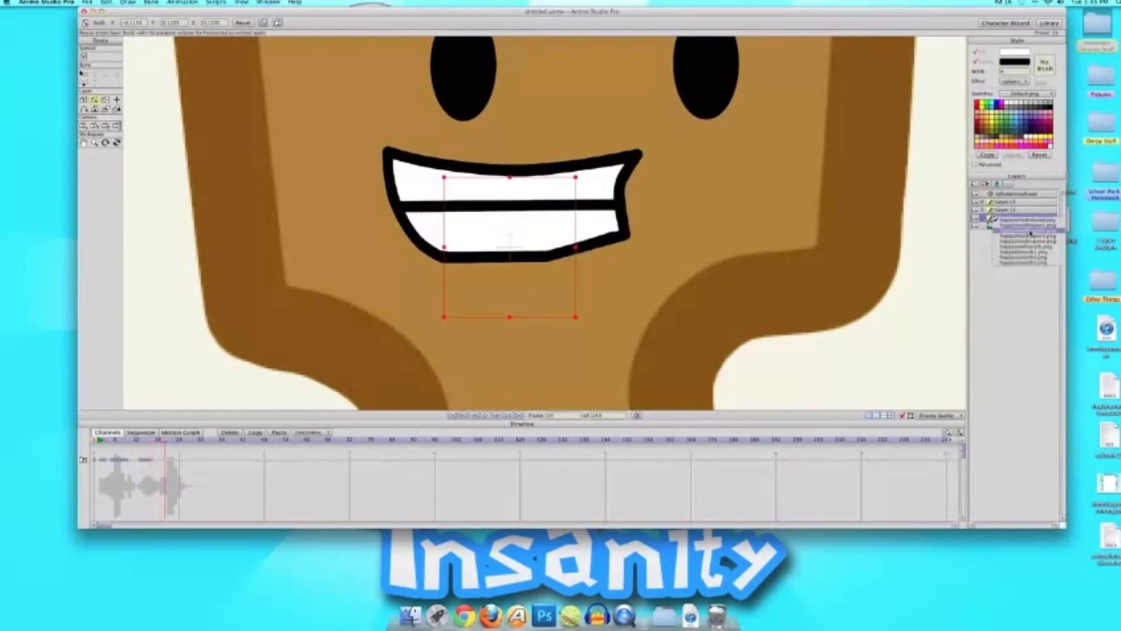
left_click(1030, 230)
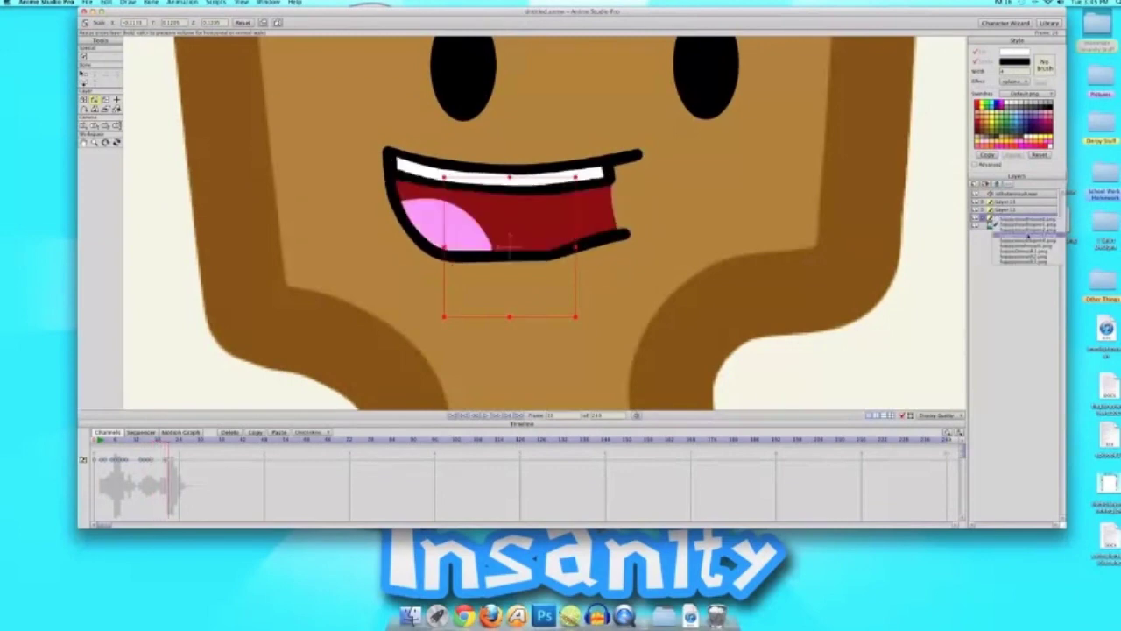
left_click(1029, 226)
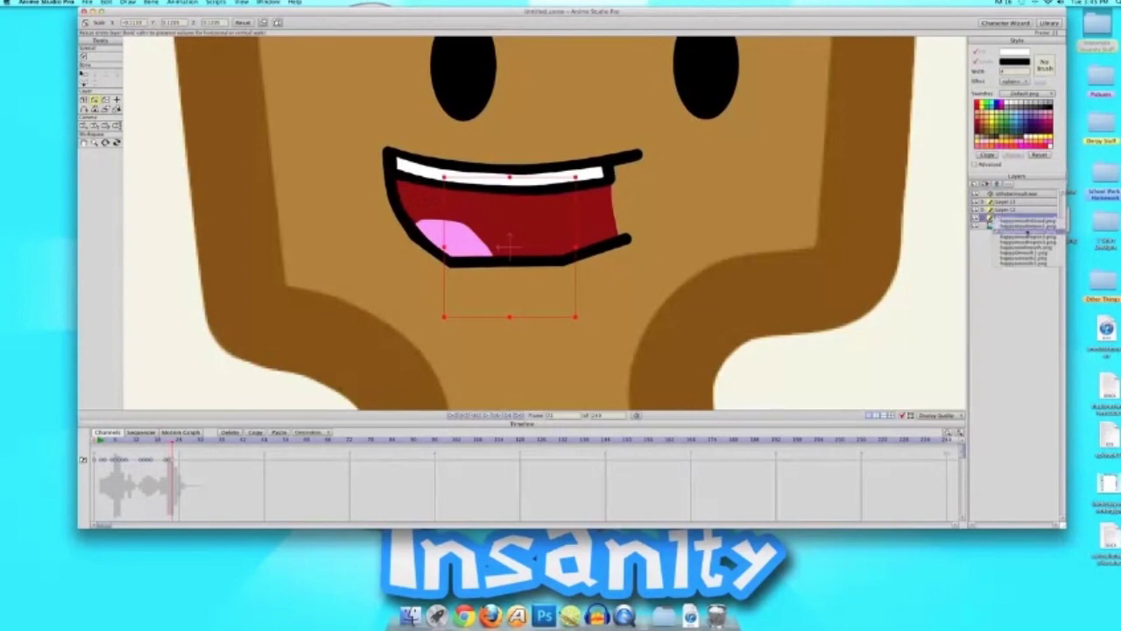
left_click(1029, 232)
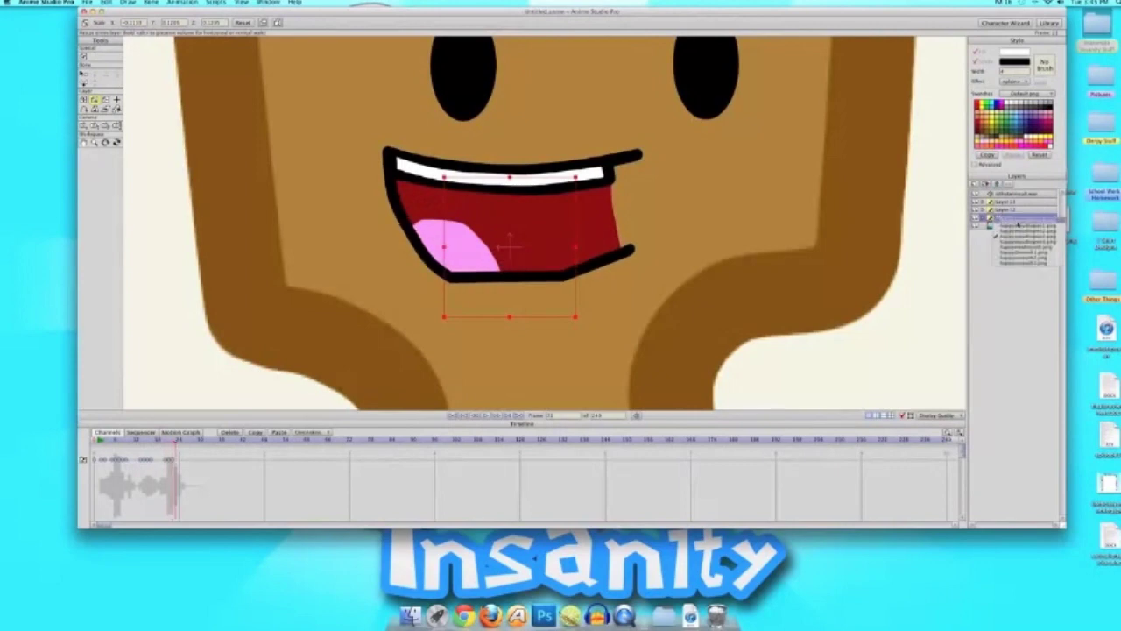
left_click(1023, 234)
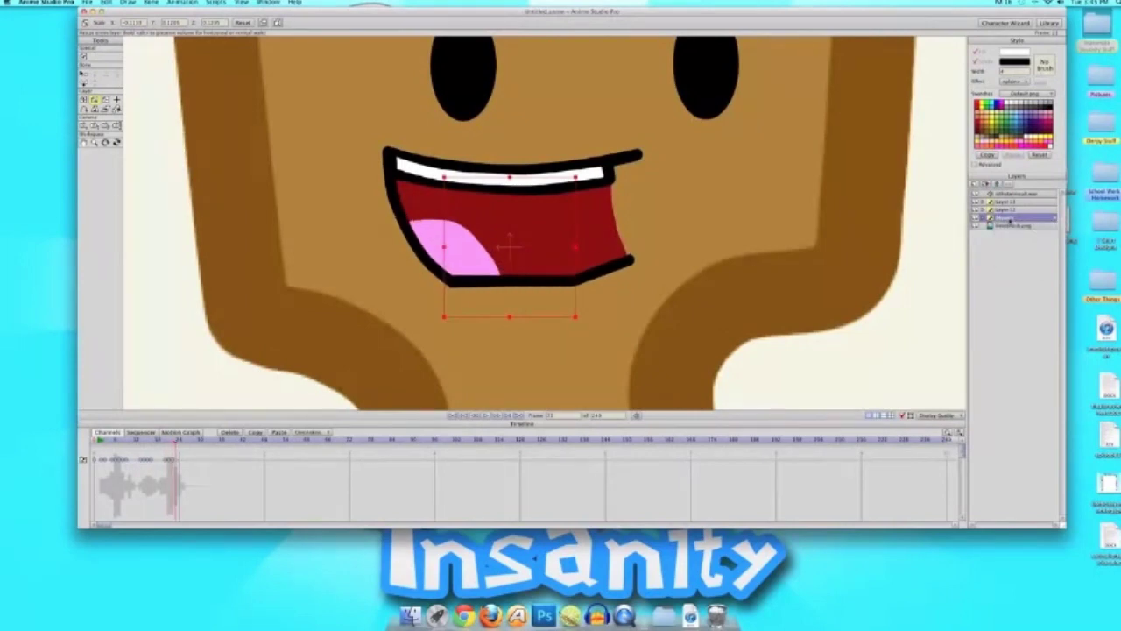
Reduce the mouth from wide open to the closed-teeth shape over about frames 24 to 26
left_click(1019, 238)
key("Right")
right_click(996, 211)
left_click(1006, 216)
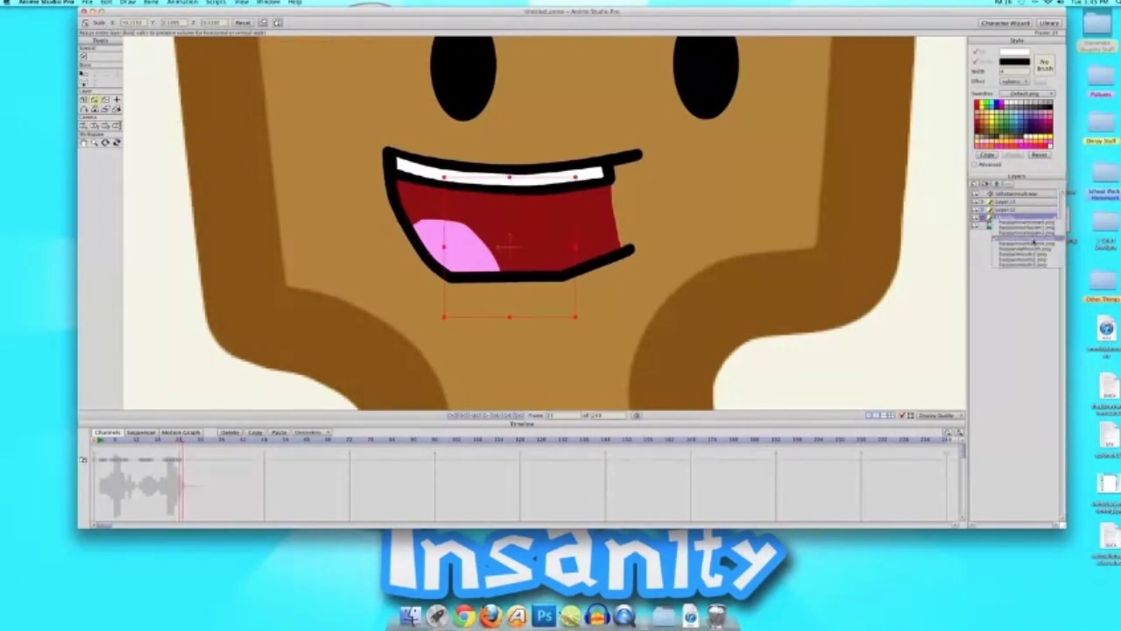
left_click(1030, 226)
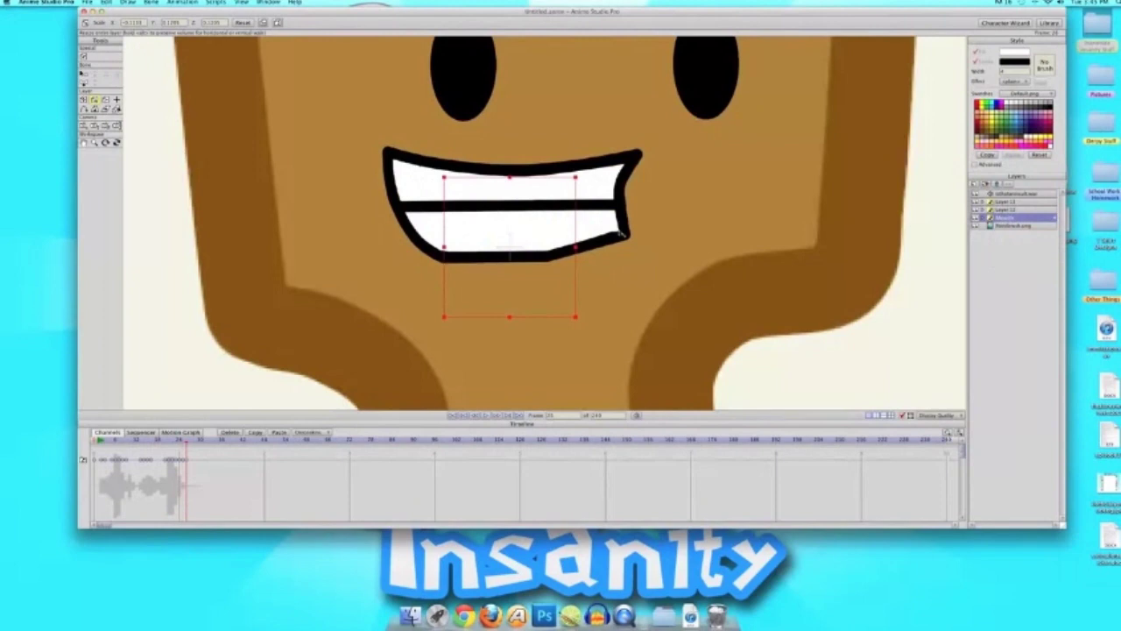
Play the animation from the start to check the lip-sync against the voice line
scroll(818, 226, "down", 5)
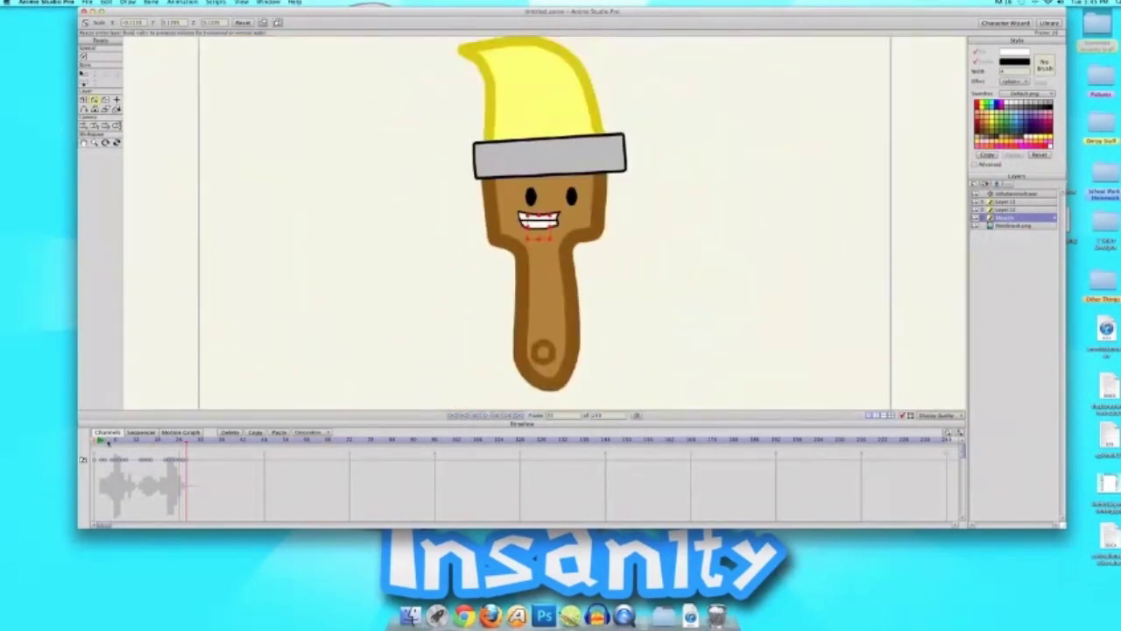
left_click_drag(109, 443, 81, 443)
key("XF86AudioRaiseVolume")
key("space")
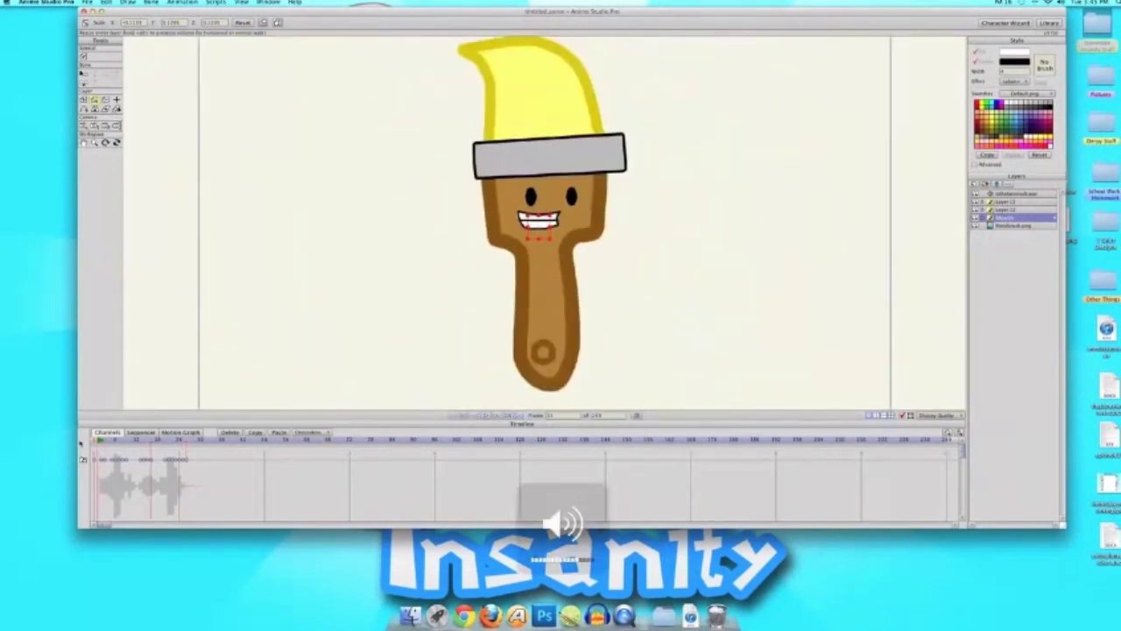
scroll(473, 304, "up", 5)
left_click(1016, 225)
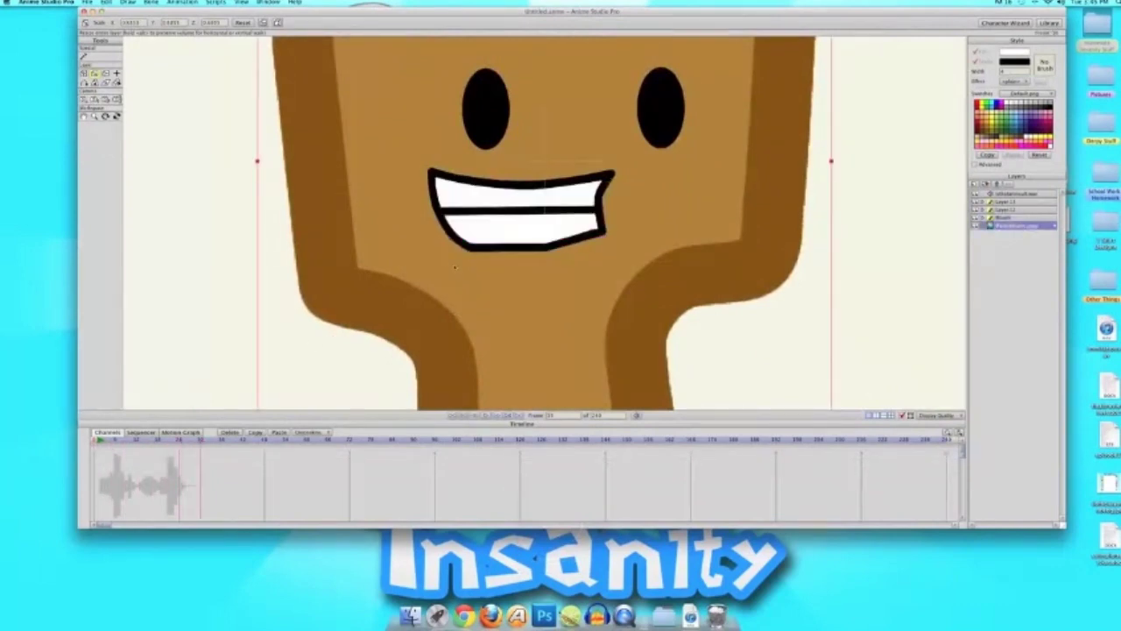
scroll(454, 267, "down", 5)
scroll(455, 267, "up", 2)
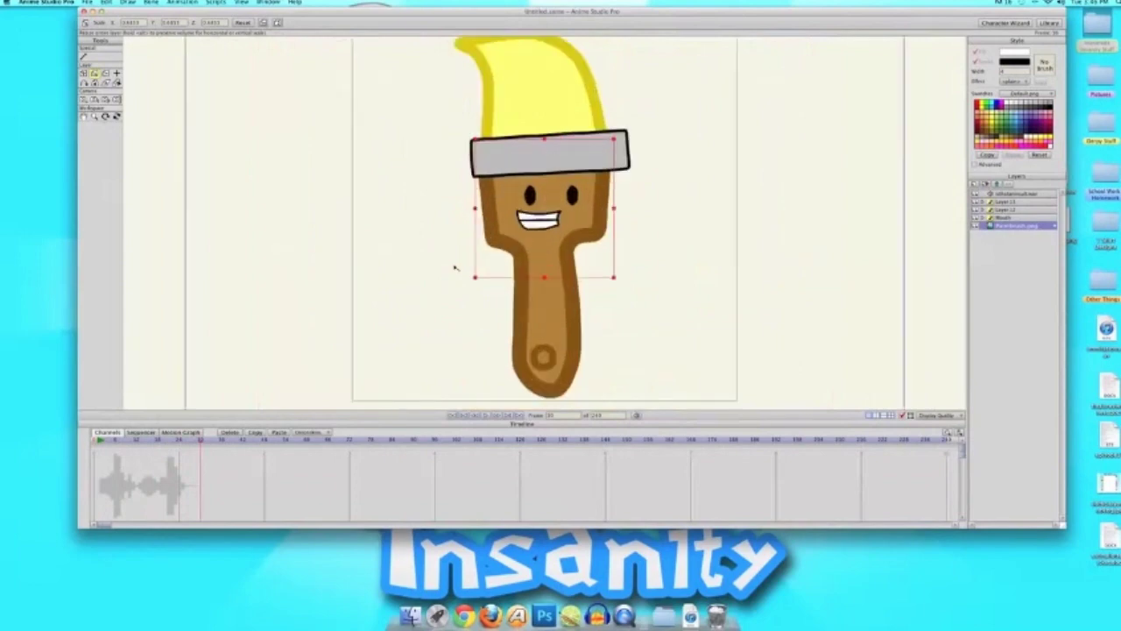
scroll(455, 267, "down", 2)
scroll(454, 267, "up", 5)
scroll(455, 267, "down", 4)
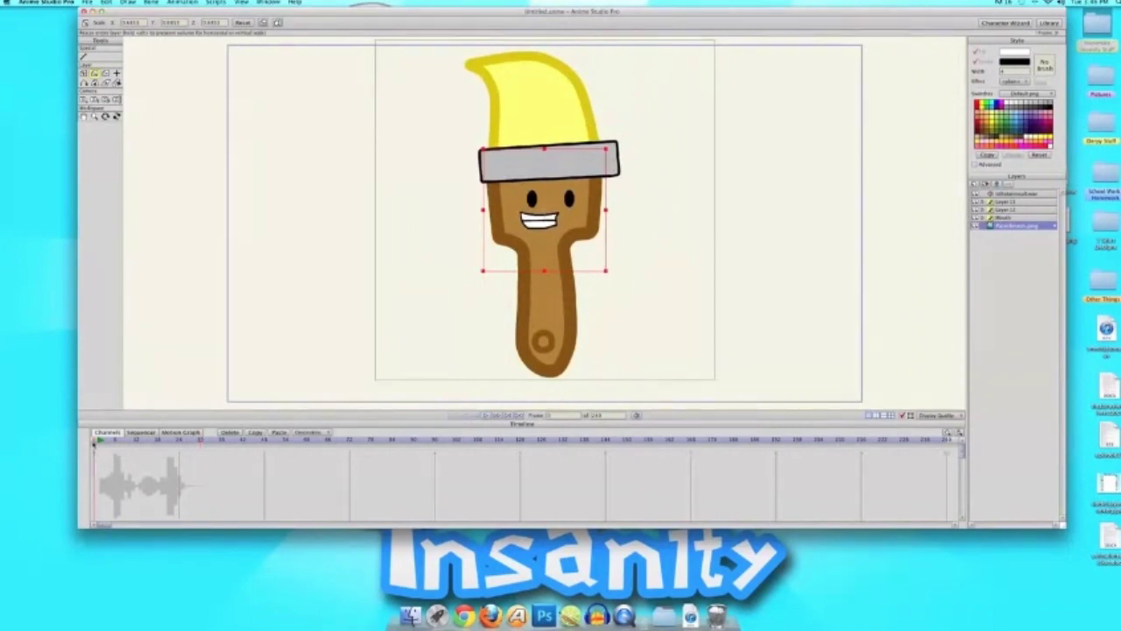
scroll(664, 240, "down", 2)
scroll(664, 240, "down", 1)
scroll(664, 240, "up", 4)
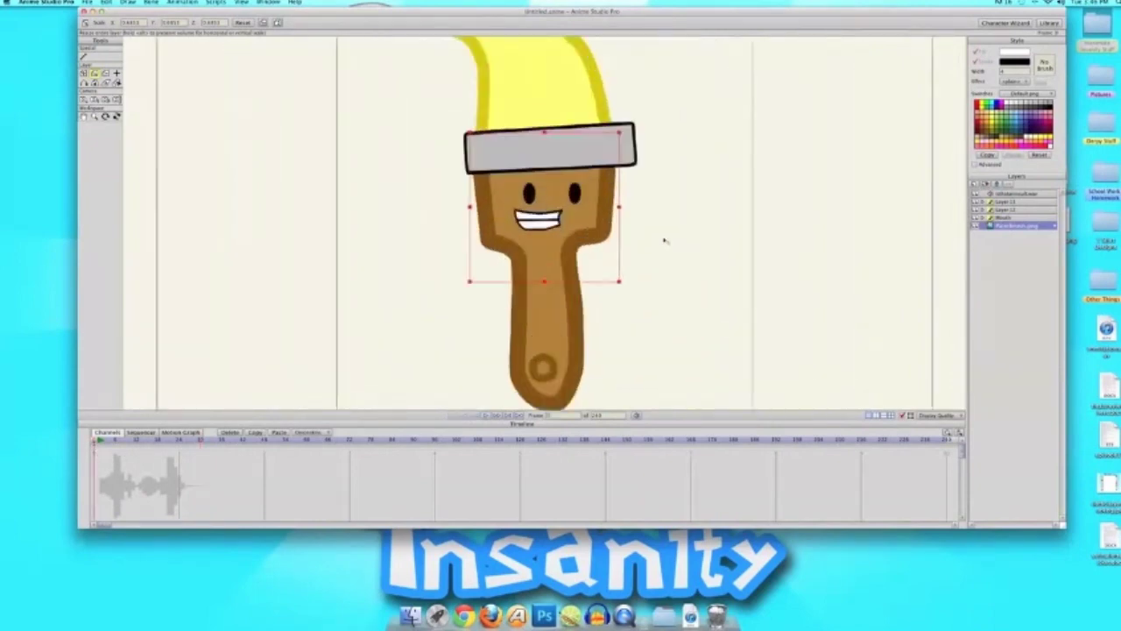
Replay the opening of the animation with the Mouth layer selected and return to the first frame
left_click(1009, 217)
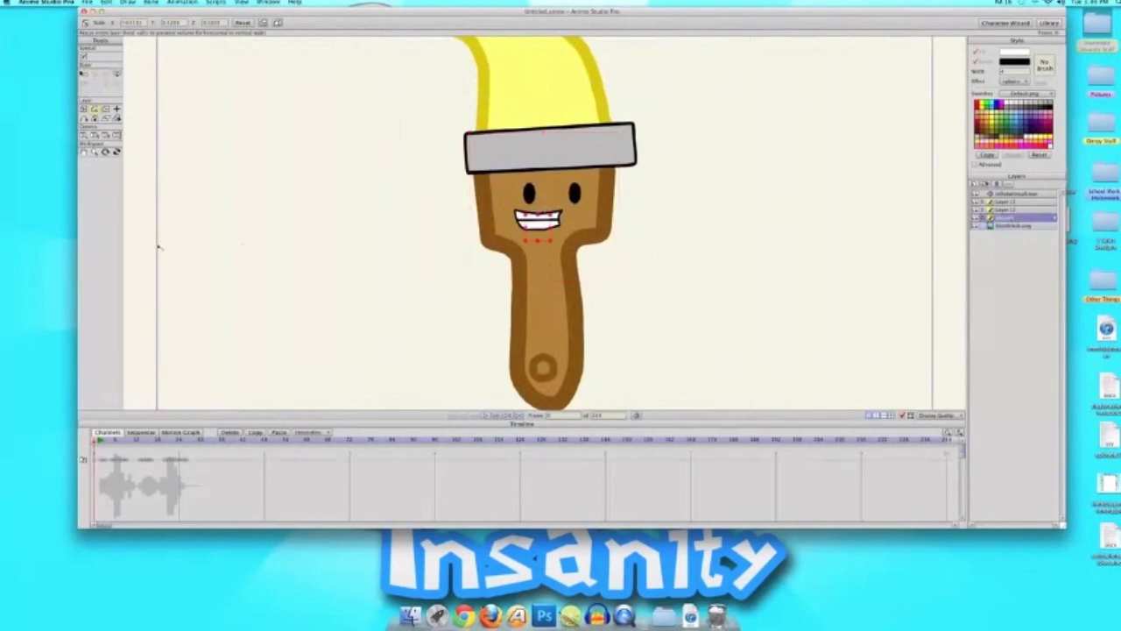
key("space")
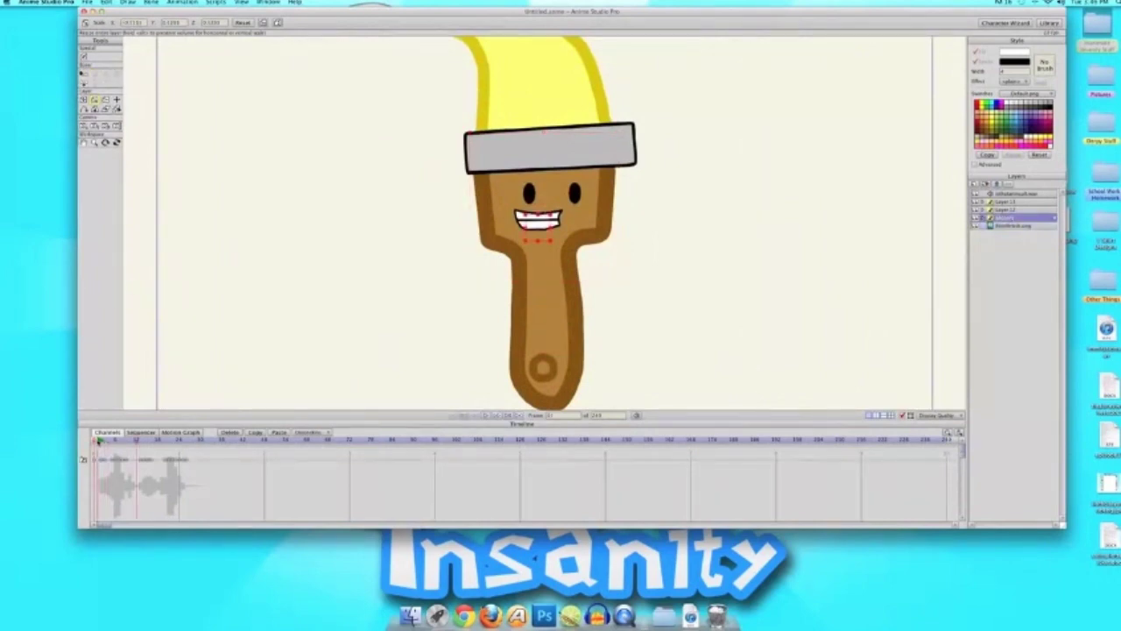
key("space")
left_click_drag(105, 440, 77, 441)
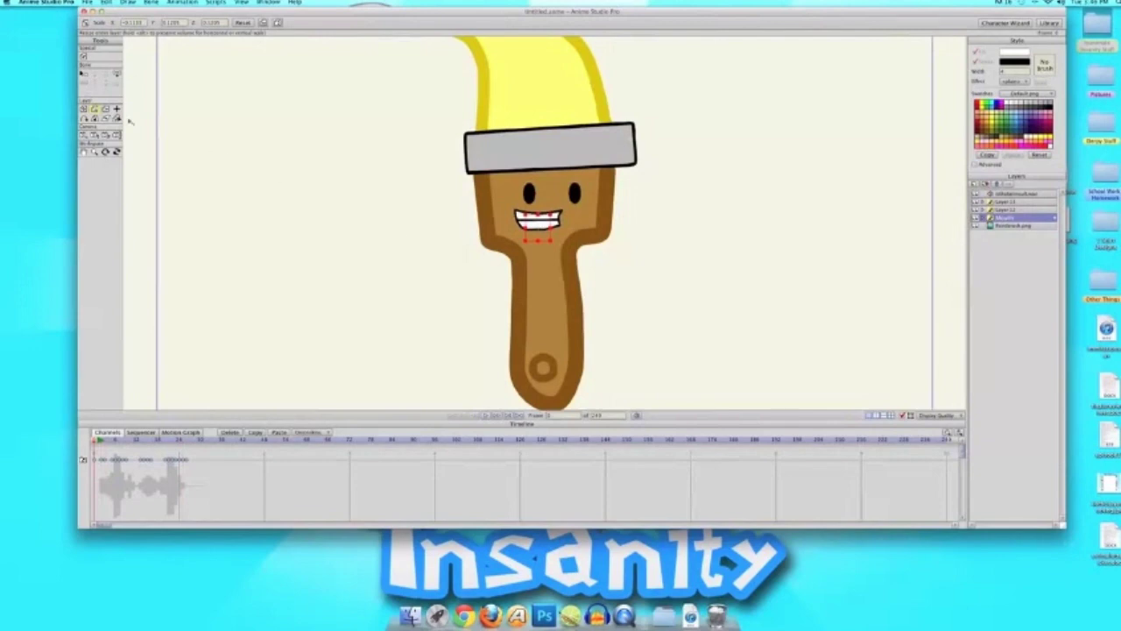
Move the Mouth layer slightly to the right at about frame 6 and preview the slide from the start
left_click(84, 110)
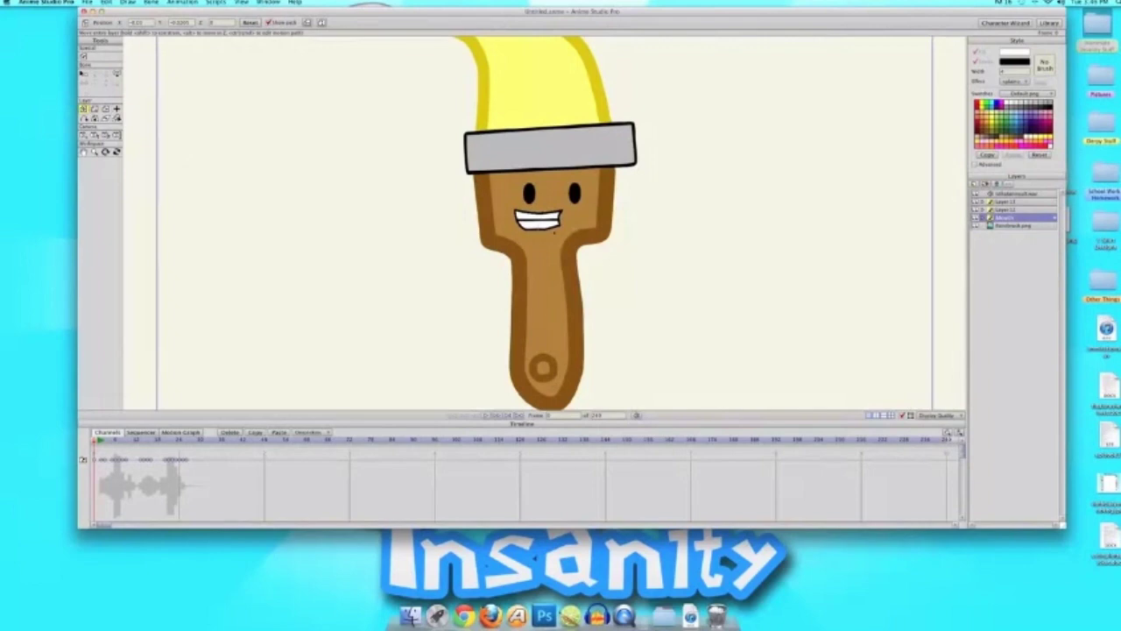
left_click(114, 440)
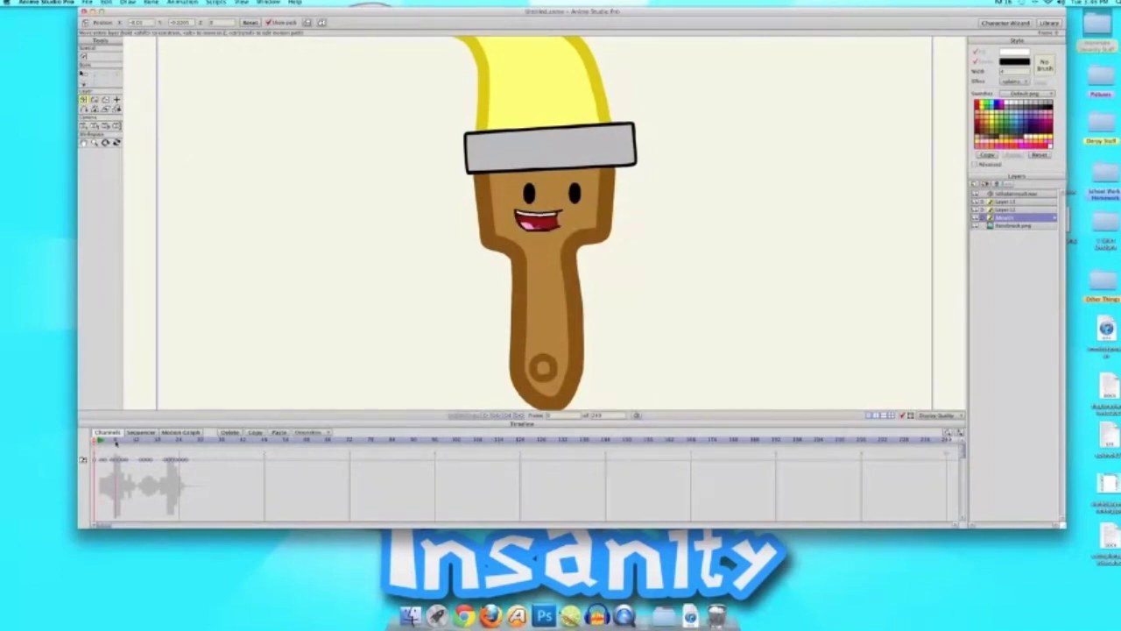
left_click_drag(580, 237, 587, 237)
key("Left")
key("Left")
key("Left")
key("Left")
key("Left")
key("Left")
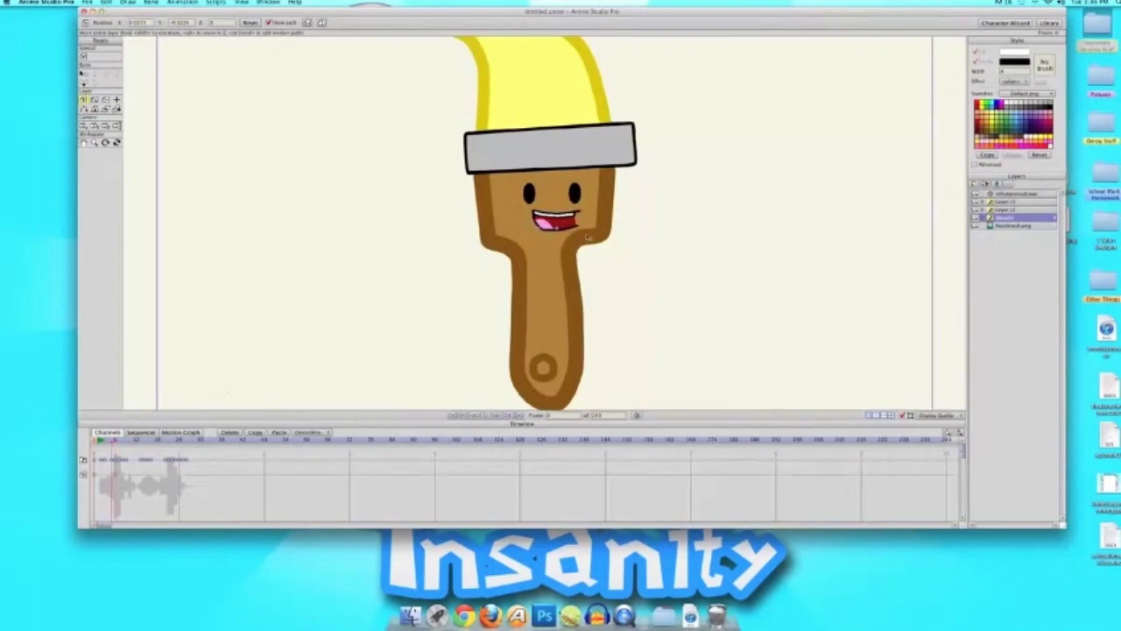
key("space")
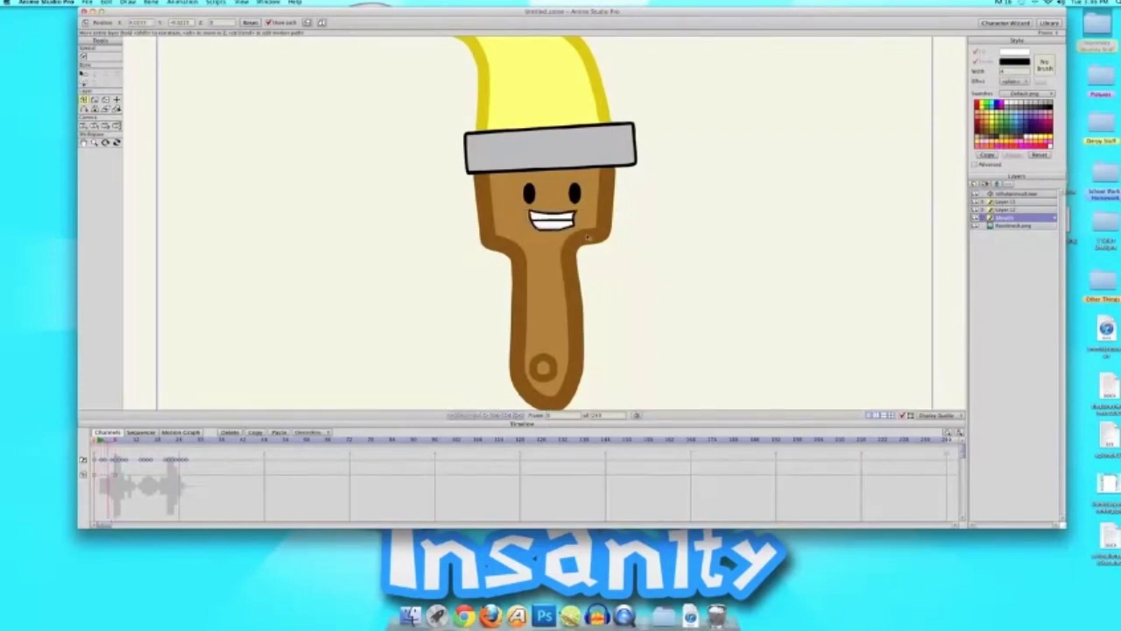
key("space")
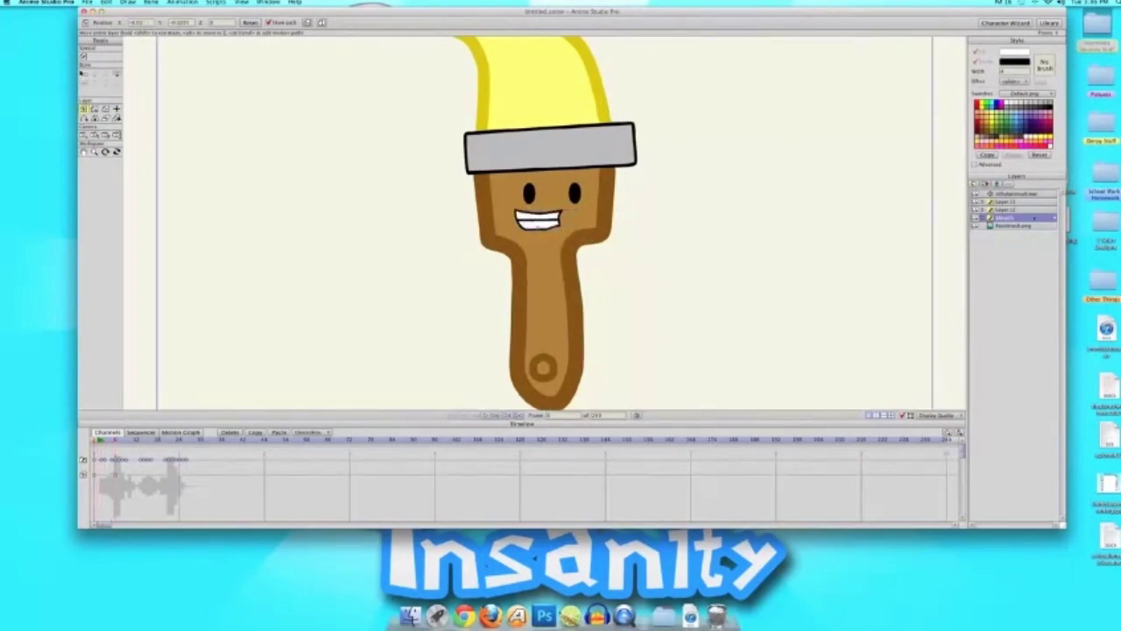
Shear the Paintbrush.png body so it leans right at about frame 6, and shift it slightly right there
left_click(1032, 226)
left_click(106, 83)
key("space")
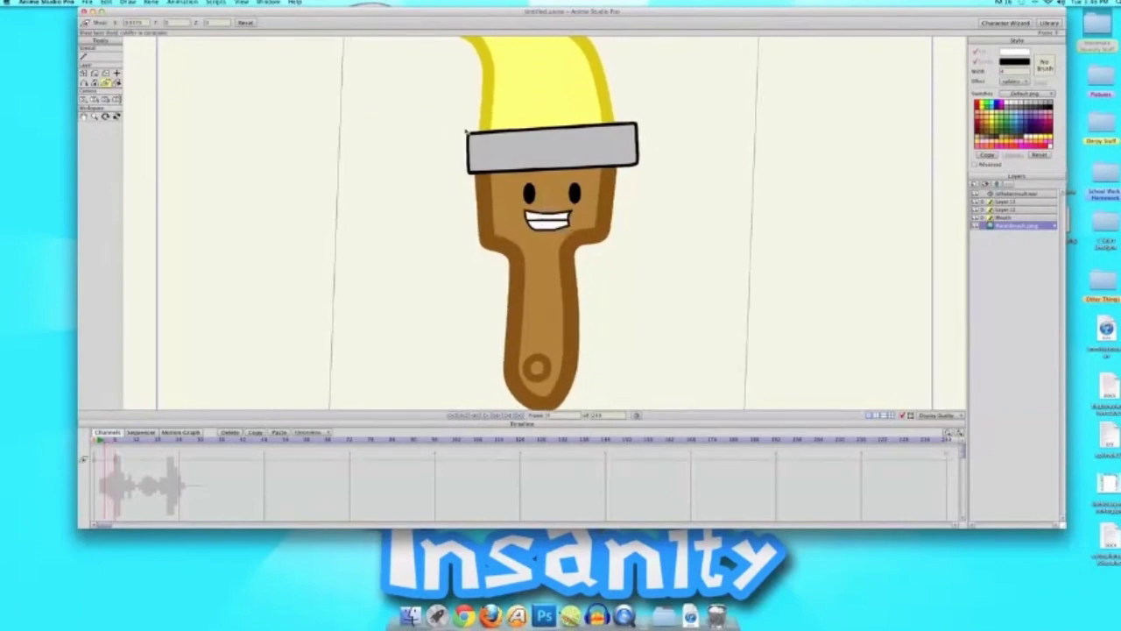
left_click(81, 75)
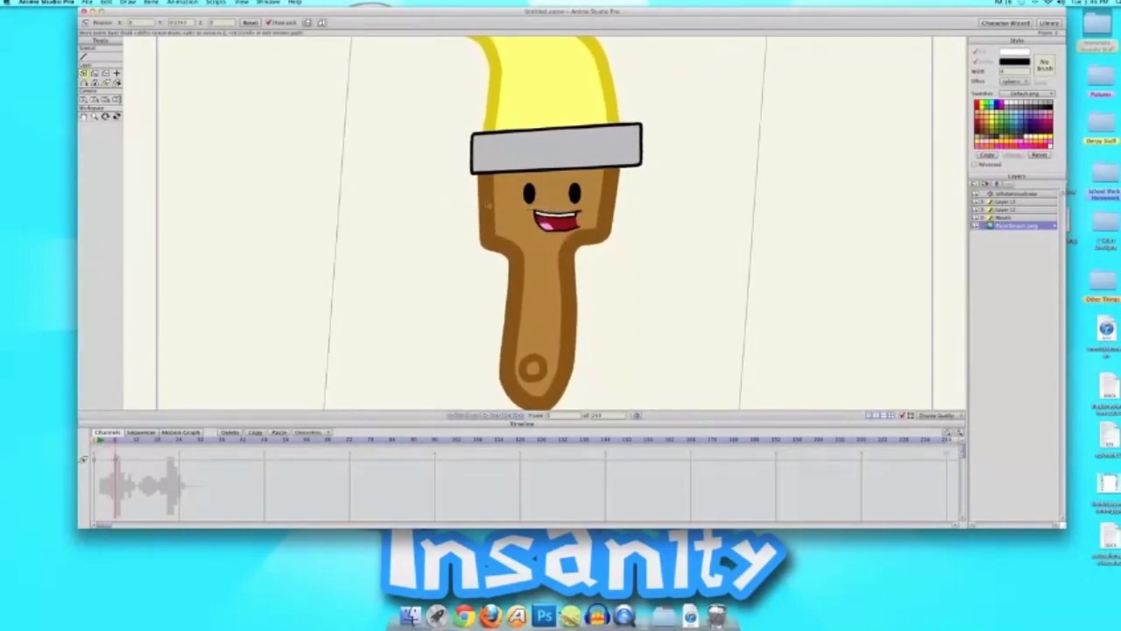
key("Left")
key("Left")
key("Left")
key("Left")
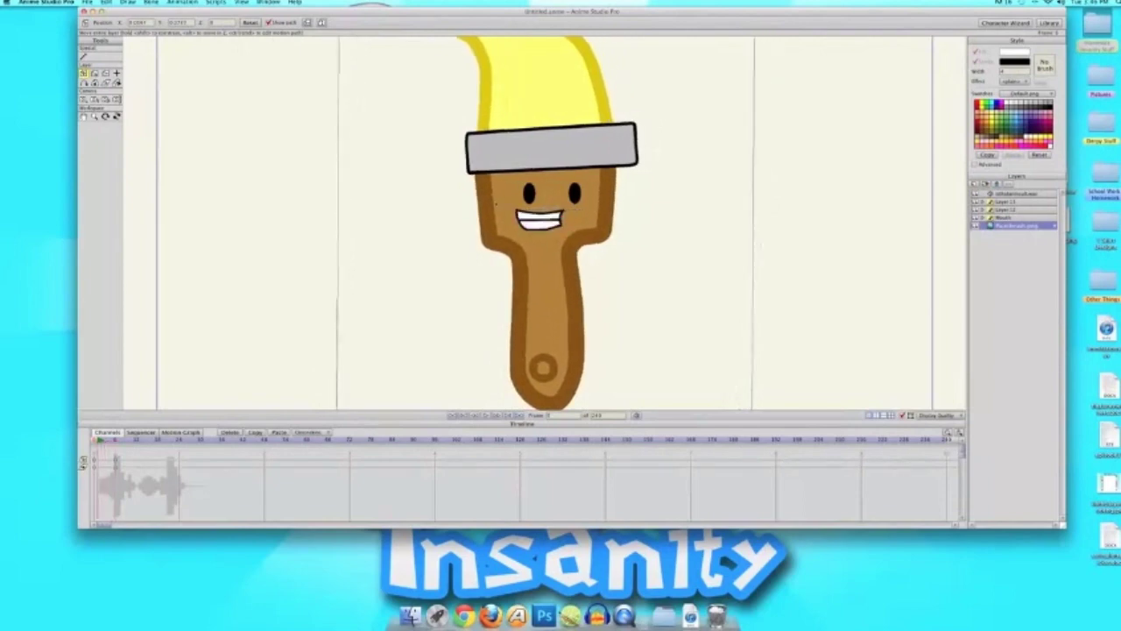
Shift both eye layers, Layer 12 and Layer 13, slightly right at about frame 6 to follow the leaning body
left_click(1004, 209)
key("Right")
key("Right")
key("Right")
key("Right")
key("Right")
key("Right")
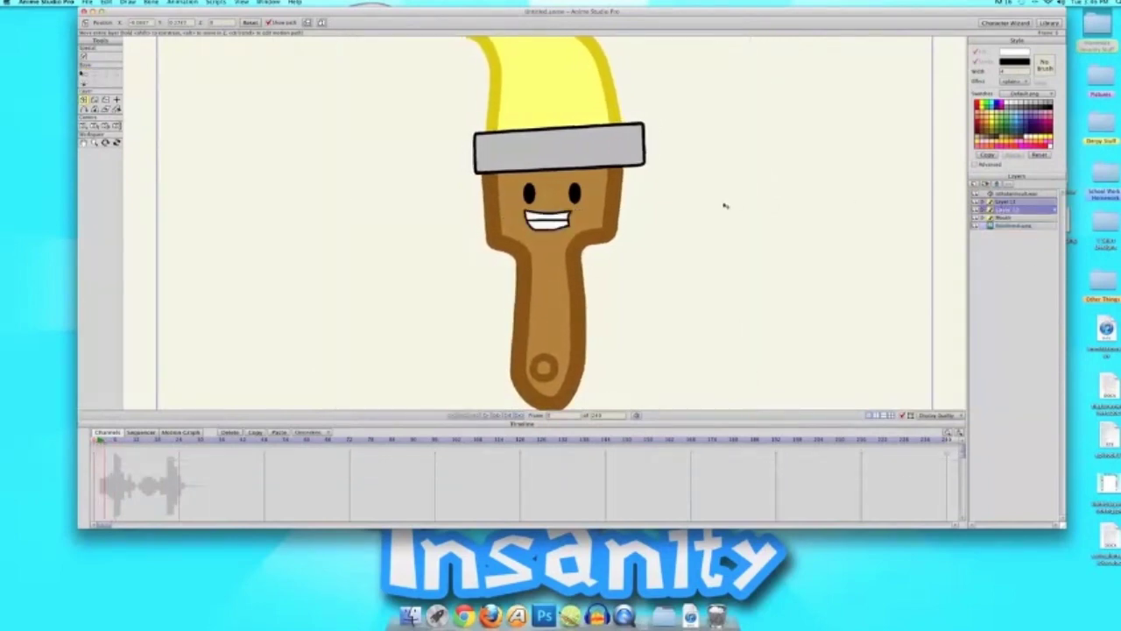
key("Left")
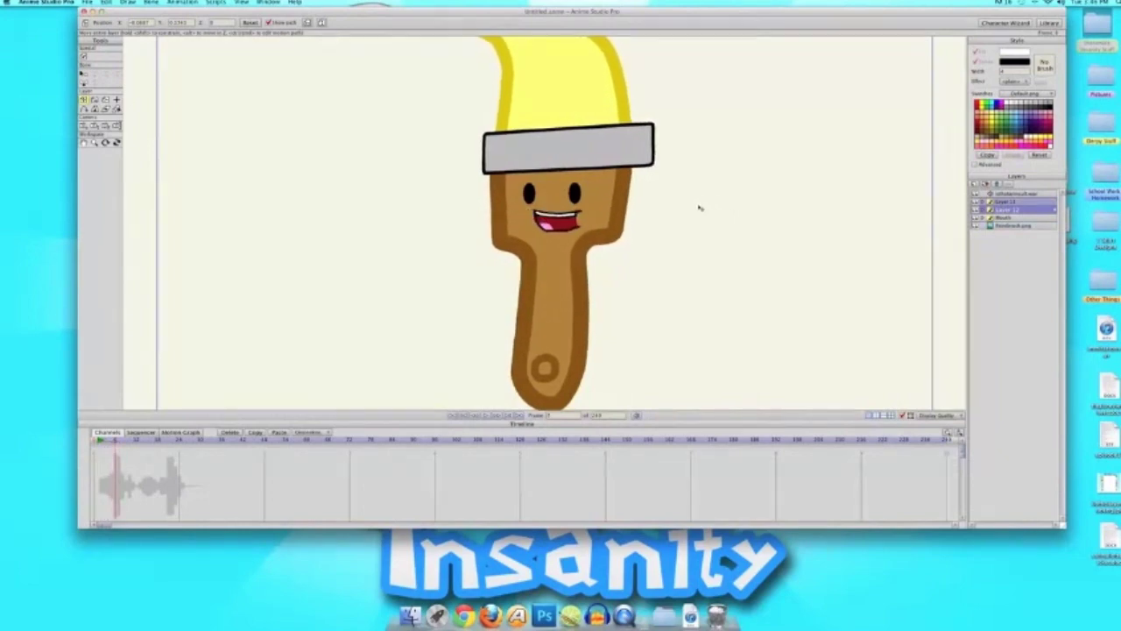
key("Left")
key("Left")
key("Left")
key("Left")
key("Left")
key("Left")
key("Left")
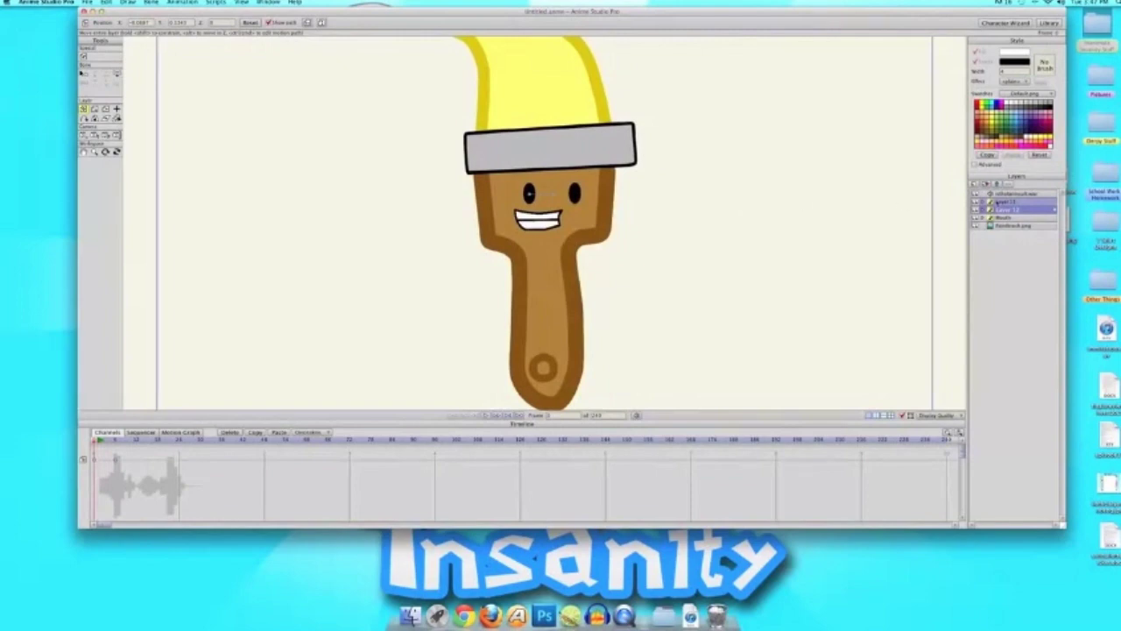
Switch both eye layers to the closed arched eyes at about frame 3 for a blink
key("Right")
key("Right")
key("Right")
left_click(1012, 204)
right_click(1014, 206)
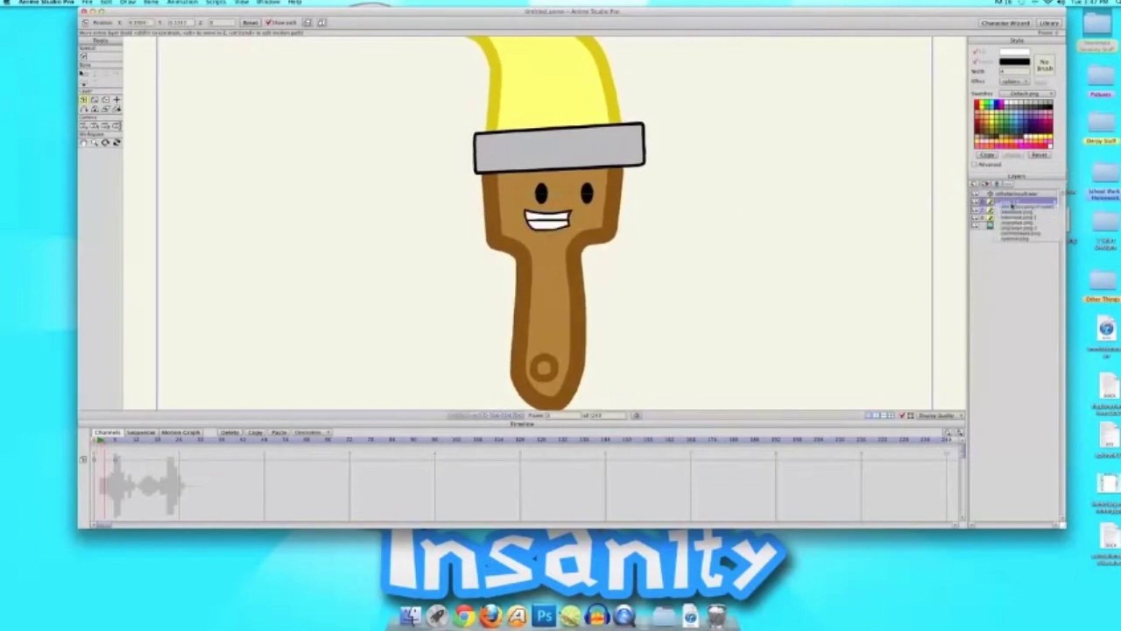
left_click(1018, 211)
left_click(1016, 211)
right_click(1016, 213)
left_click(1016, 213)
Switch both eye layers at about frame 5 from the arched eyes to the open eyes with a small line underneath
key("Right")
key("Right")
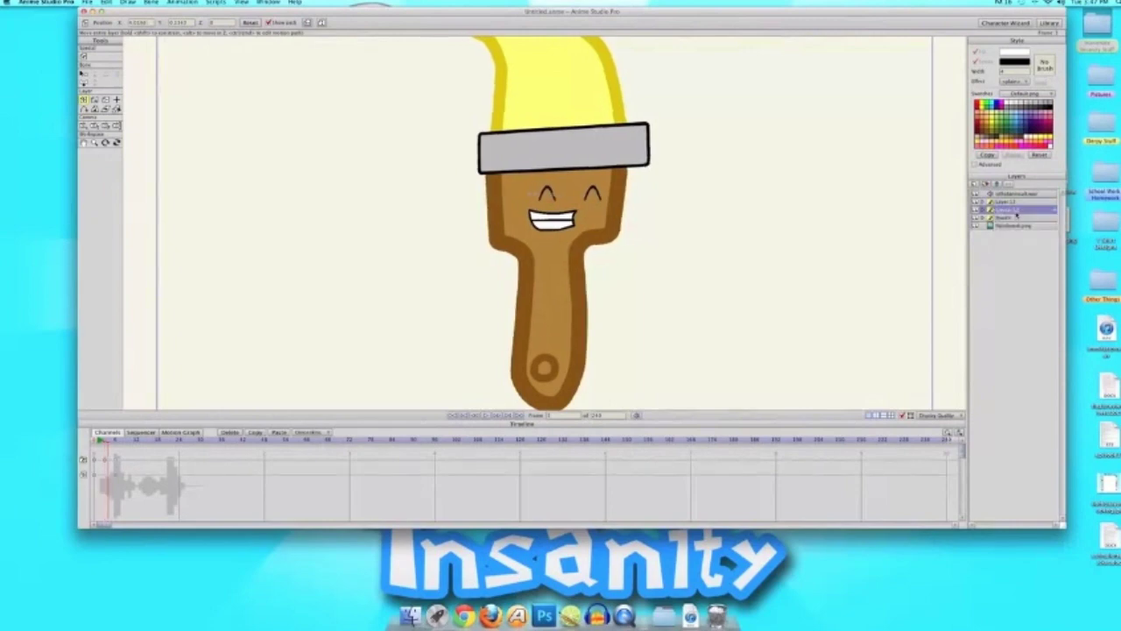
right_click(1016, 212)
left_click(1018, 224)
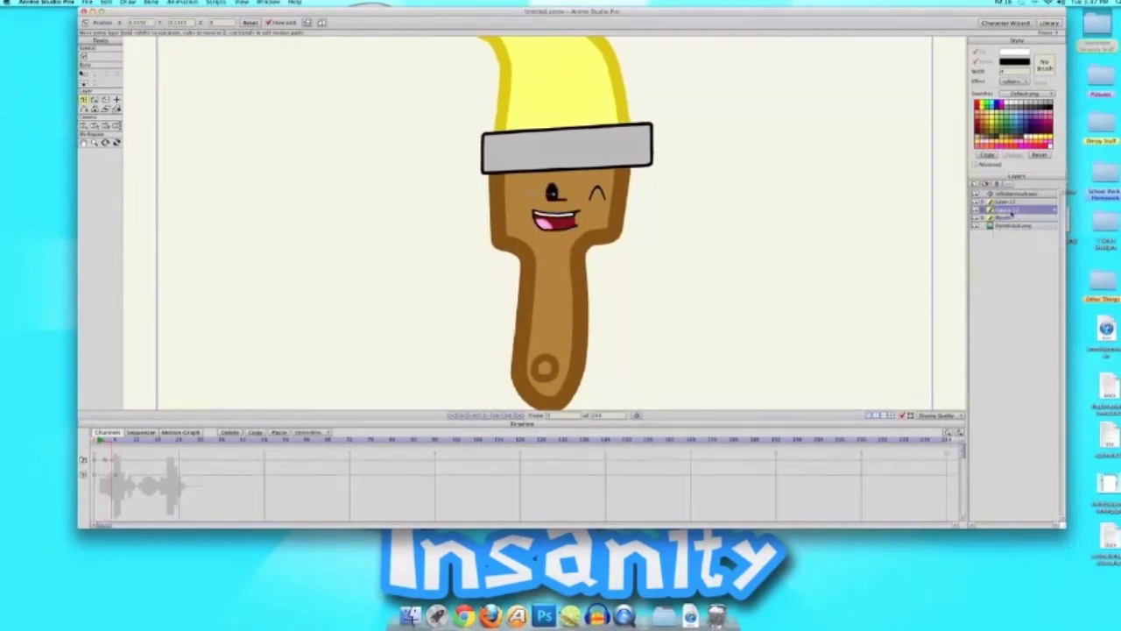
right_click(1012, 207)
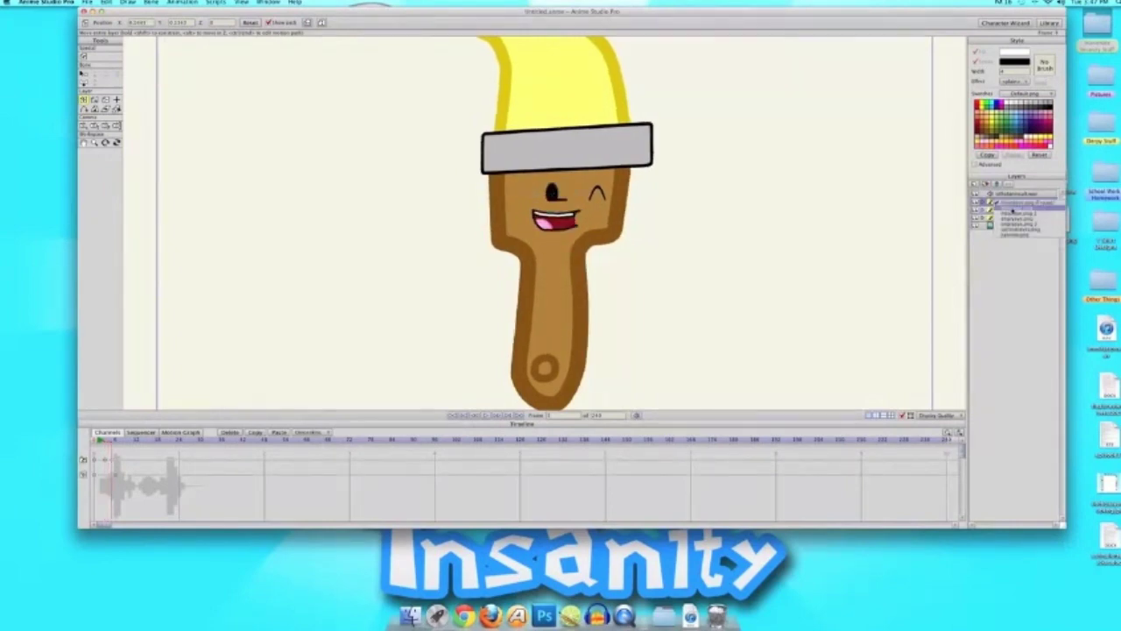
left_click(1013, 213)
Play the animation from the start several times to review the mouth, body and eye movement together
scroll(833, 249, "down", 2)
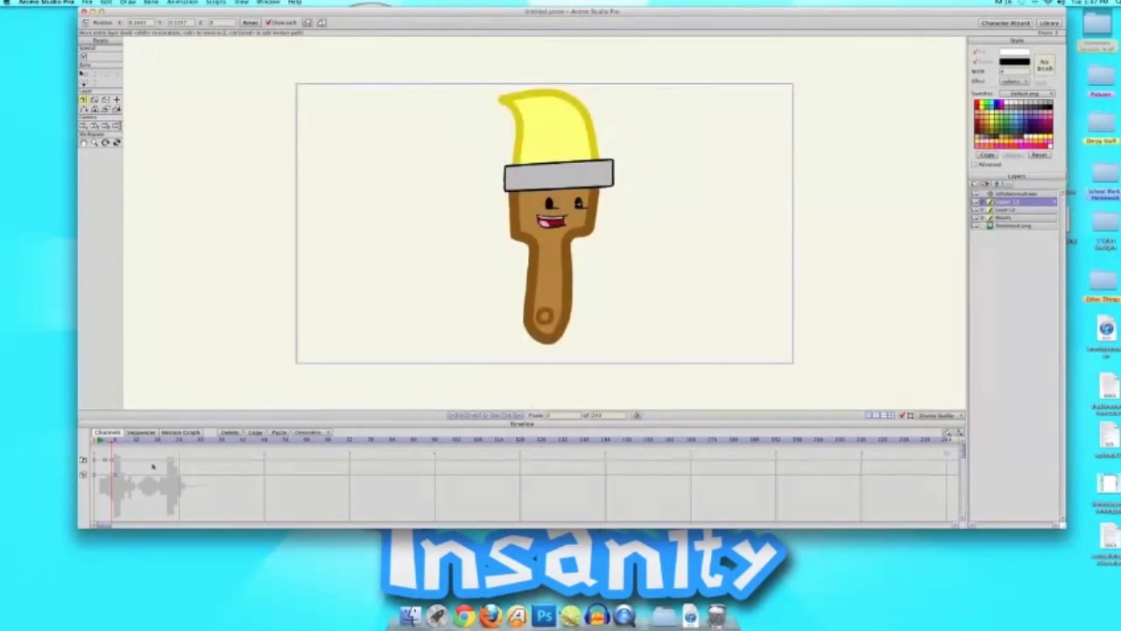
left_click_drag(110, 443, 82, 444)
key("space")
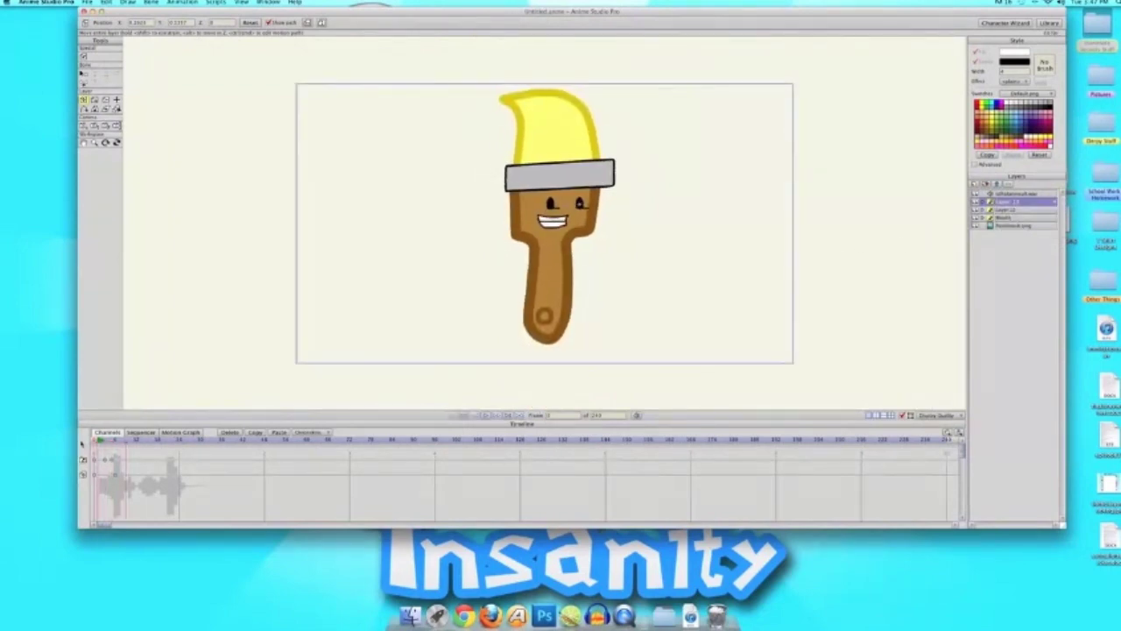
key("space")
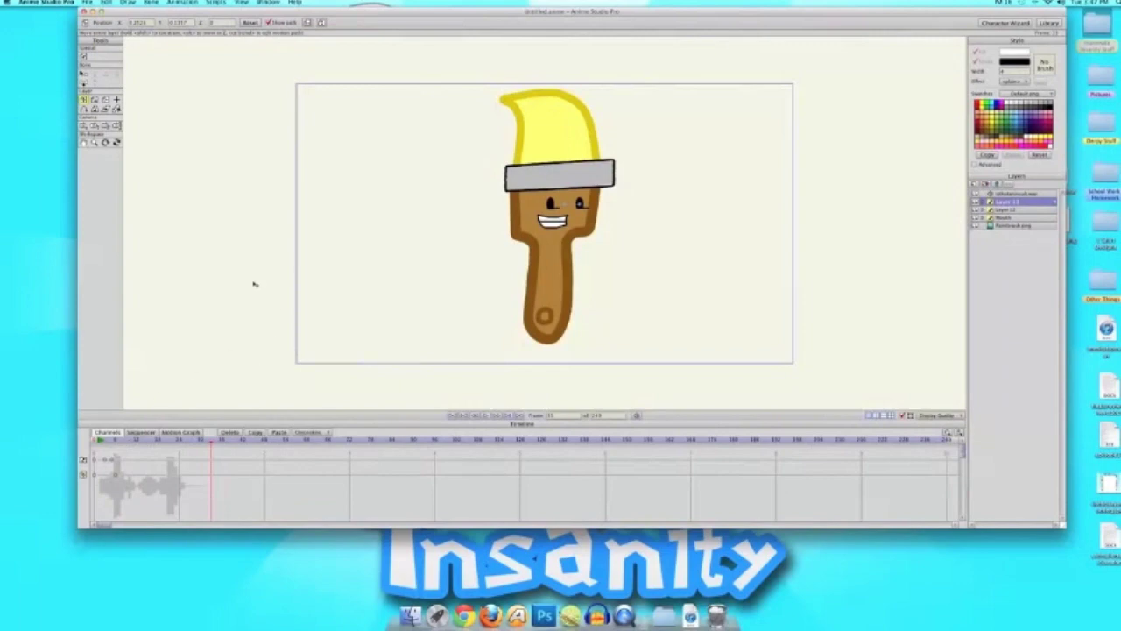
scroll(255, 284, "up", 5)
scroll(255, 284, "down", 3)
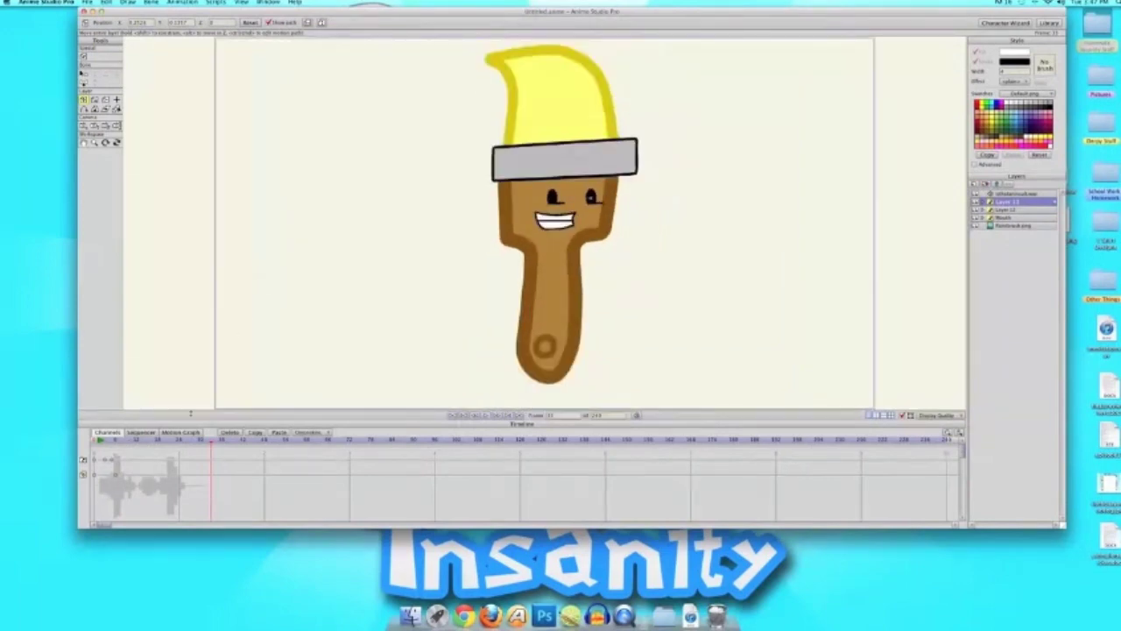
left_click_drag(113, 440, 82, 443)
key("space")
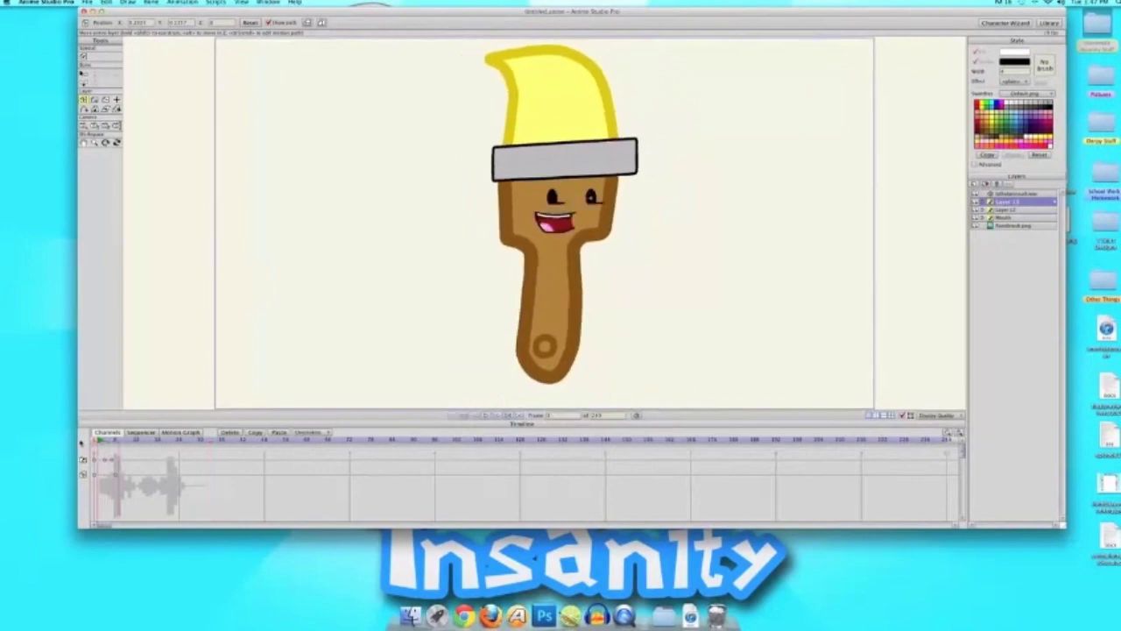
scroll(430, 282, "down", 4)
scroll(430, 283, "up", 6)
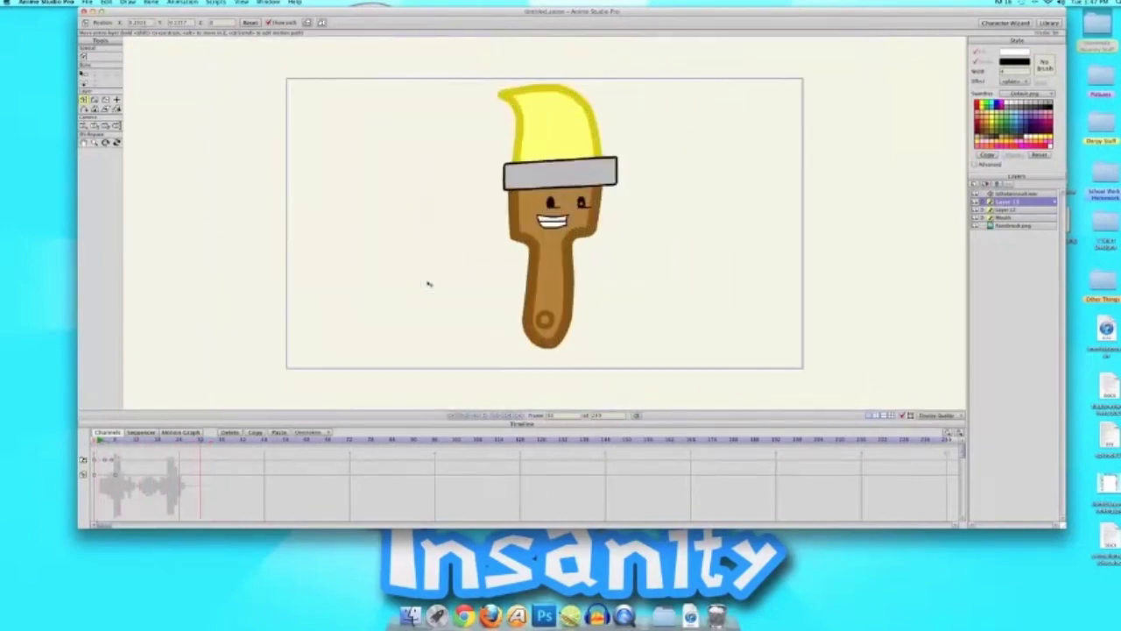
scroll(428, 283, "down", 4)
scroll(283, 366, "up", 5)
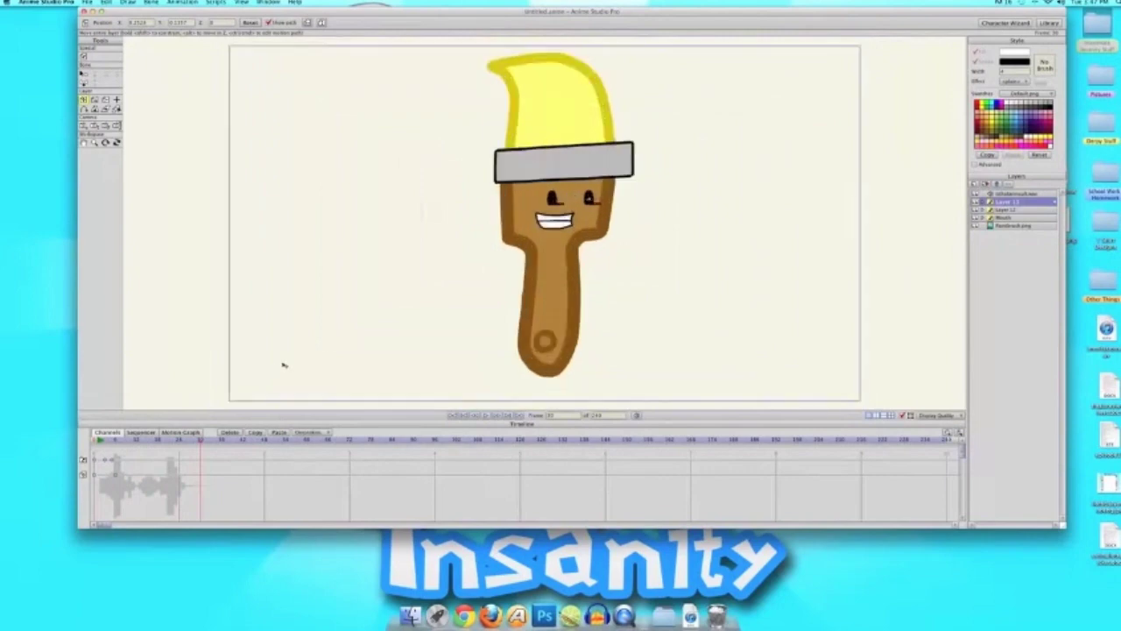
left_click(99, 441)
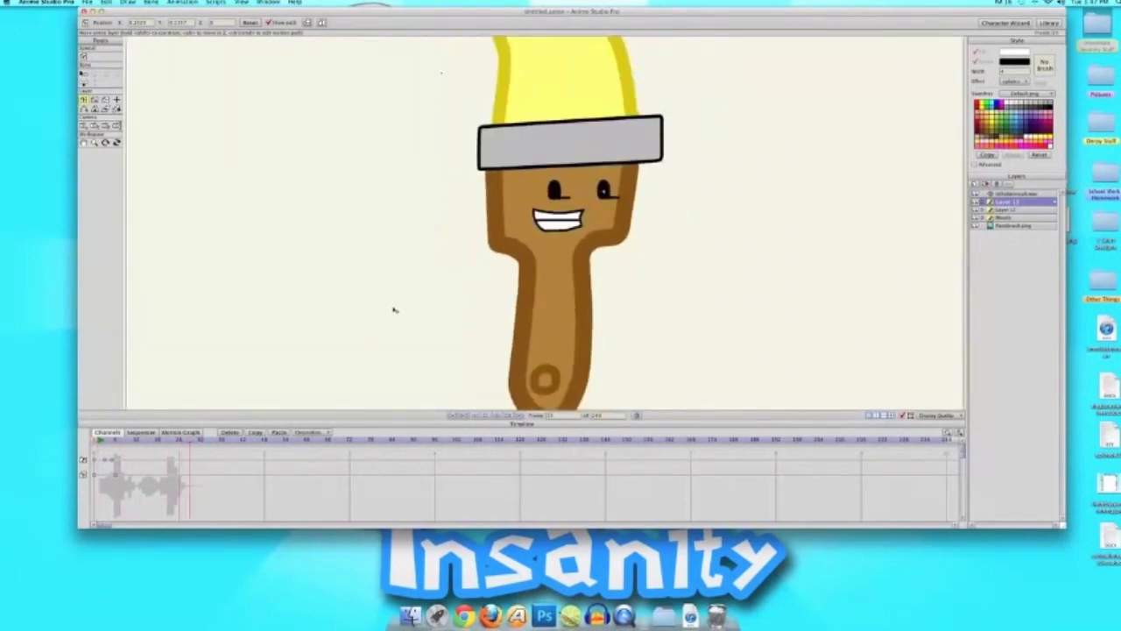
scroll(394, 310, "down", 4)
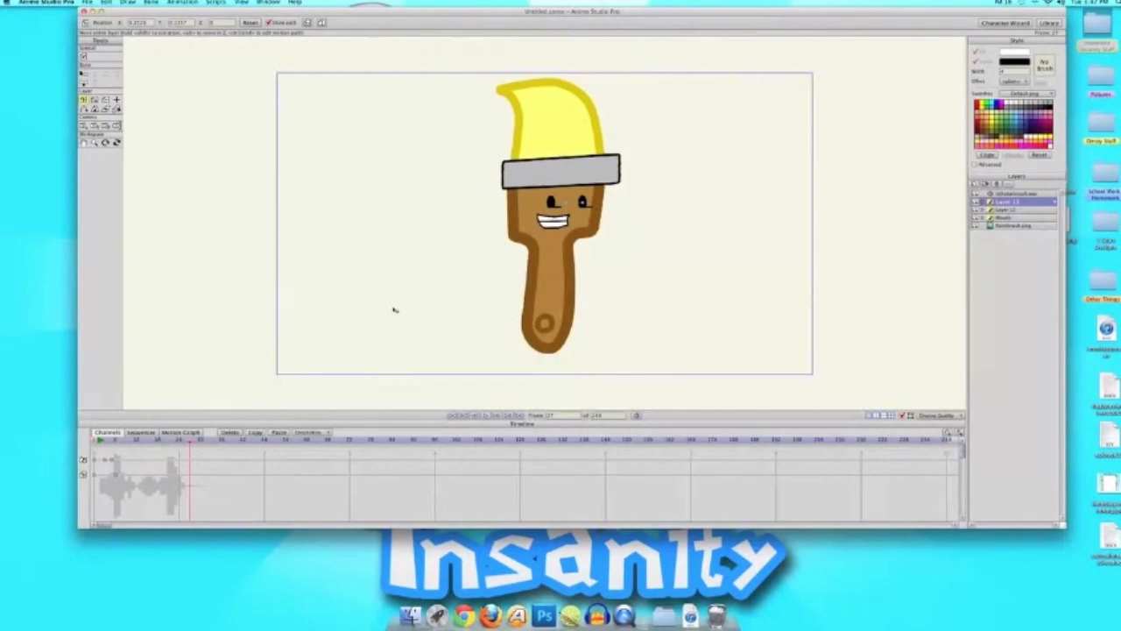
scroll(394, 309, "down", 2)
scroll(394, 309, "up", 4)
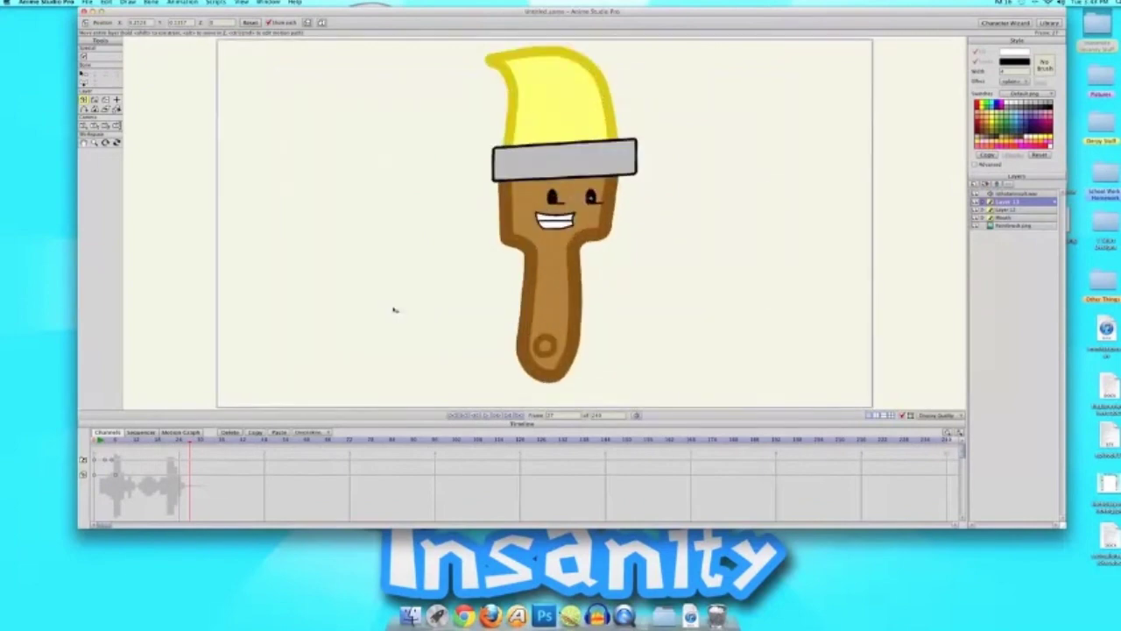